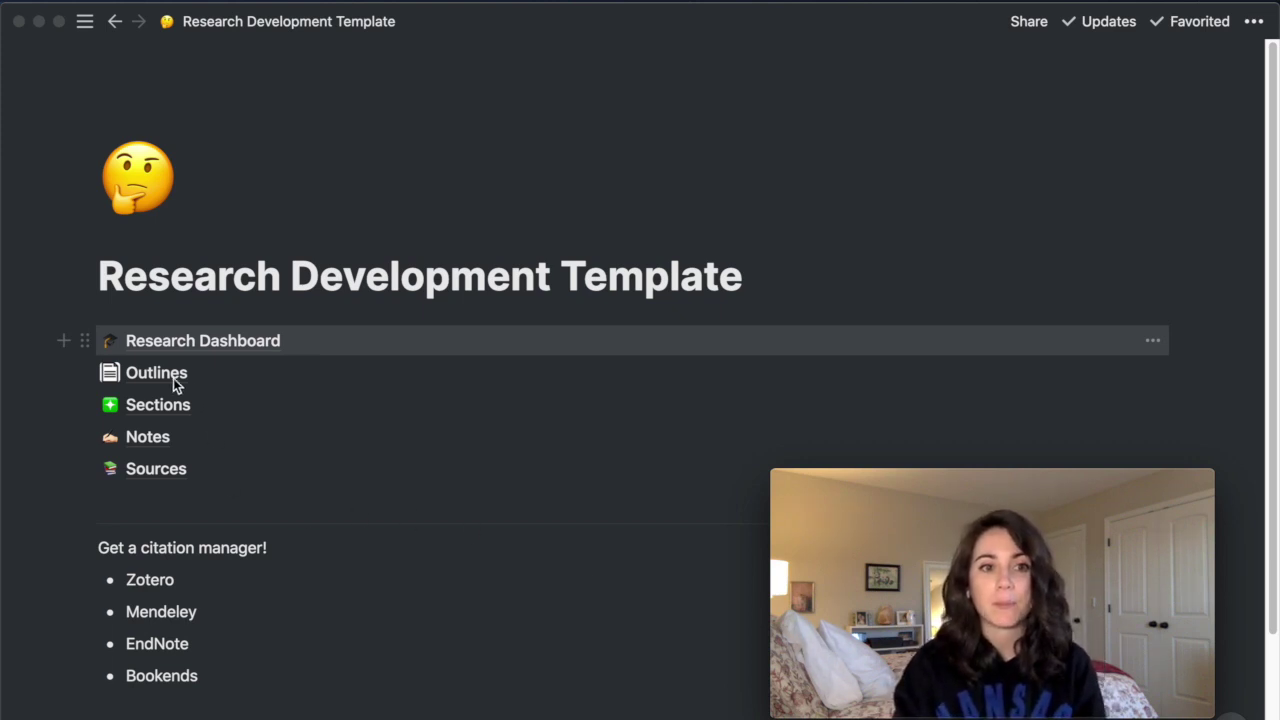
Open the Research Dashboard page and look over its Active Outlines gallery.
{"action": "left_click", "coordinate": [70, 368]}
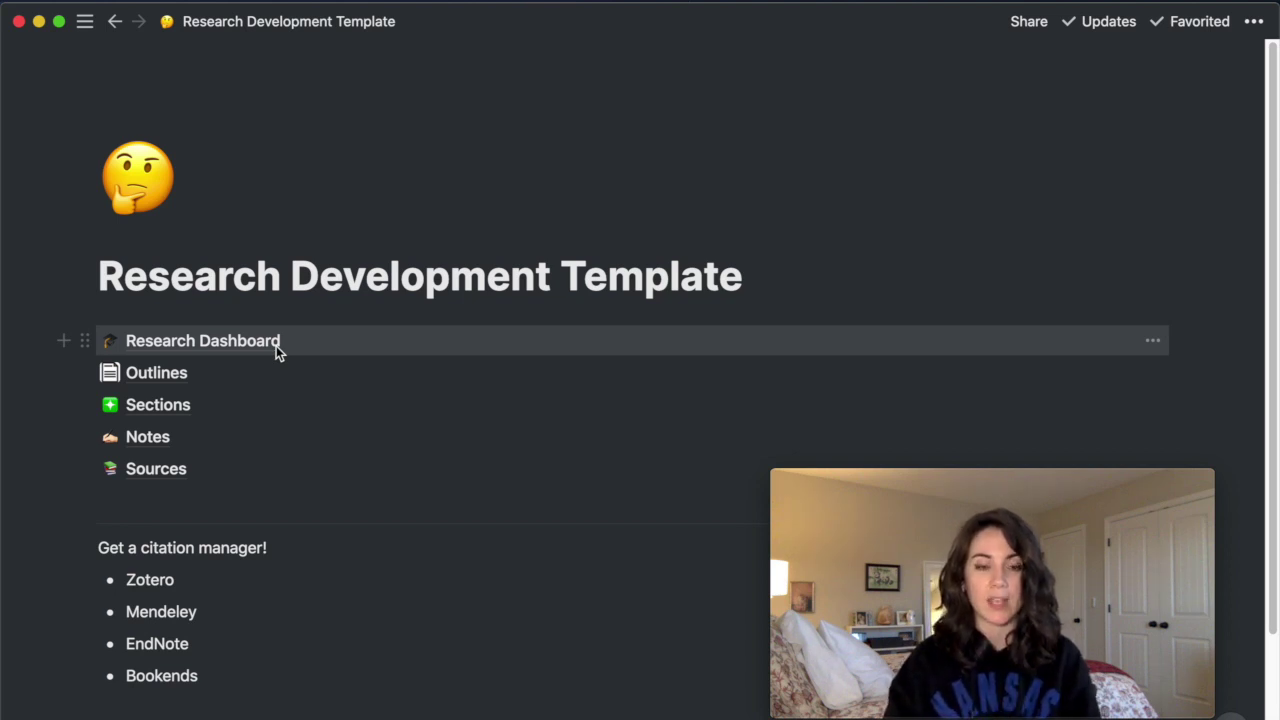
{"action": "left_click", "coordinate": [82, 550]}
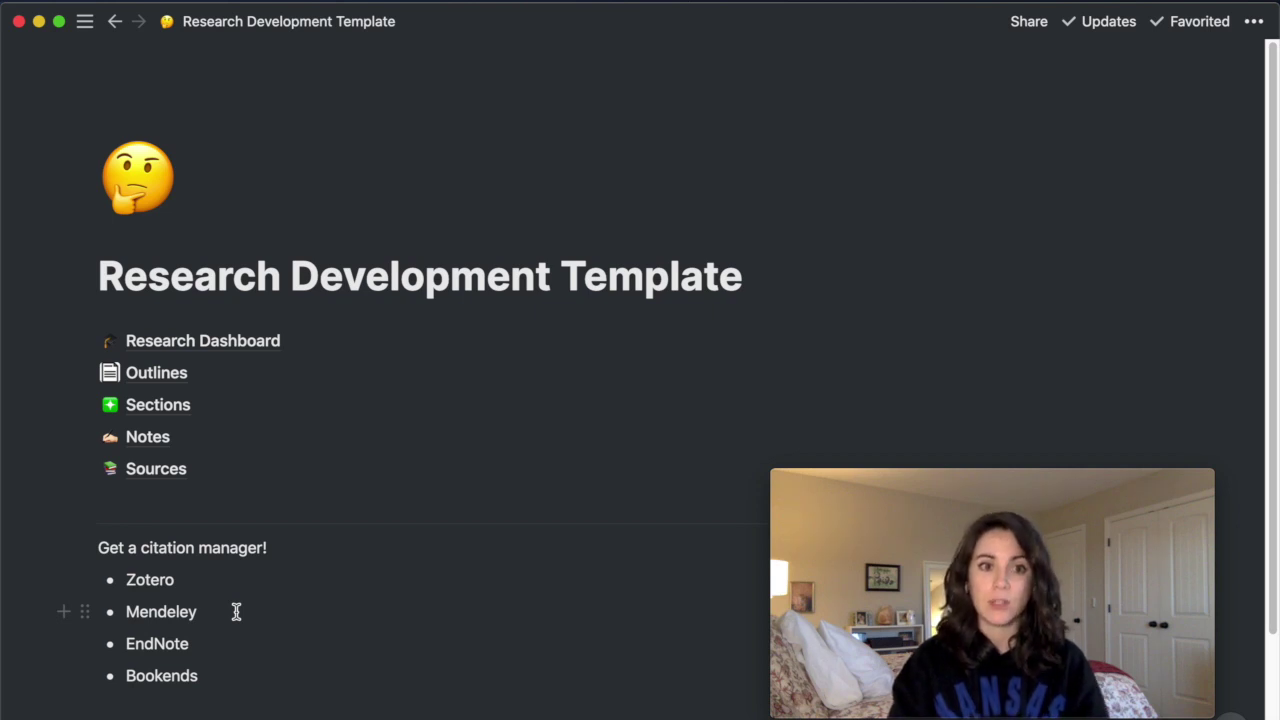
{"action": "left_click", "coordinate": [242, 345]}
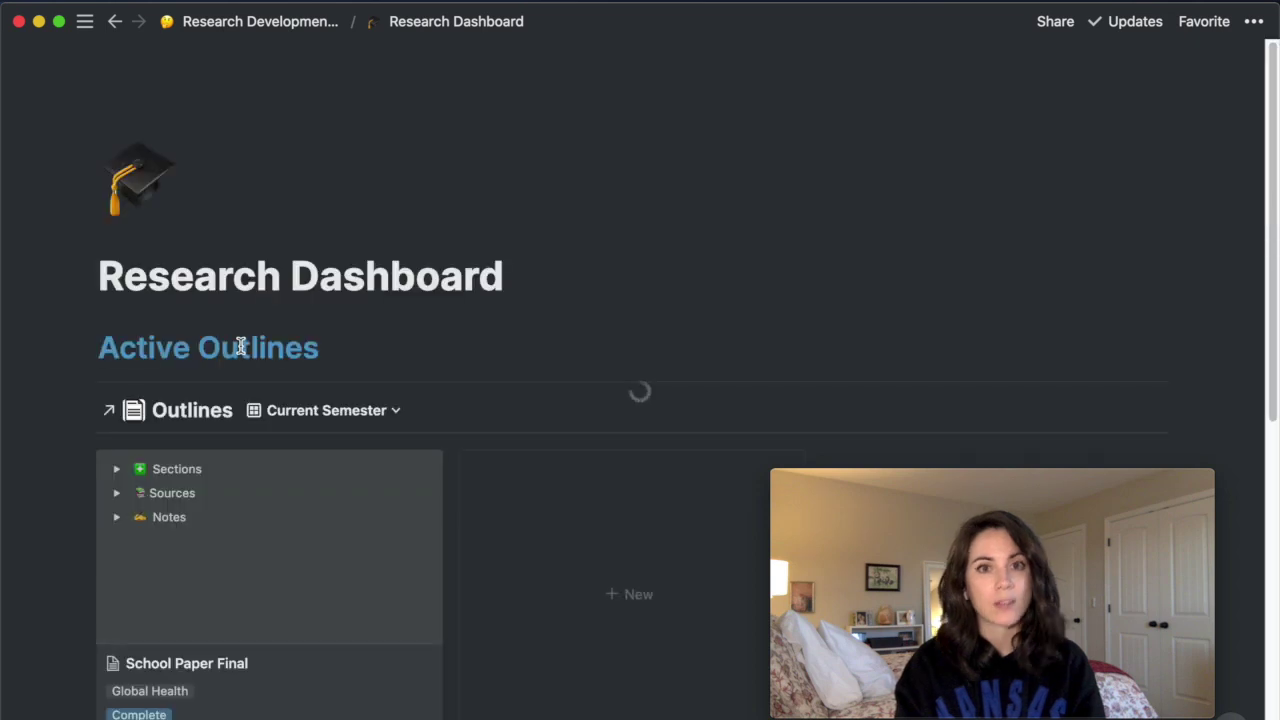
{"action": "scroll", "coordinate": [283, 395], "scroll_direction": "down", "scroll_amount": 1}
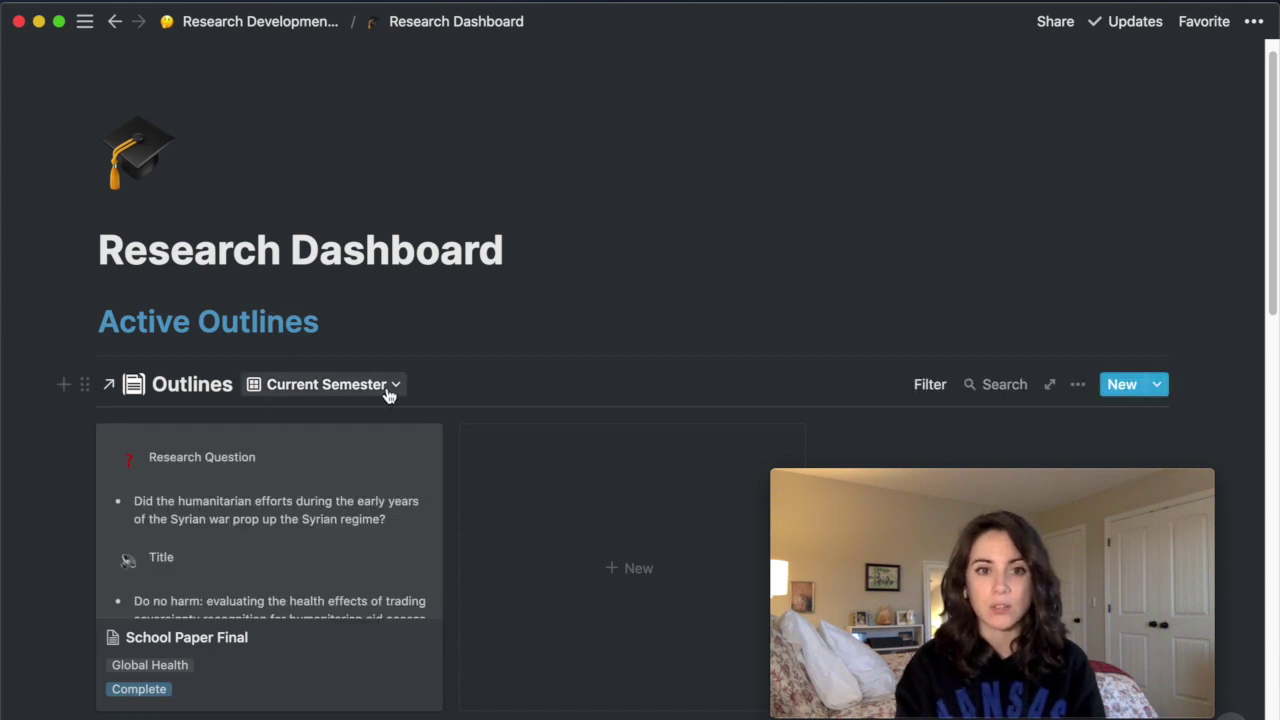
{"action": "scroll", "coordinate": [392, 392], "scroll_direction": "down", "scroll_amount": 2}
{"action": "scroll", "coordinate": [405, 386], "scroll_direction": "down", "scroll_amount": 4}
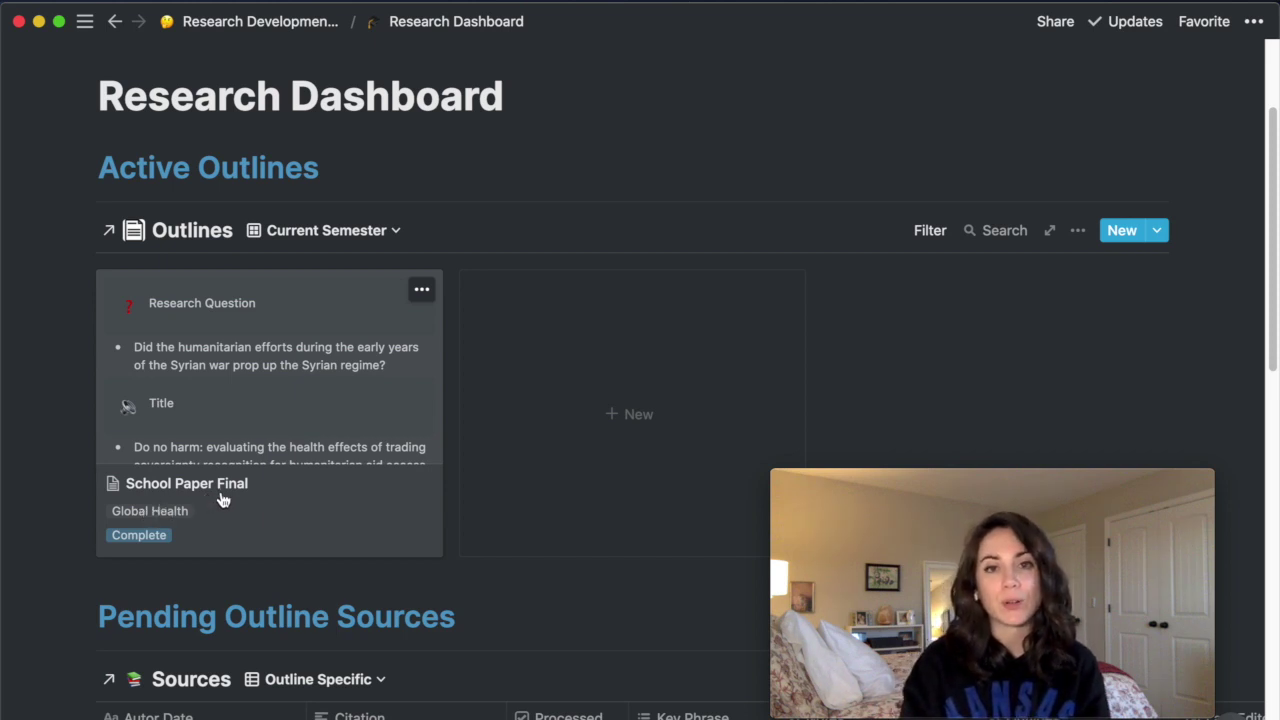
{"action": "scroll", "coordinate": [160, 520], "scroll_direction": "down", "scroll_amount": 1}
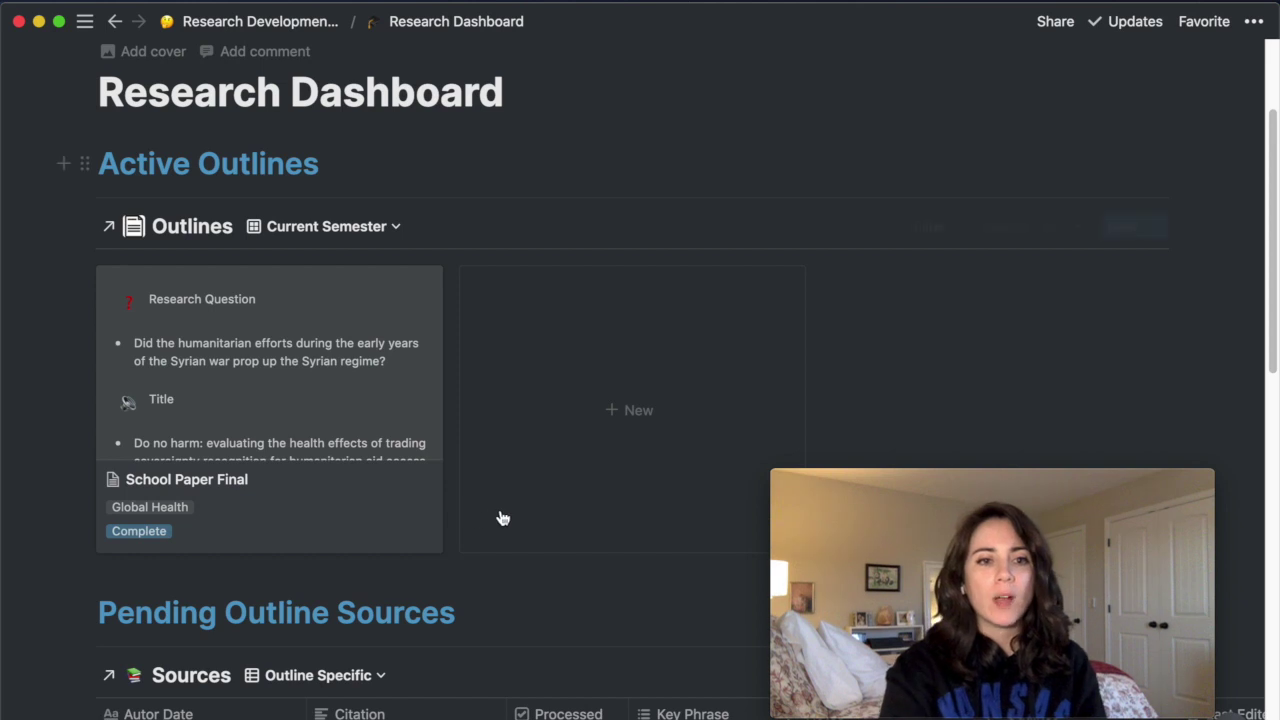
{"action": "scroll", "coordinate": [380, 491], "scroll_direction": "down", "scroll_amount": 2}
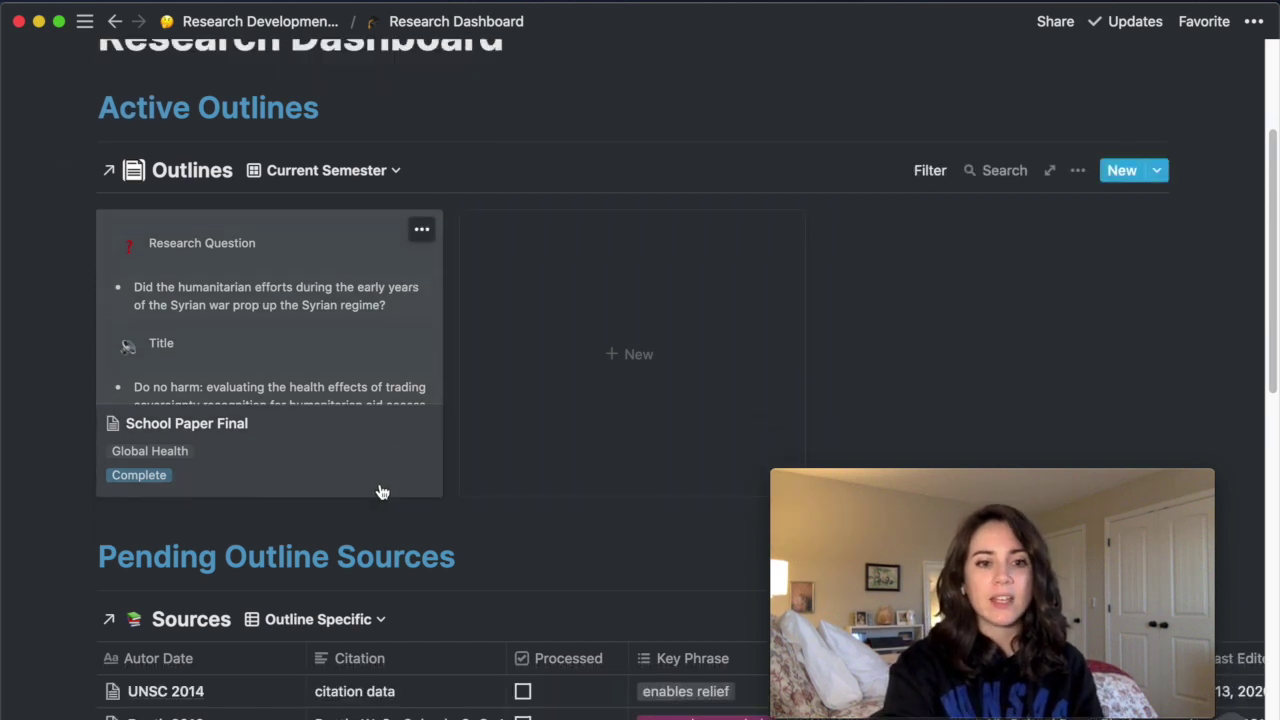
{"action": "scroll", "coordinate": [381, 491], "scroll_direction": "up", "scroll_amount": 1}
{"action": "scroll", "coordinate": [381, 491], "scroll_direction": "down", "scroll_amount": 1}
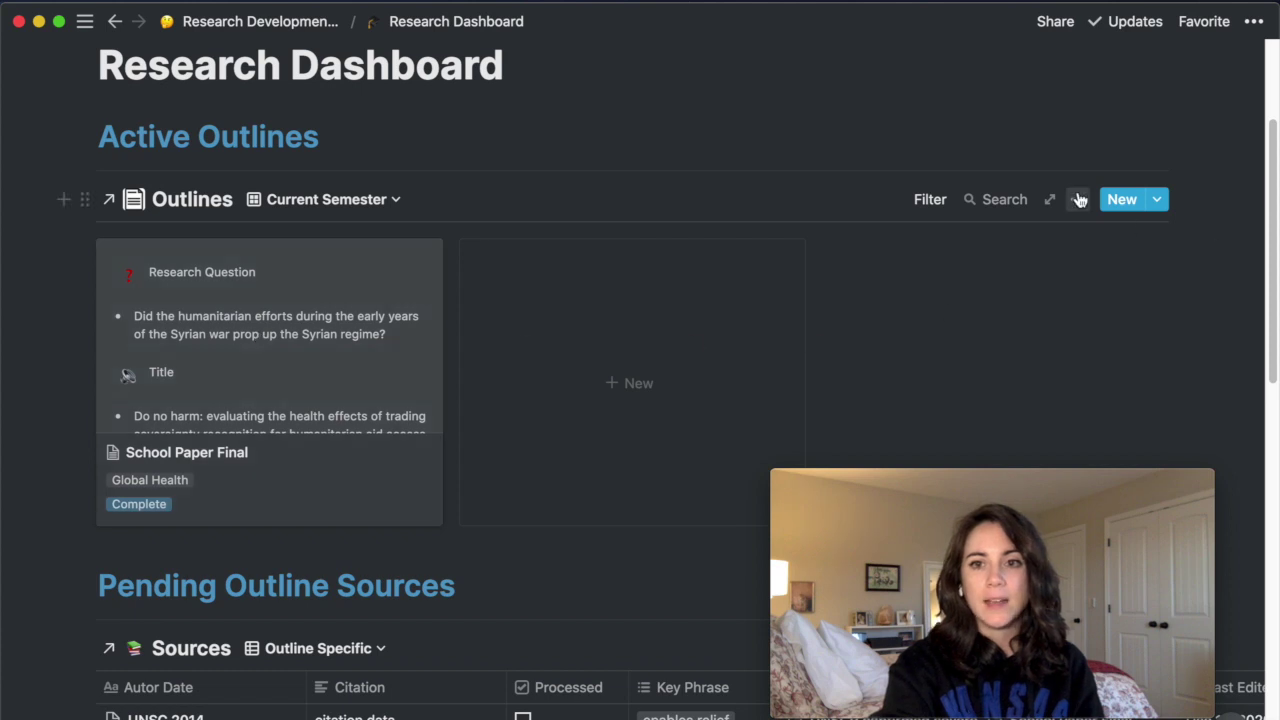
Try the Small card size for the Current Semester view of the Outlines gallery and restore it to Medium.
{"action": "left_click", "coordinate": [1078, 199]}
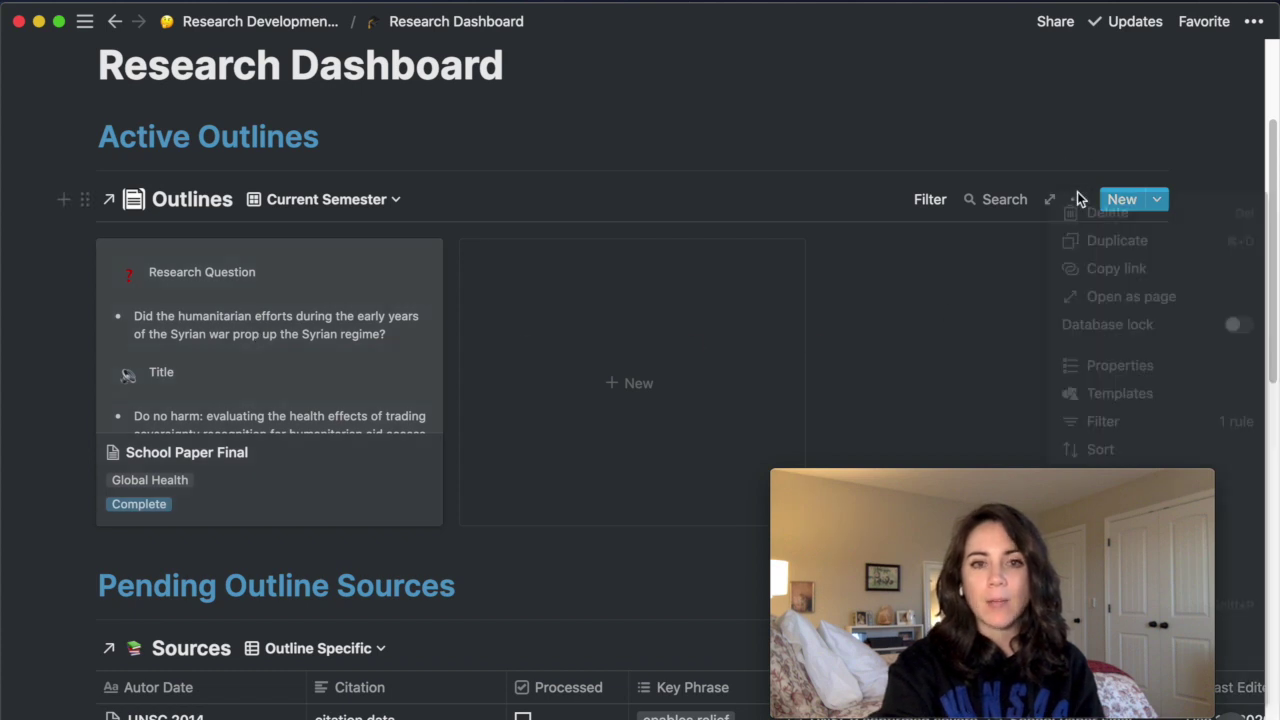
{"action": "left_click", "coordinate": [1120, 366]}
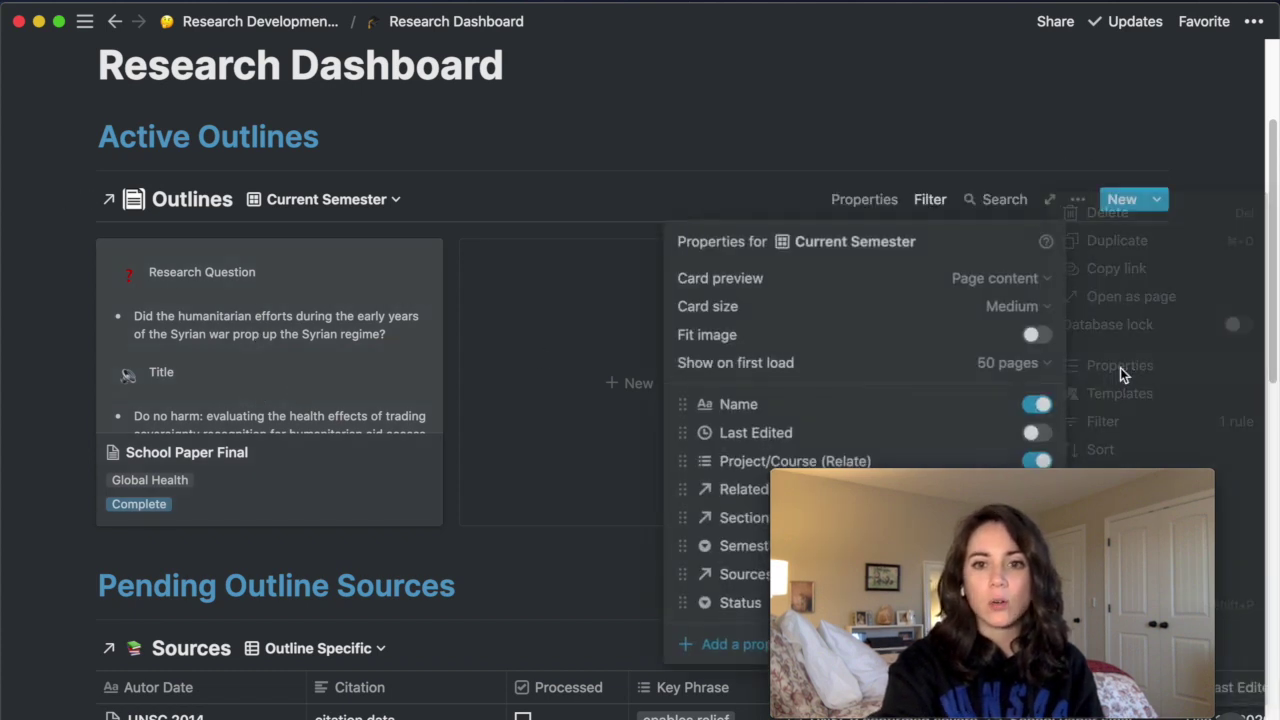
{"action": "left_click", "coordinate": [1031, 308]}
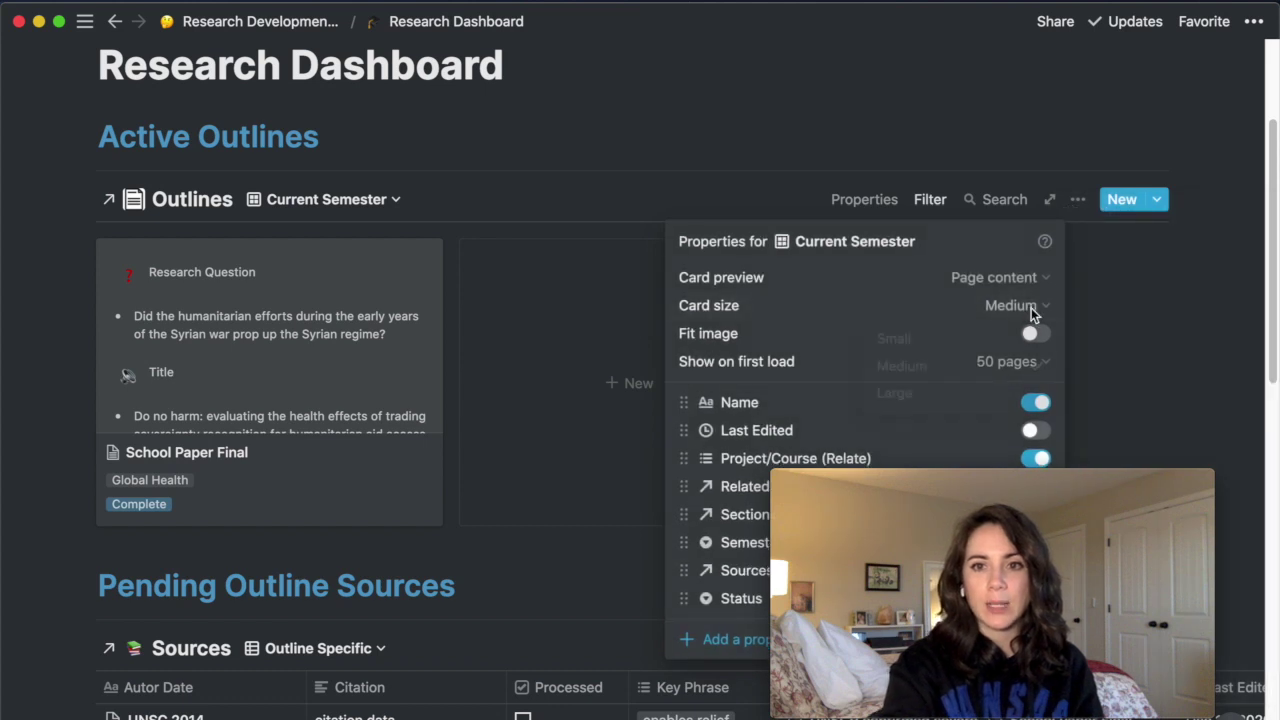
{"action": "left_click", "coordinate": [1005, 341]}
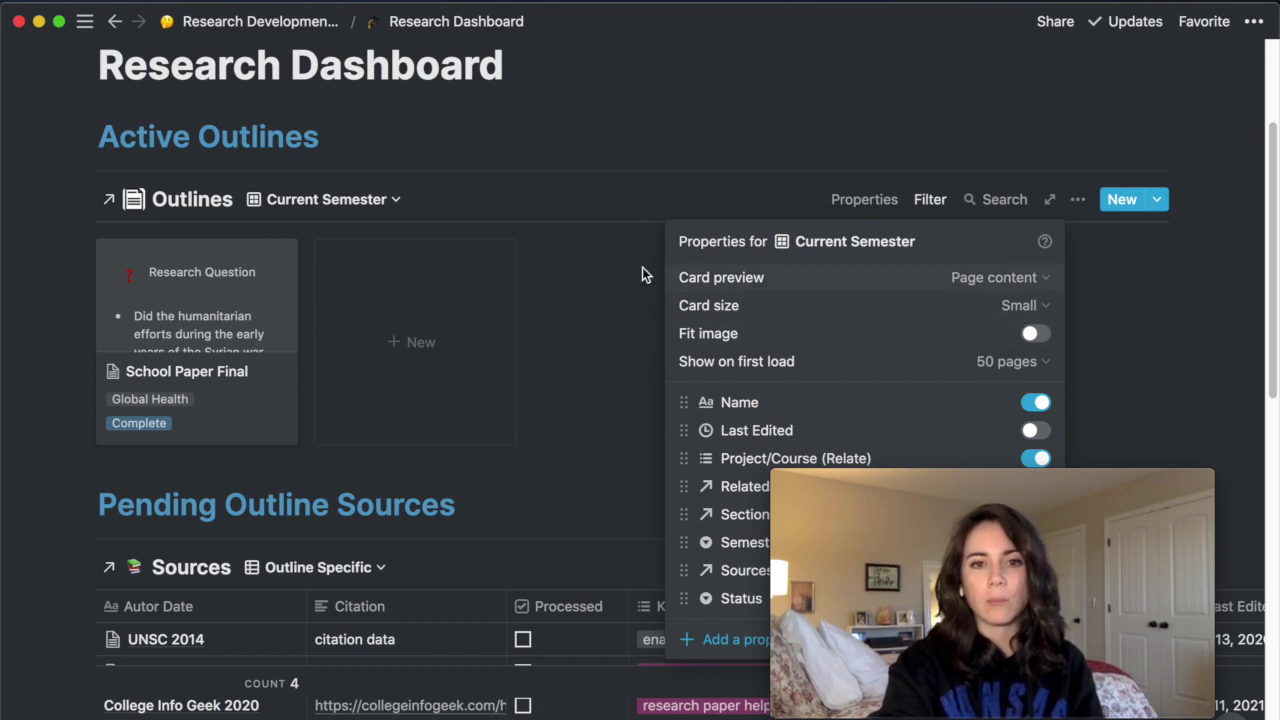
{"action": "left_click", "coordinate": [1030, 306]}
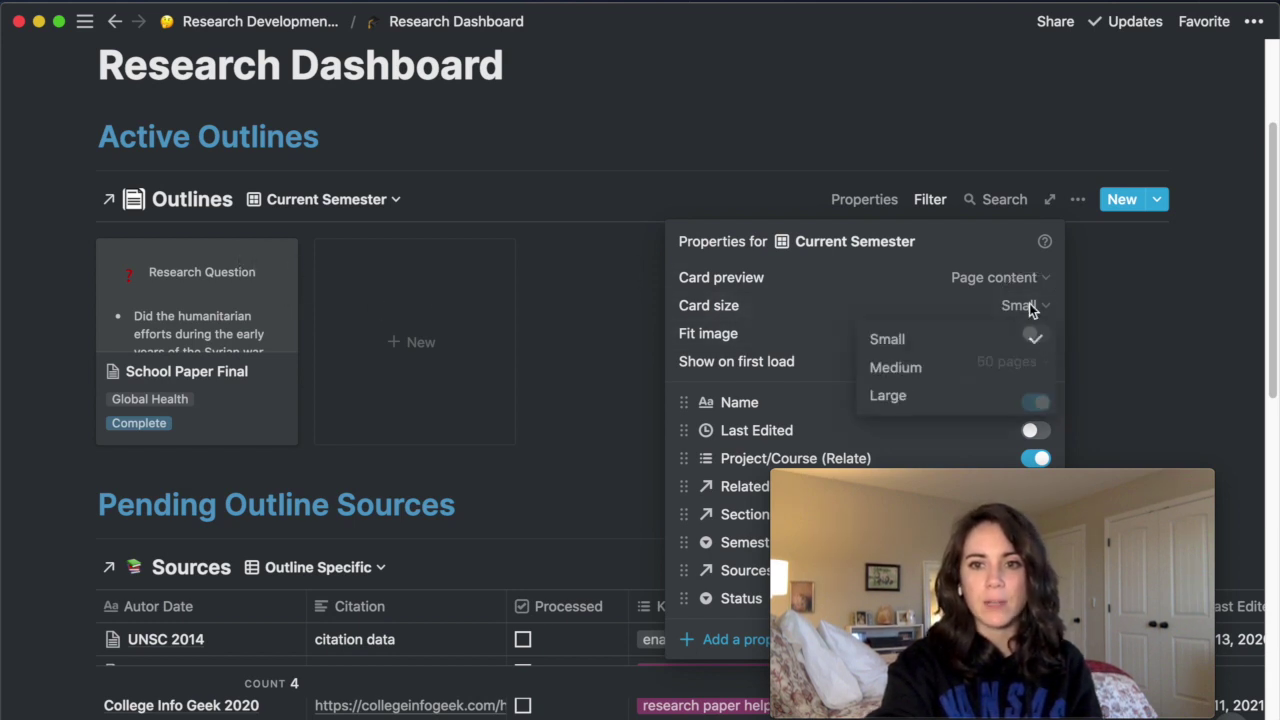
{"action": "left_click", "coordinate": [985, 368]}
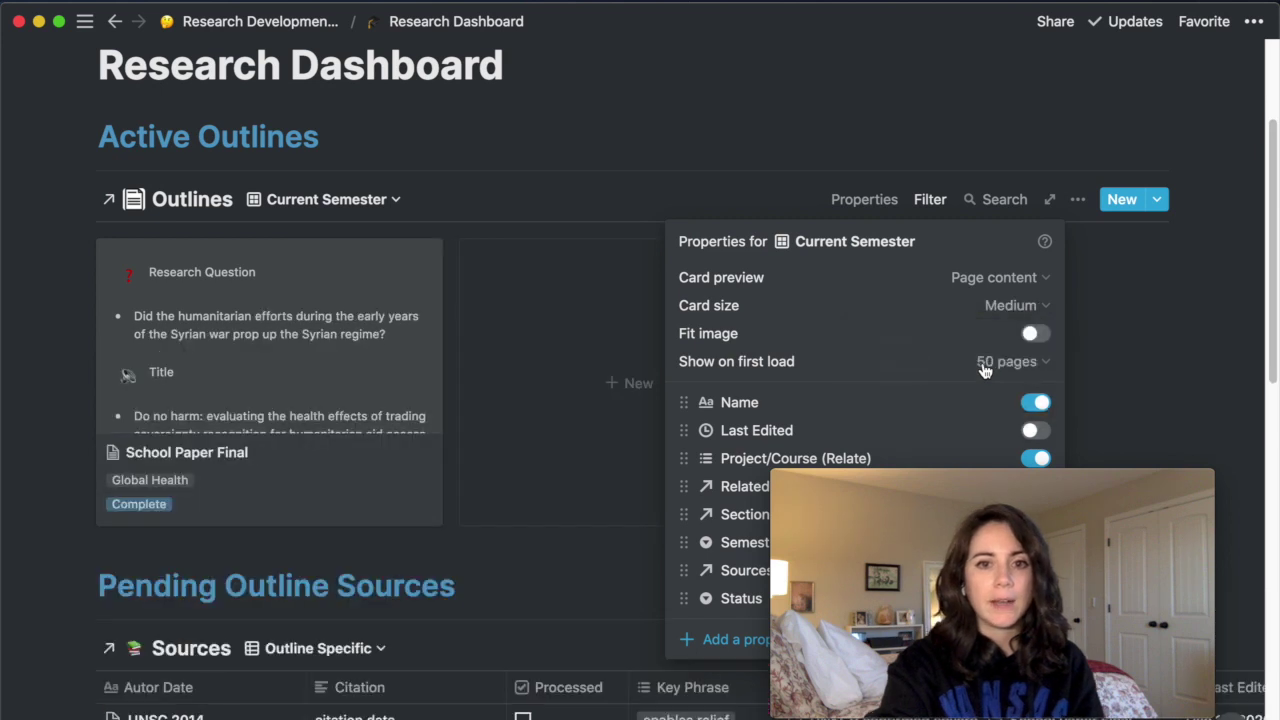
{"action": "left_click", "coordinate": [1145, 375]}
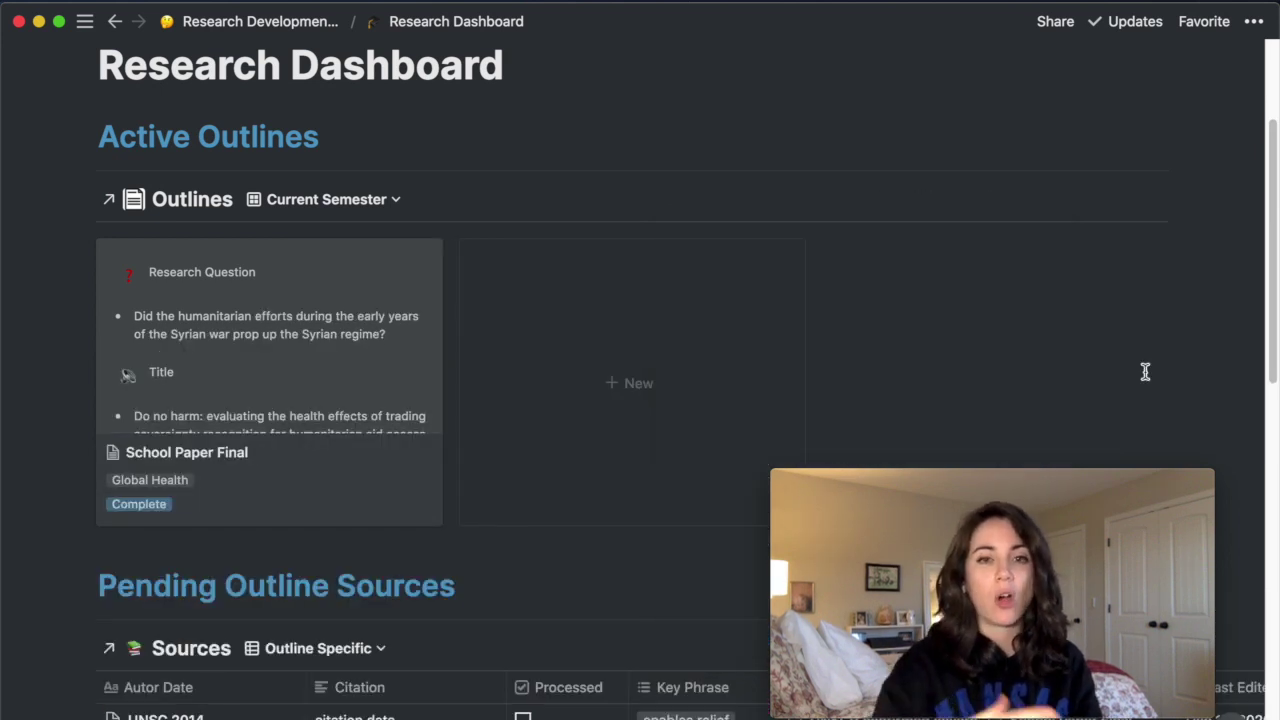
Review the Pending Outline Sources table, viewing the full citation and the key phrase options of the 2016 source.
{"action": "scroll", "coordinate": [590, 514], "scroll_direction": "down", "scroll_amount": 3}
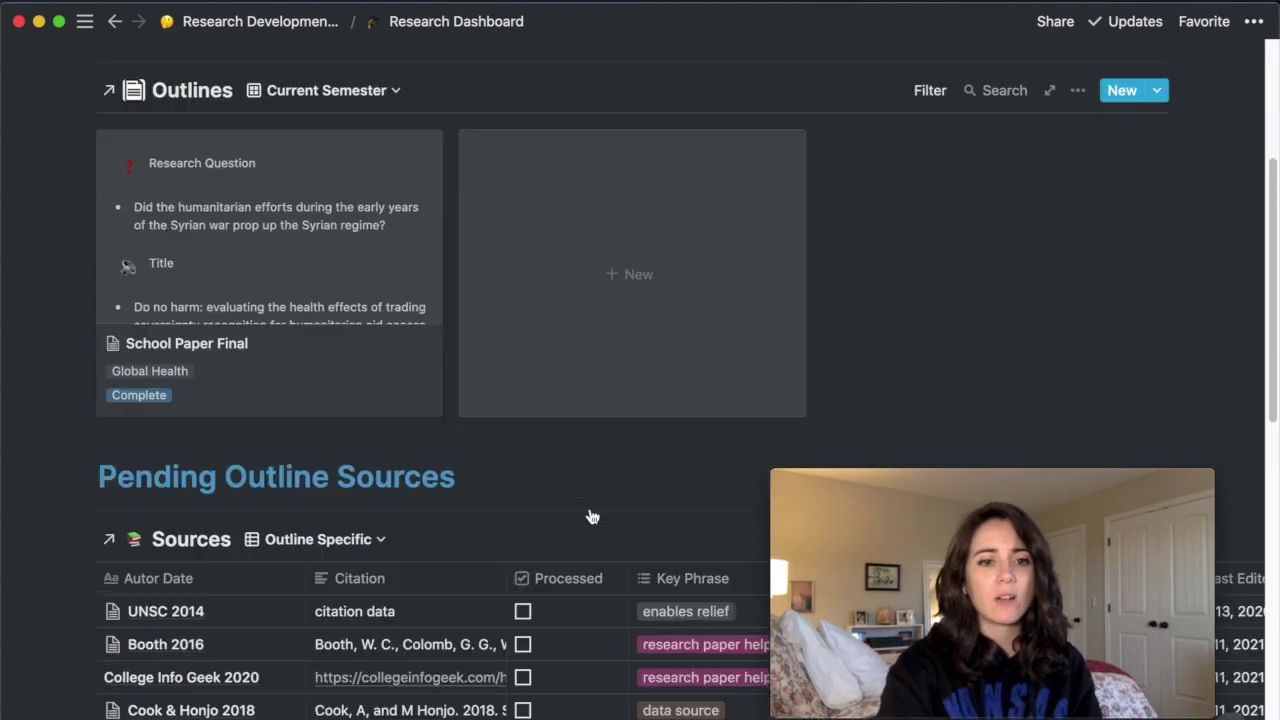
{"action": "scroll", "coordinate": [590, 514], "scroll_direction": "down", "scroll_amount": 5}
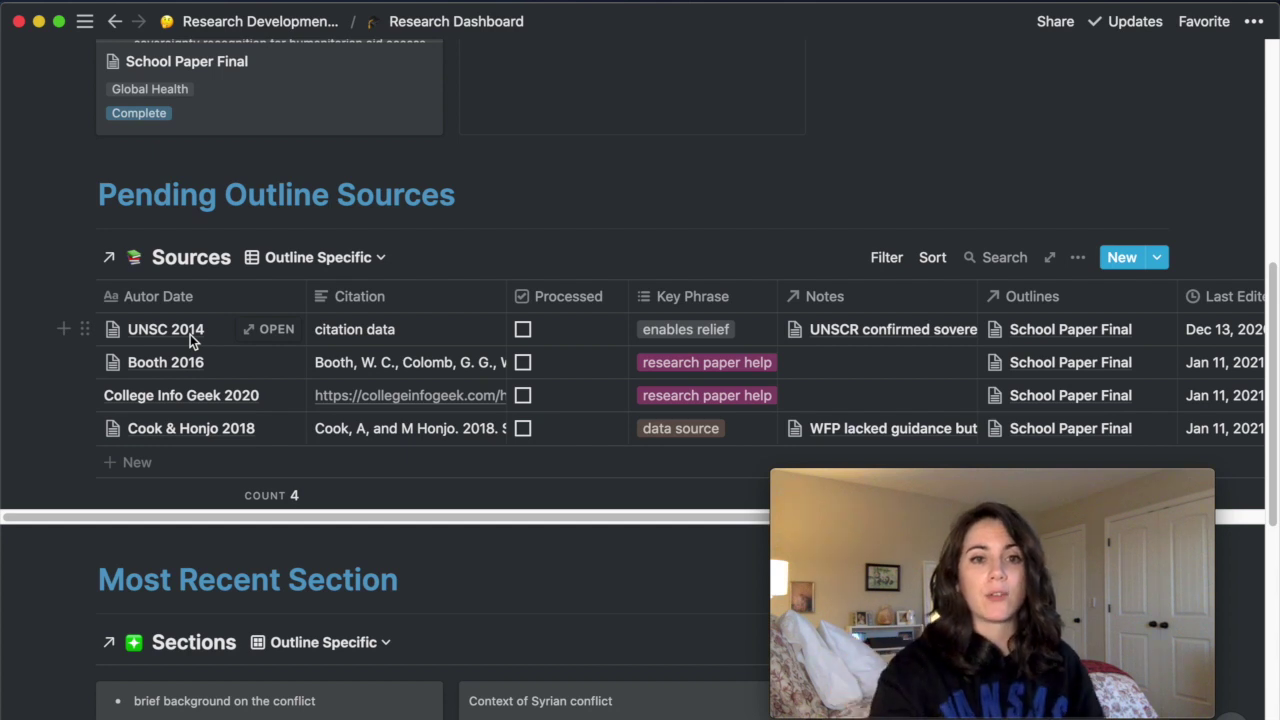
{"action": "left_click", "coordinate": [394, 362]}
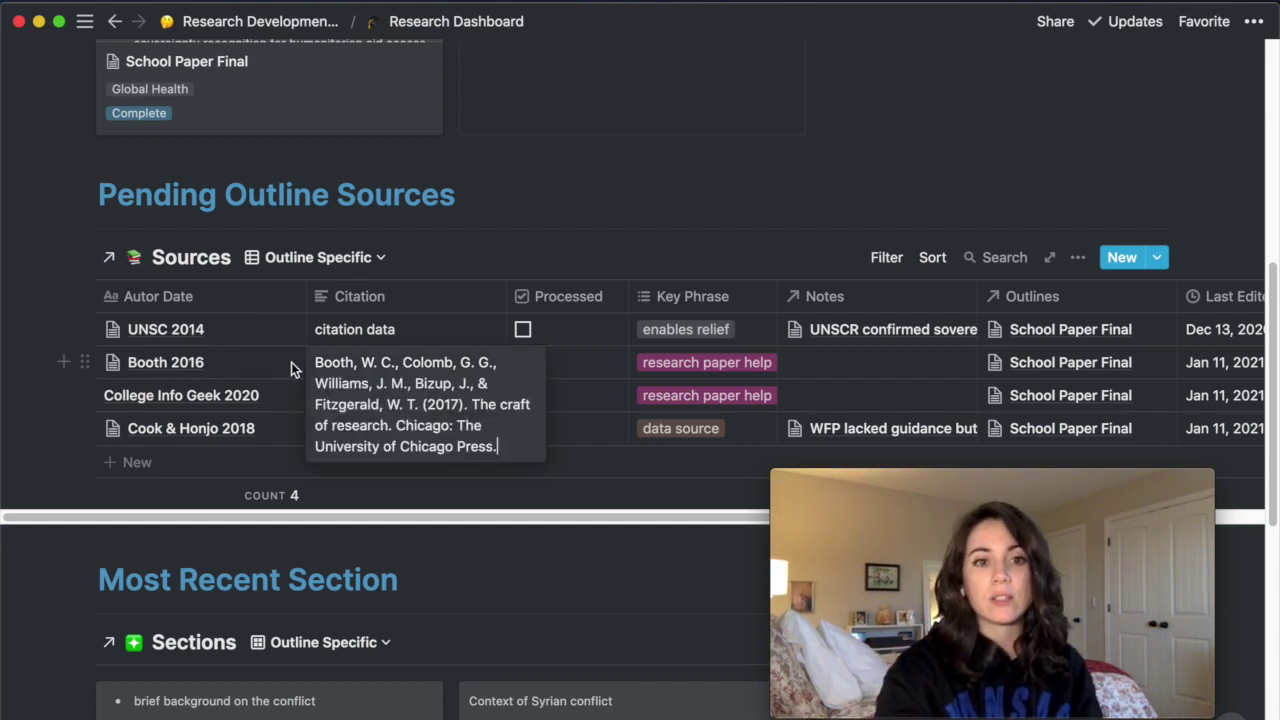
{"action": "key", "text": "Escape"}
{"action": "left_click", "coordinate": [396, 366]}
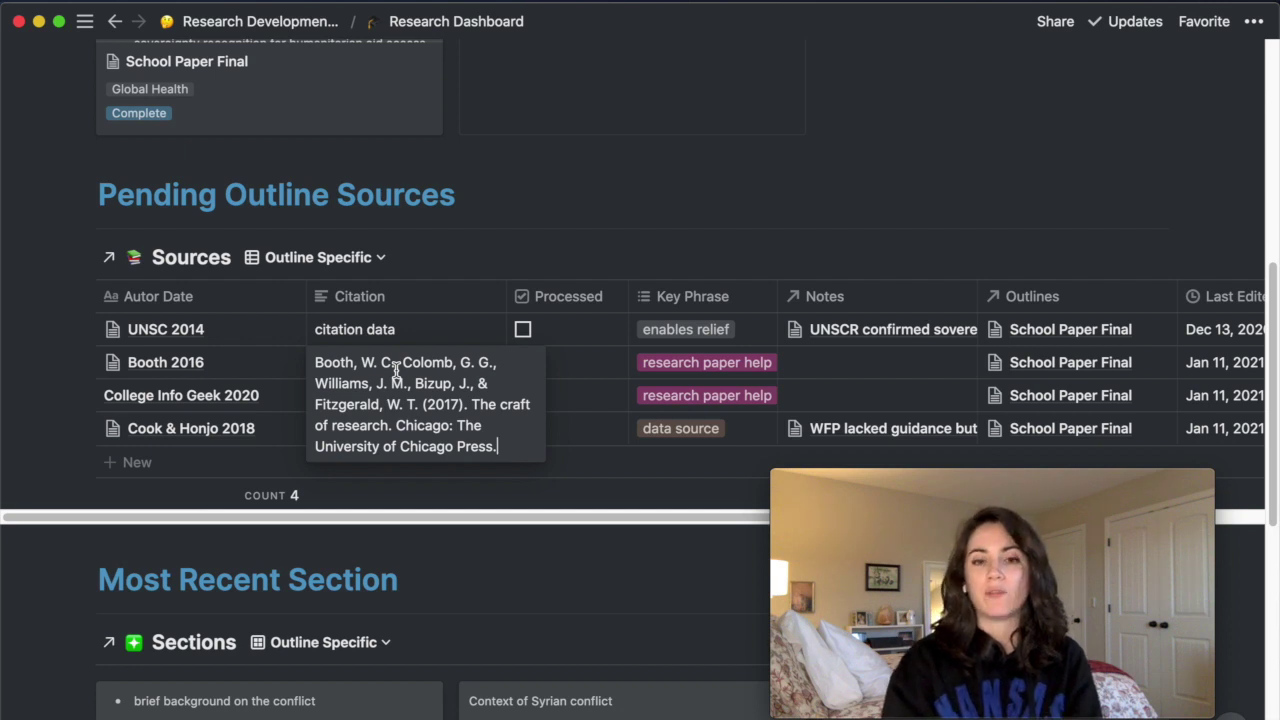
{"action": "key", "text": "Escape"}
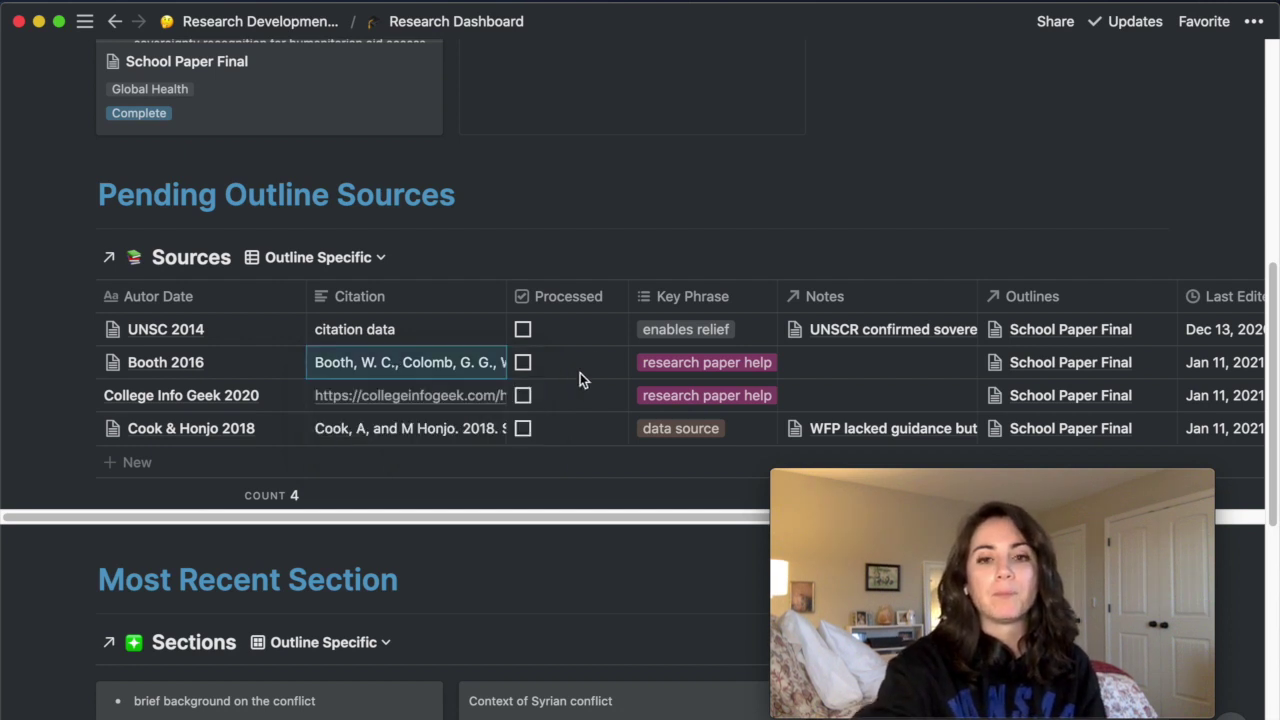
{"action": "left_click", "coordinate": [686, 363]}
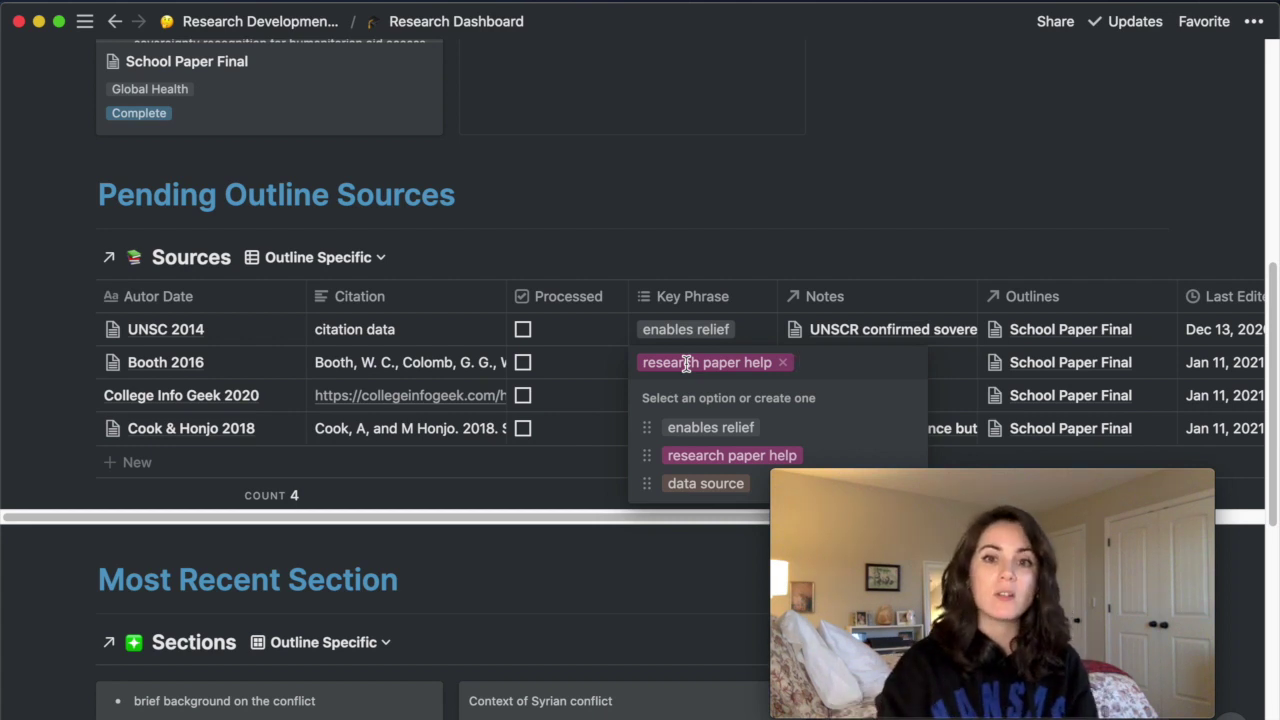
{"action": "left_click", "coordinate": [694, 331]}
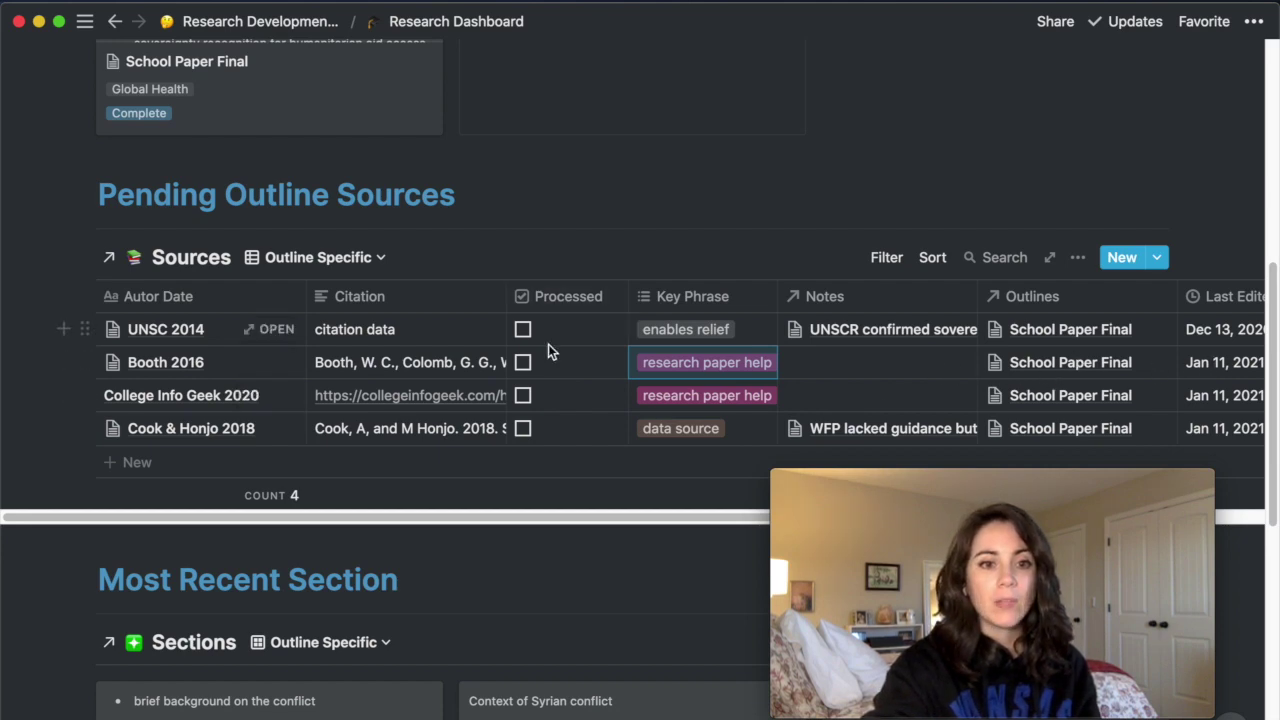
Examine the section cards in the dashboard's Most Recent Section gallery.
{"action": "scroll", "coordinate": [548, 344], "scroll_direction": "down", "scroll_amount": 10}
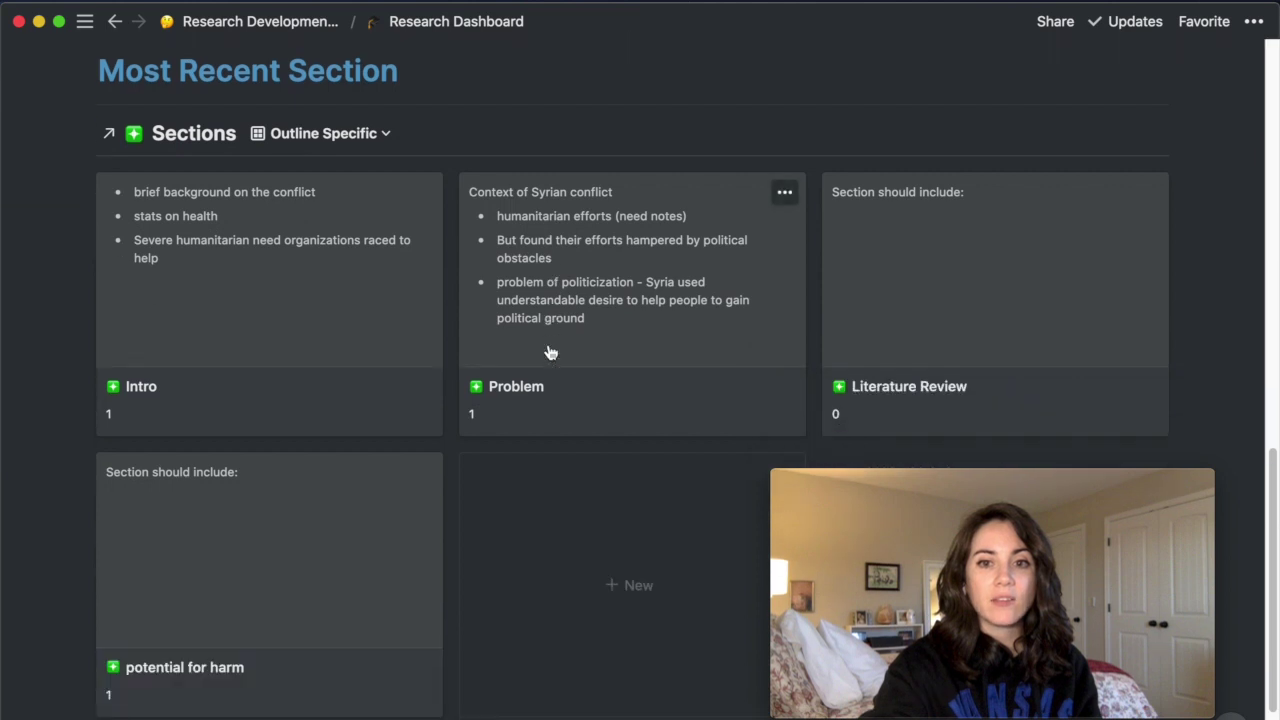
{"action": "scroll", "coordinate": [549, 352], "scroll_direction": "down", "scroll_amount": 2}
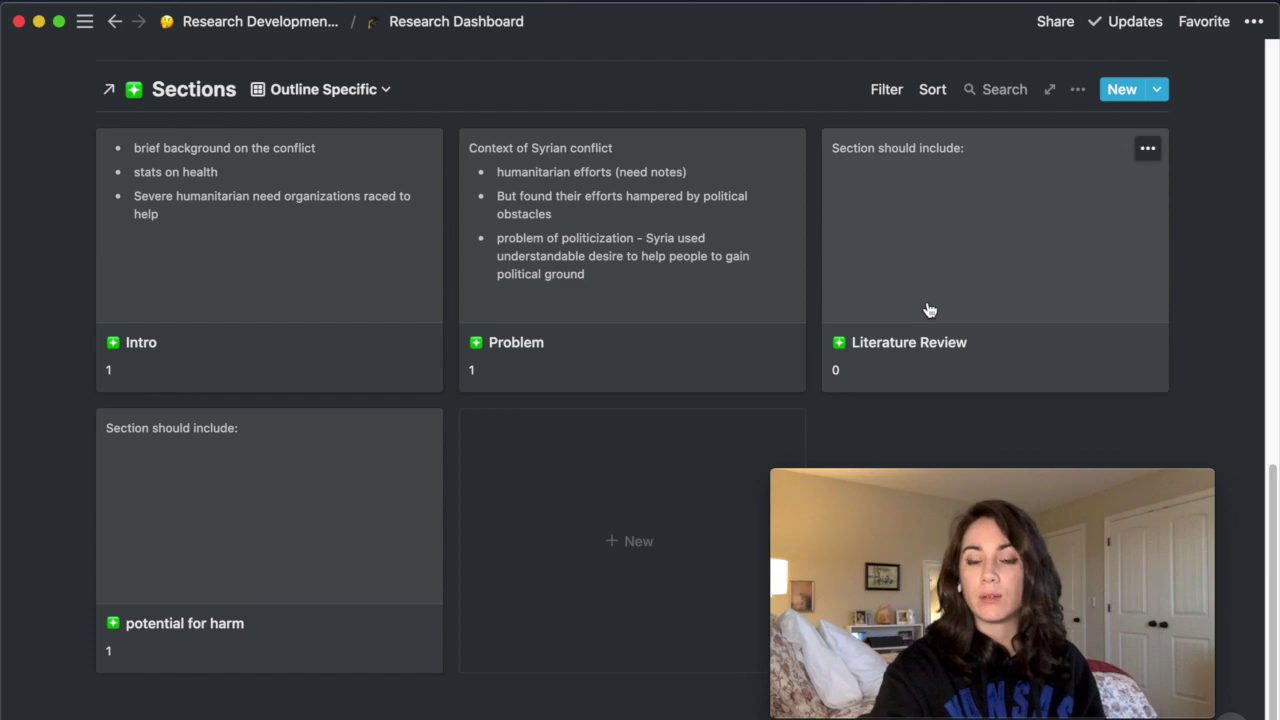
{"action": "scroll", "coordinate": [540, 338], "scroll_direction": "up", "scroll_amount": 2}
{"action": "scroll", "coordinate": [540, 338], "scroll_direction": "up", "scroll_amount": 5}
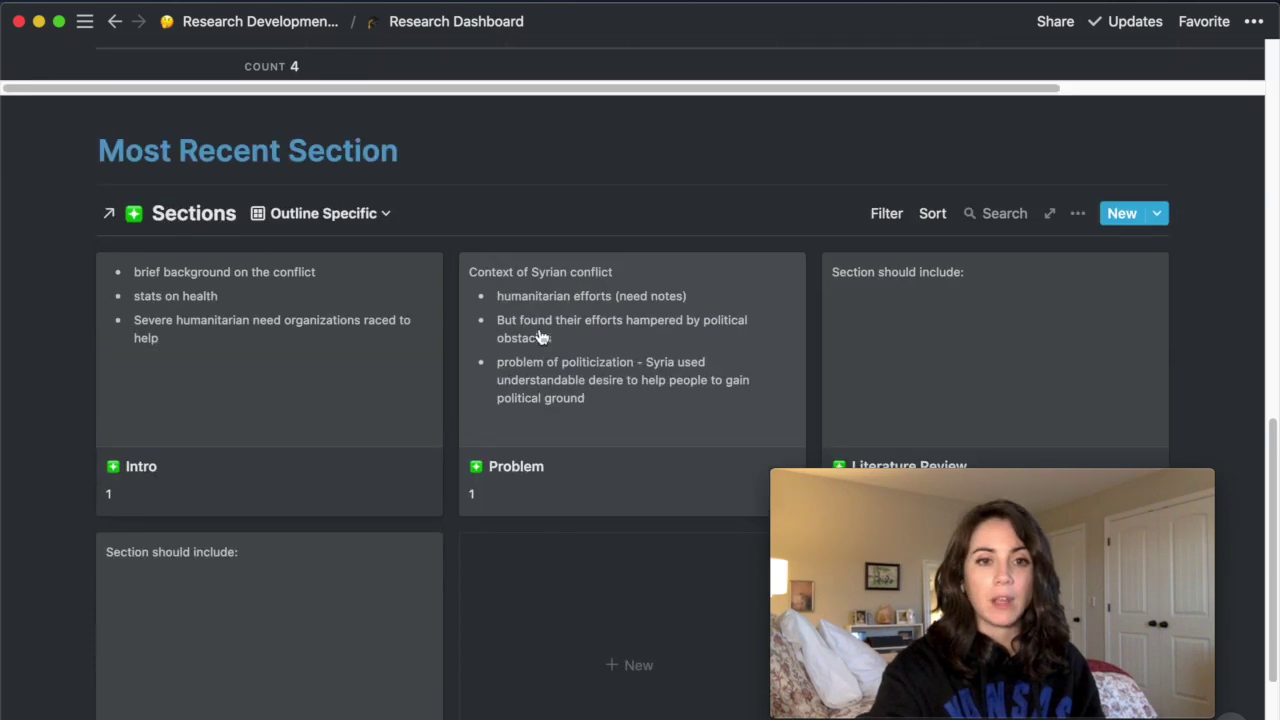
Open the School Paper Final outline from the Active Outlines gallery as a full page.
{"action": "scroll", "coordinate": [539, 336], "scroll_direction": "up", "scroll_amount": 10}
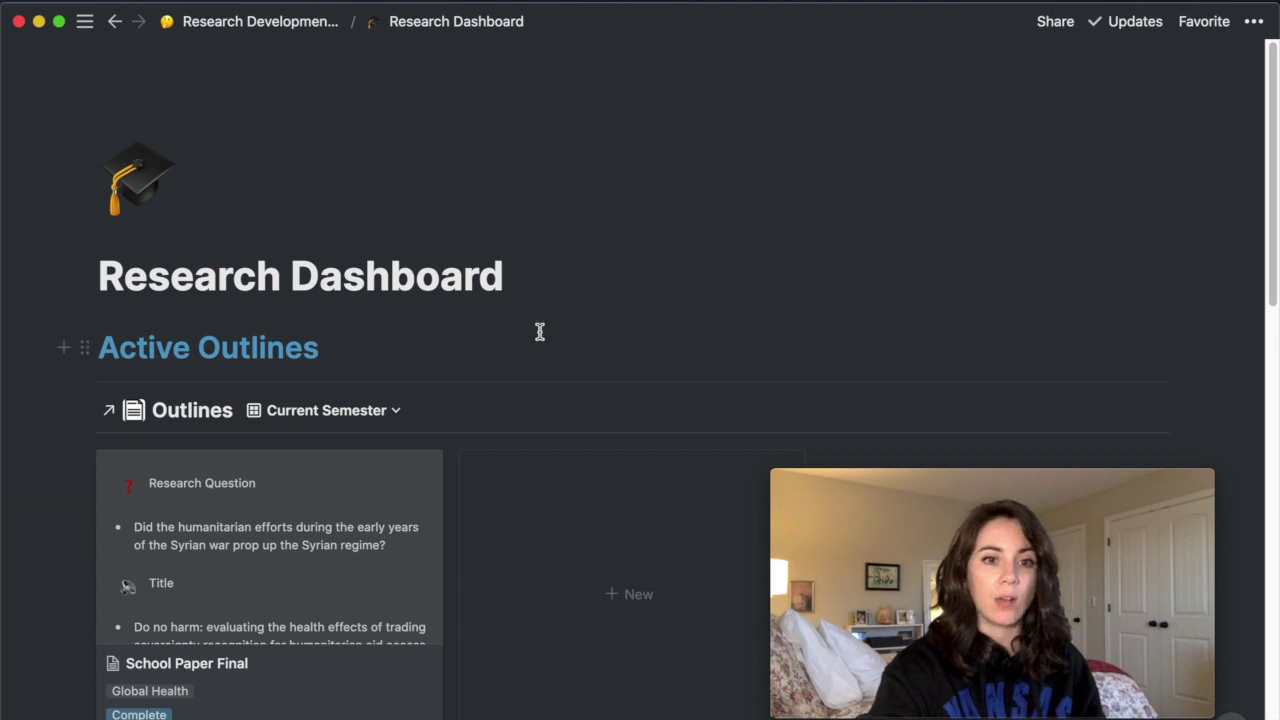
{"action": "scroll", "coordinate": [540, 335], "scroll_direction": "down", "scroll_amount": 3}
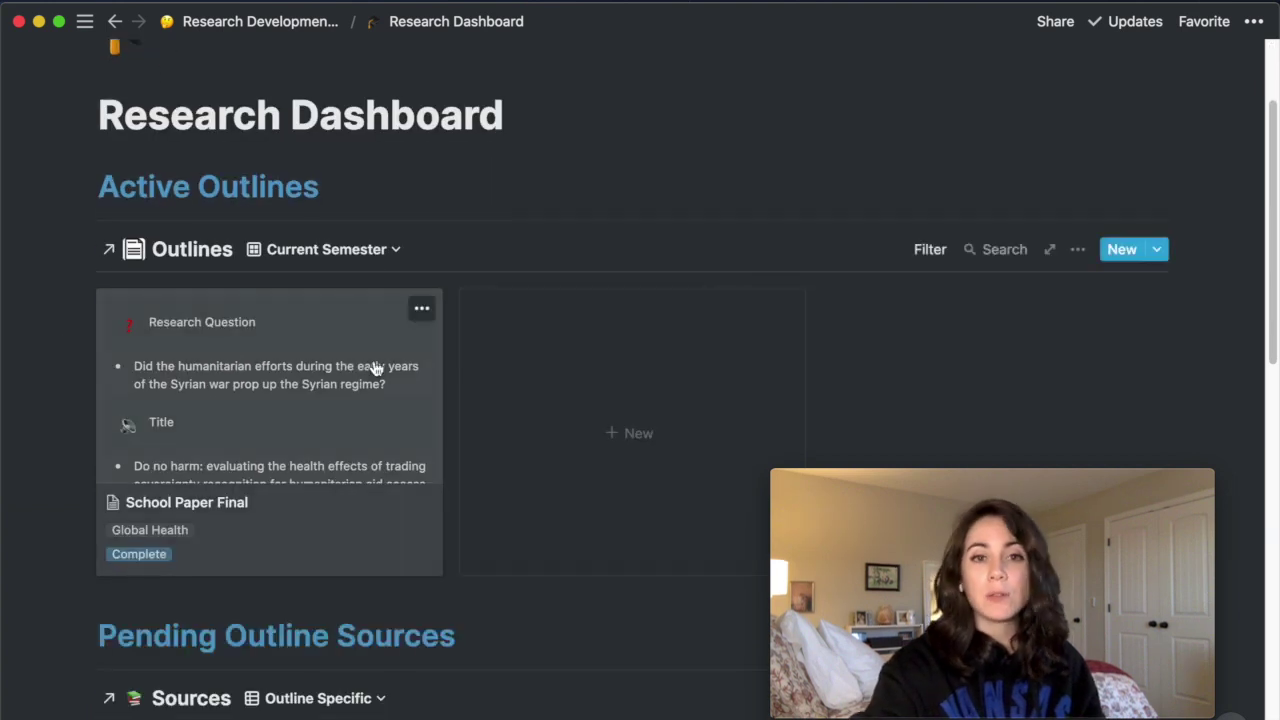
{"action": "left_click", "coordinate": [373, 368]}
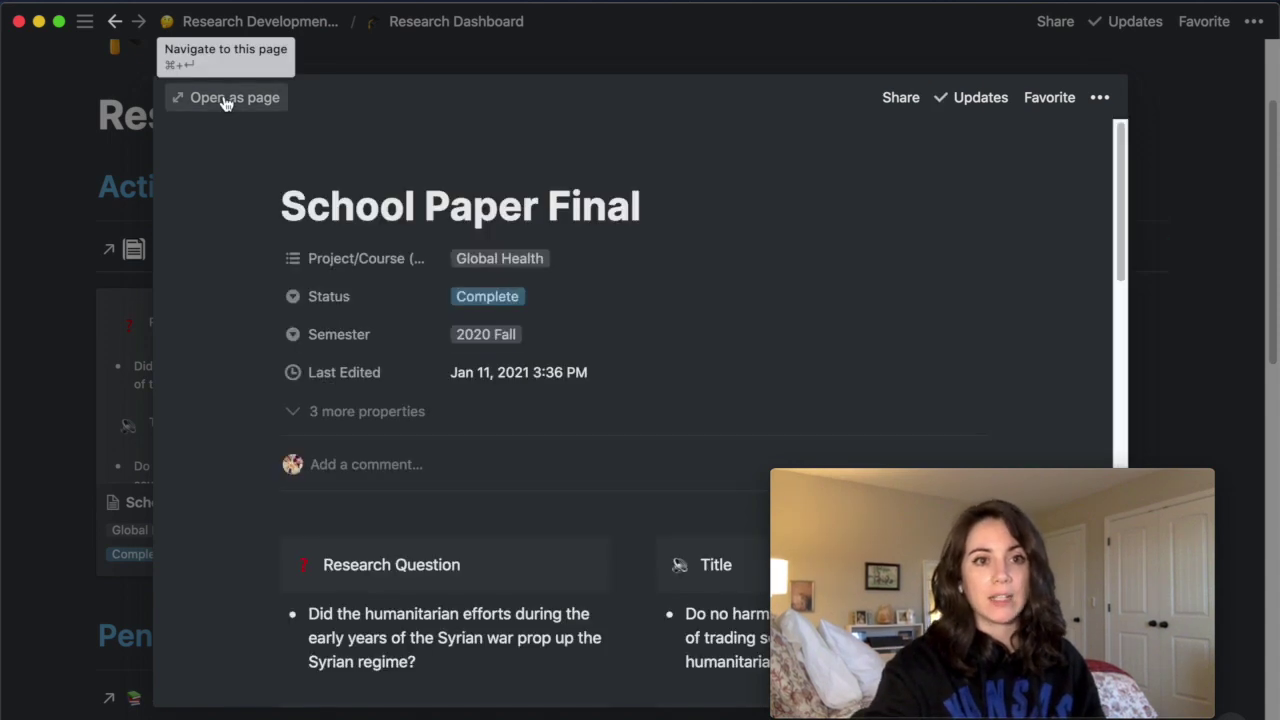
{"action": "left_click", "coordinate": [226, 100]}
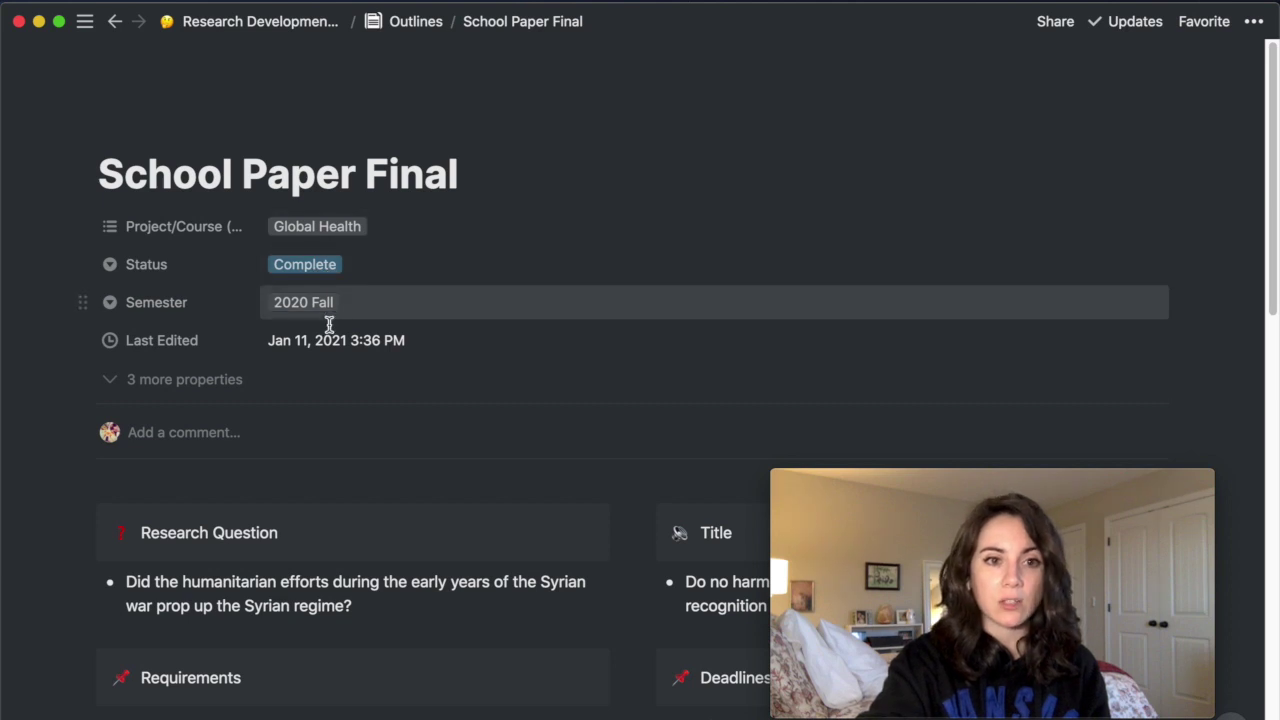
Check the outline's three hidden properties, collapse them again, and read its research question, title, requirements and deadlines.
{"action": "left_click", "coordinate": [240, 389]}
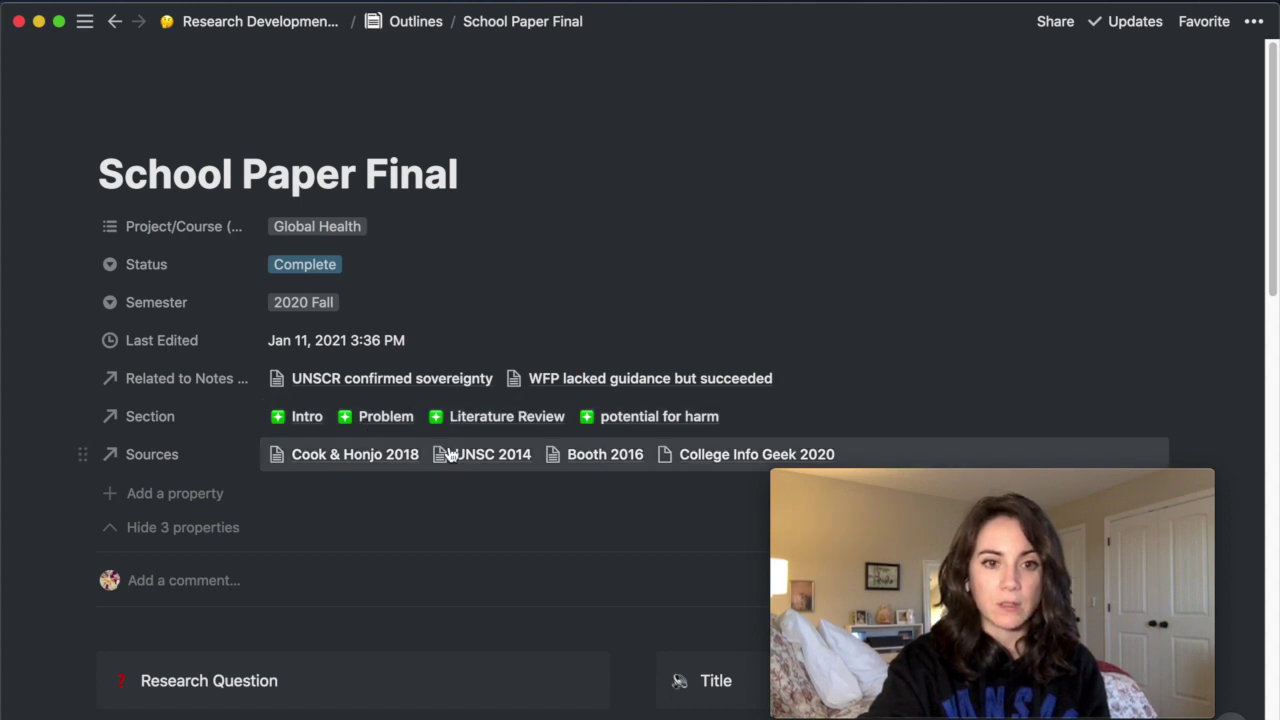
{"action": "left_click", "coordinate": [198, 535]}
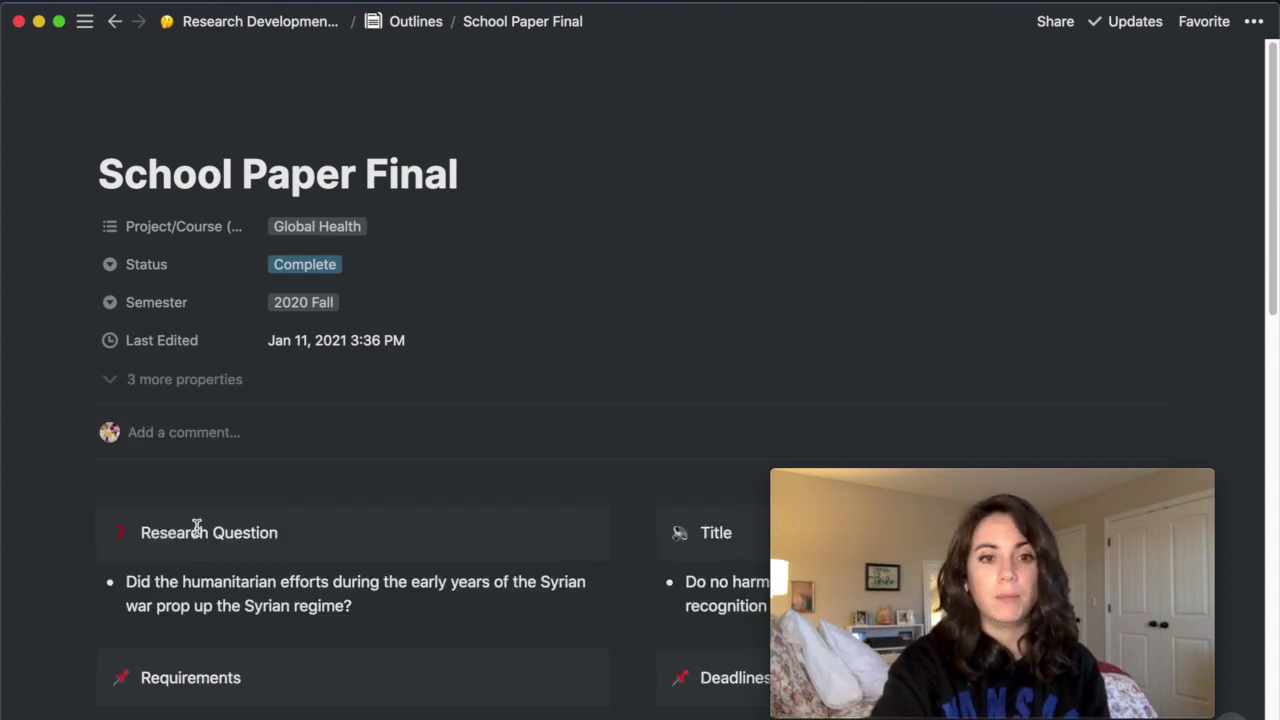
{"action": "scroll", "coordinate": [197, 531], "scroll_direction": "down", "scroll_amount": 2}
{"action": "scroll", "coordinate": [197, 531], "scroll_direction": "down", "scroll_amount": 5}
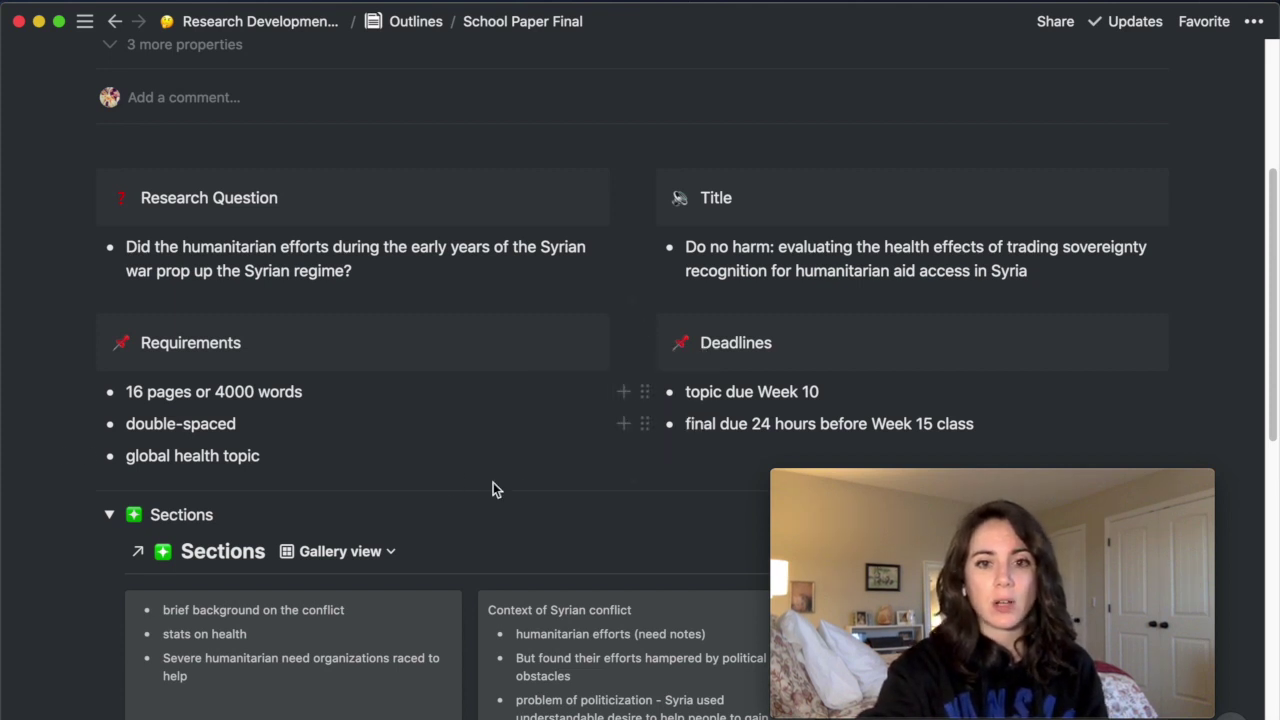
Look through the Sections gallery and the related Sources table of the School Paper Final outline.
{"action": "scroll", "coordinate": [523, 484], "scroll_direction": "down", "scroll_amount": 3}
{"action": "scroll", "coordinate": [523, 490], "scroll_direction": "down", "scroll_amount": 6}
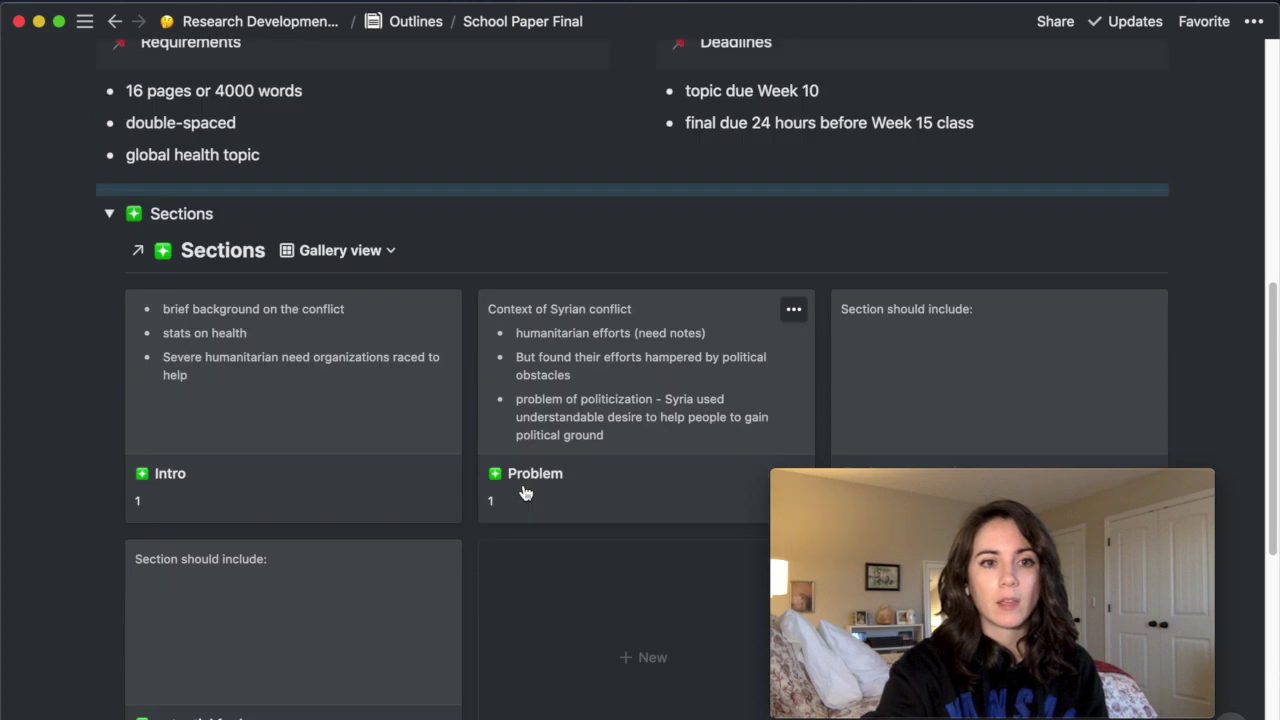
{"action": "scroll", "coordinate": [525, 492], "scroll_direction": "down", "scroll_amount": 2}
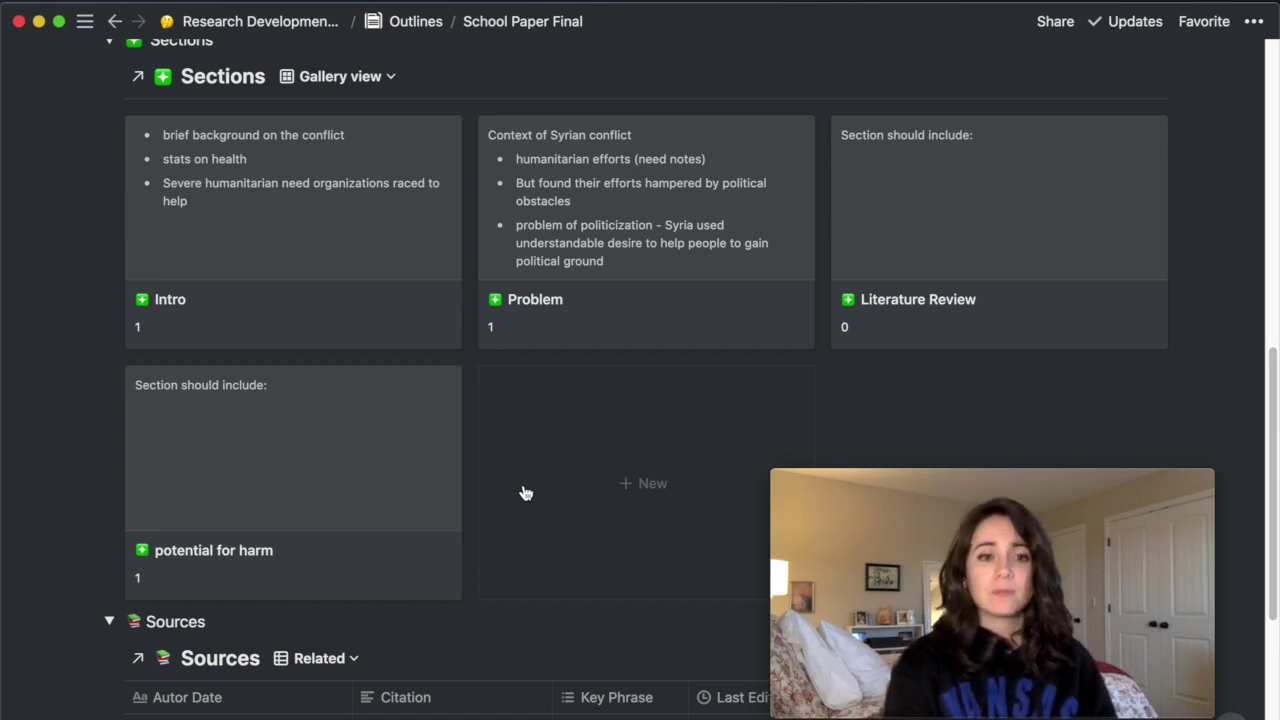
{"action": "scroll", "coordinate": [525, 493], "scroll_direction": "down", "scroll_amount": 8}
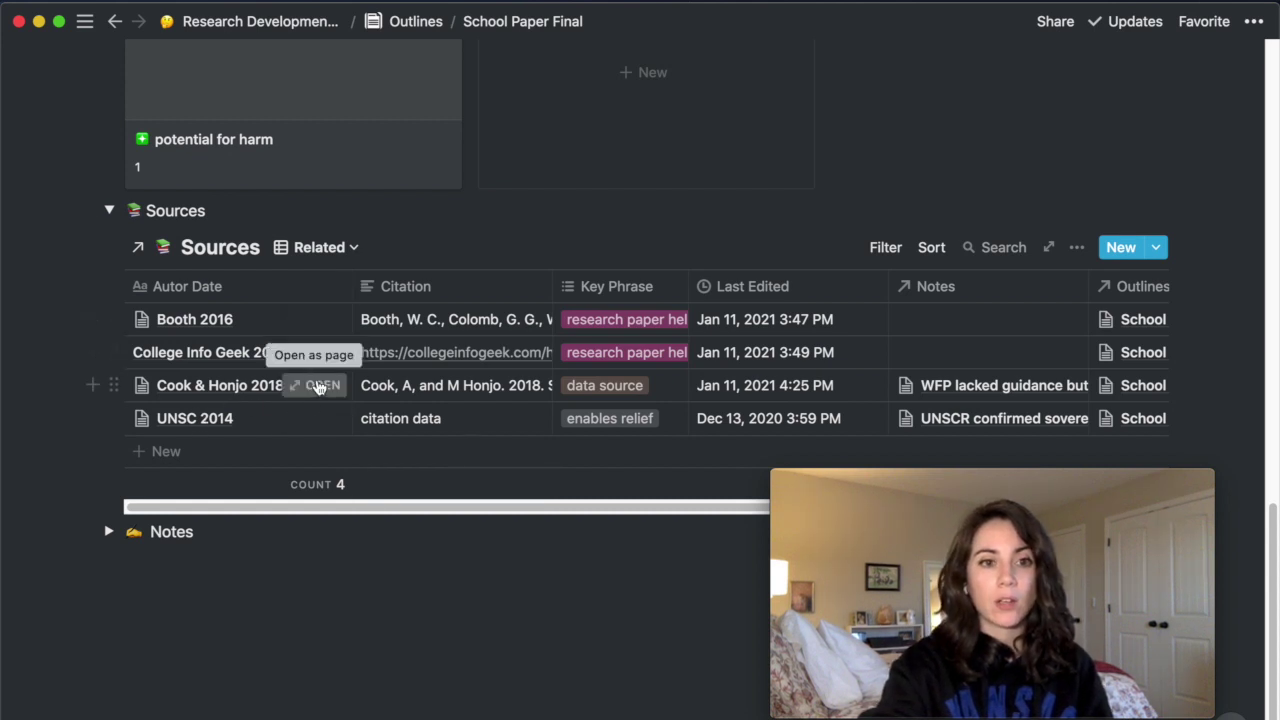
Open the 2018 WFP source from the Sources table, read its citation and check the available Key Phrase options.
{"action": "left_click", "coordinate": [318, 387]}
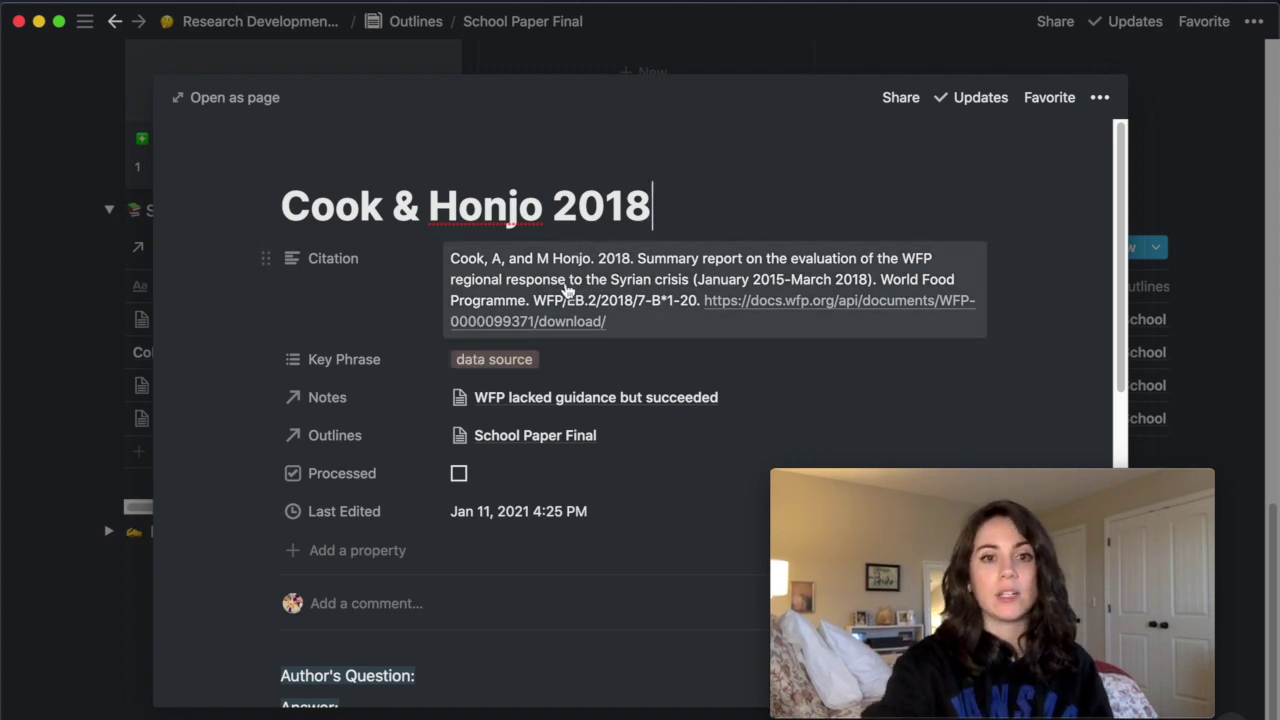
{"action": "left_click", "coordinate": [563, 361]}
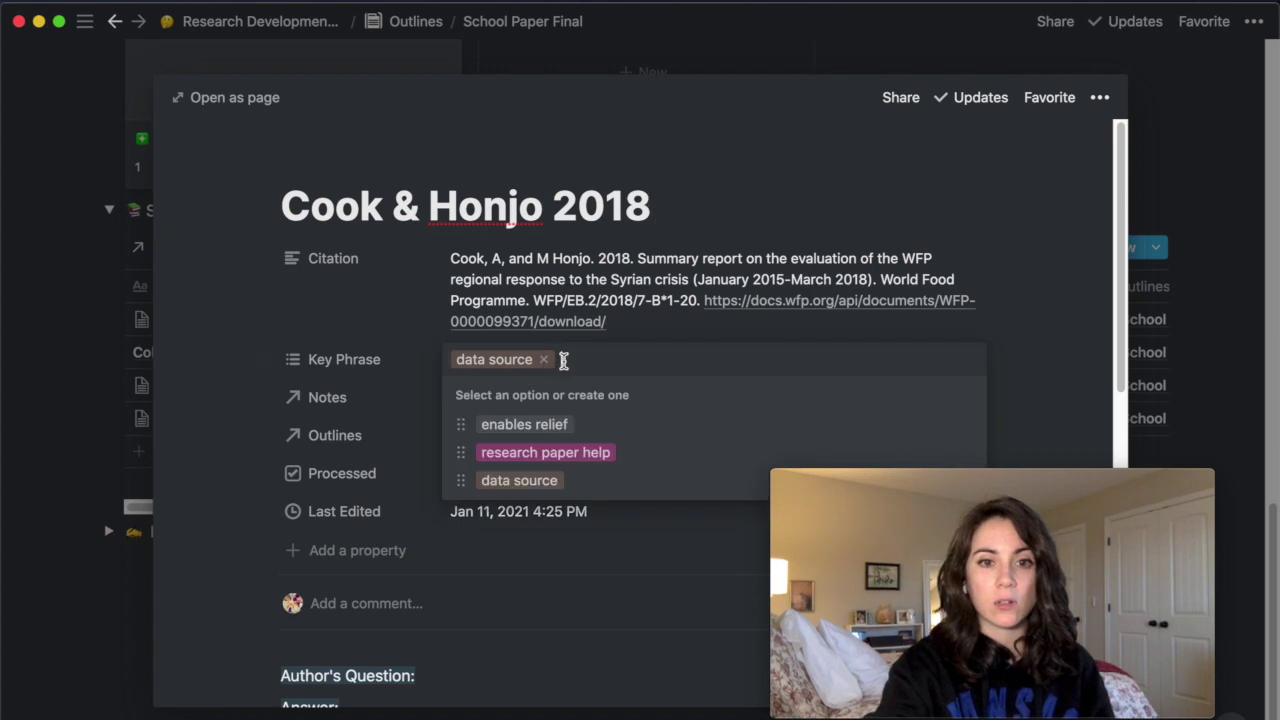
{"action": "left_click", "coordinate": [412, 361]}
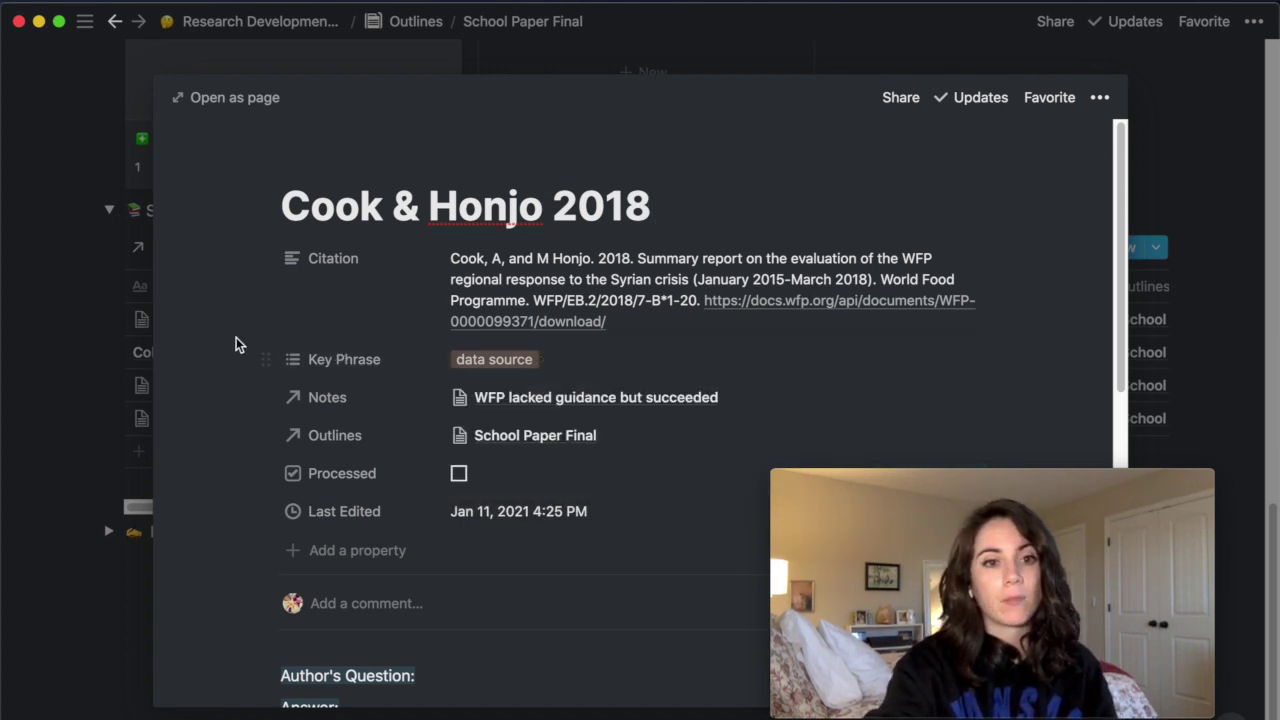
Read through the 2018 WFP source's properties, author and research question prompts, school of thought and related Notes gallery.
{"action": "scroll", "coordinate": [231, 363], "scroll_direction": "down", "scroll_amount": 5}
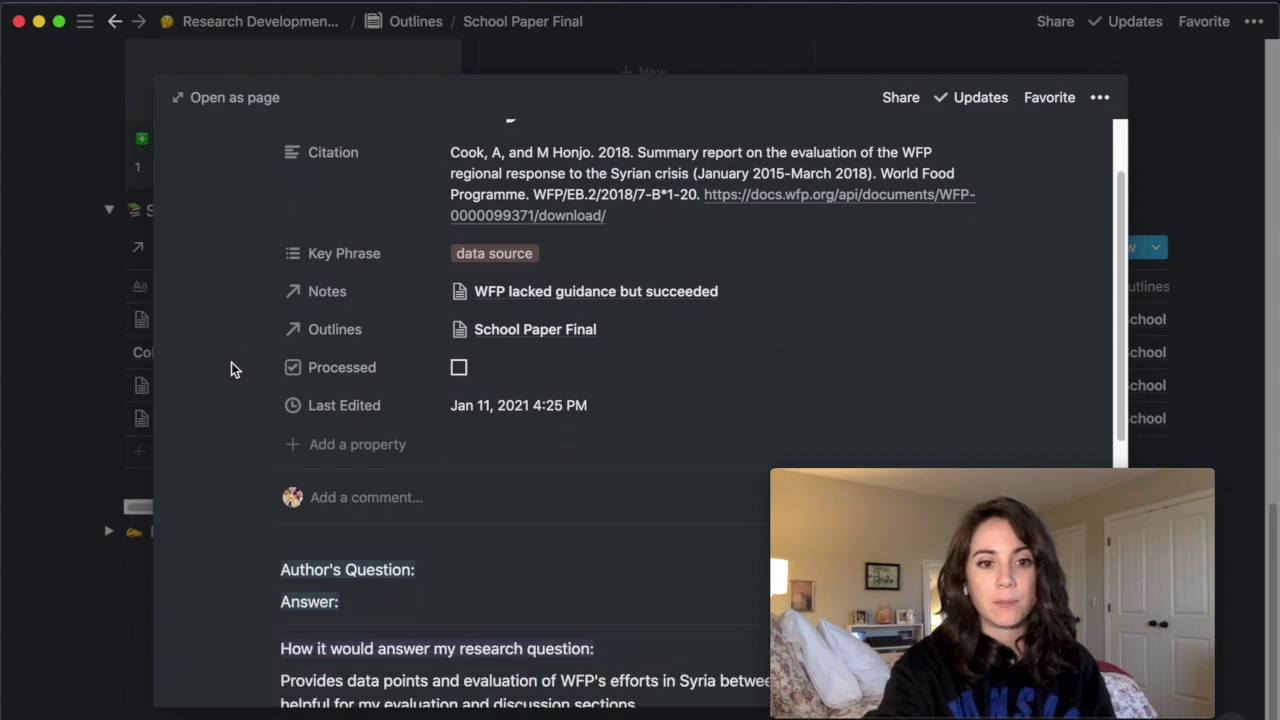
{"action": "scroll", "coordinate": [231, 362], "scroll_direction": "down", "scroll_amount": 3}
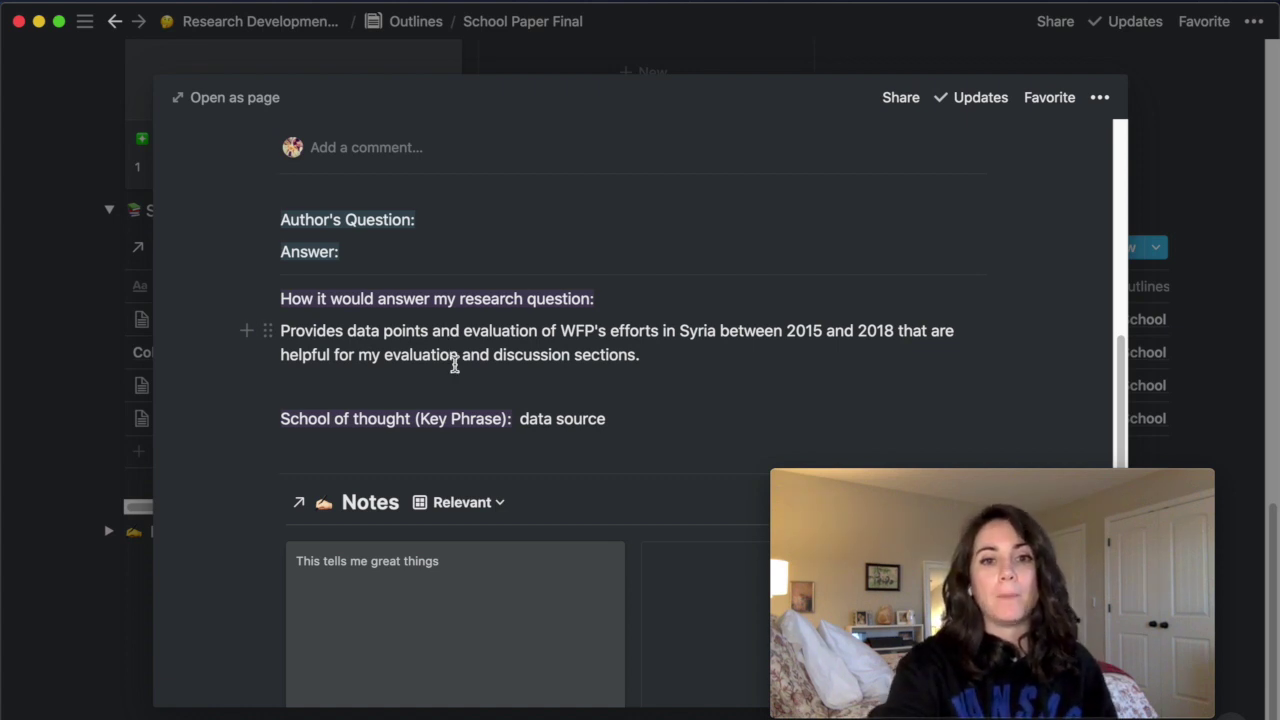
{"action": "scroll", "coordinate": [454, 363], "scroll_direction": "down", "scroll_amount": 2}
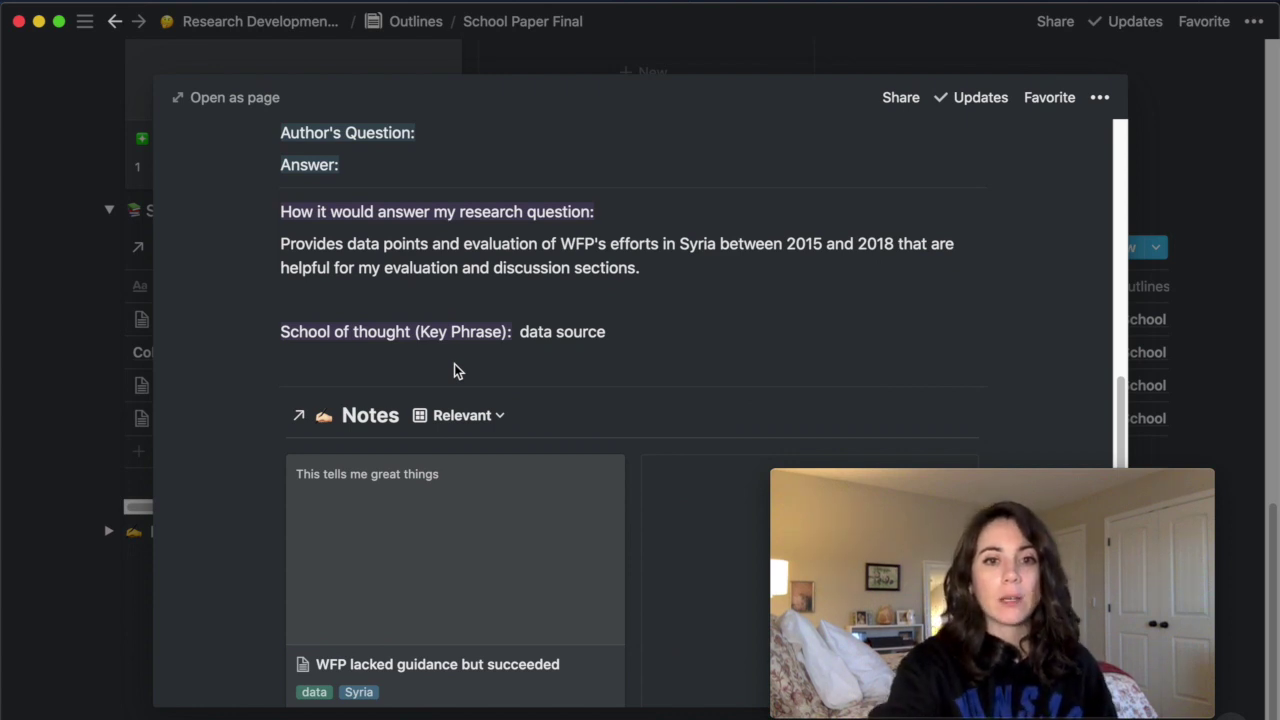
{"action": "scroll", "coordinate": [454, 366], "scroll_direction": "down", "scroll_amount": 2}
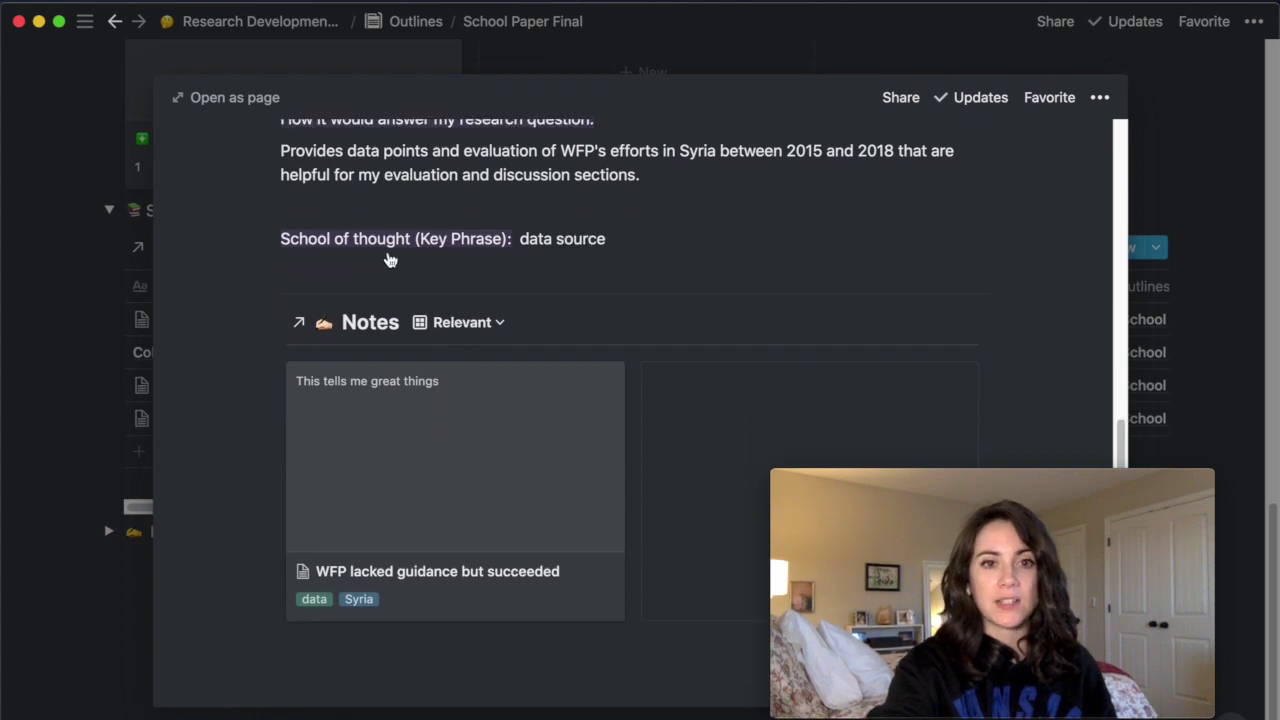
{"action": "scroll", "coordinate": [487, 255], "scroll_direction": "down", "scroll_amount": 1}
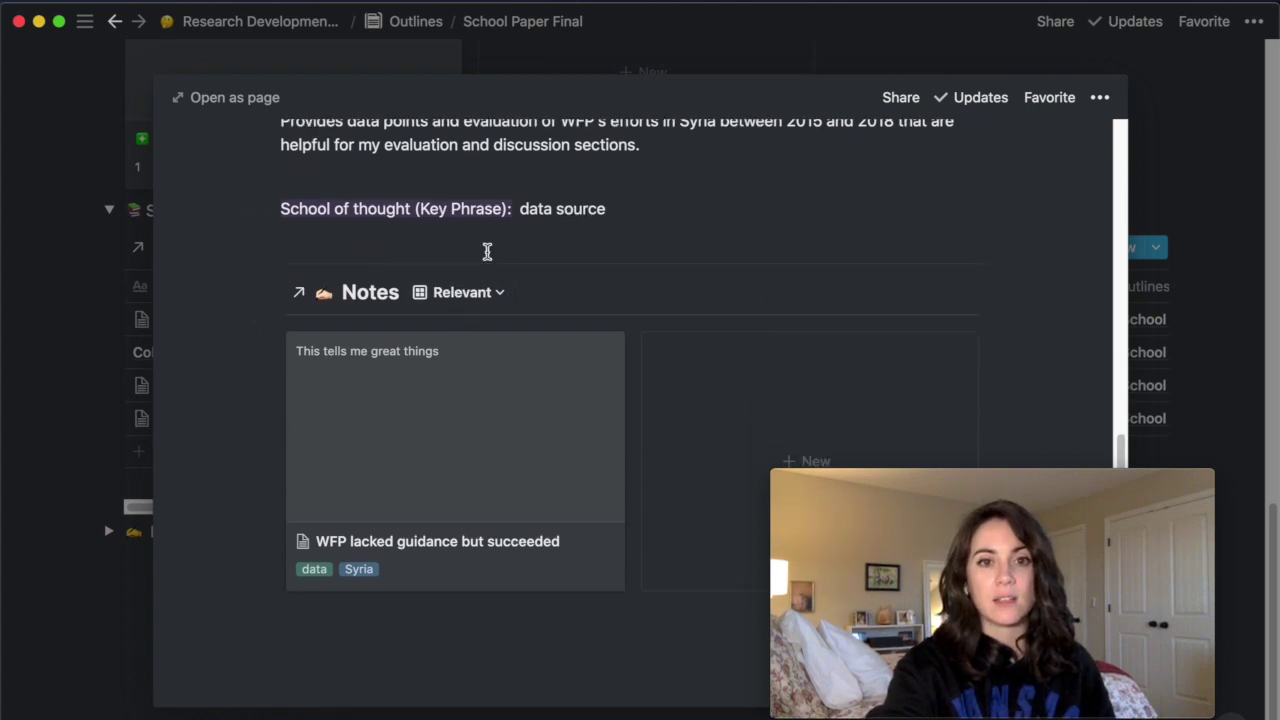
{"action": "scroll", "coordinate": [487, 255], "scroll_direction": "up", "scroll_amount": 10}
{"action": "scroll", "coordinate": [487, 253], "scroll_direction": "up", "scroll_amount": 4}
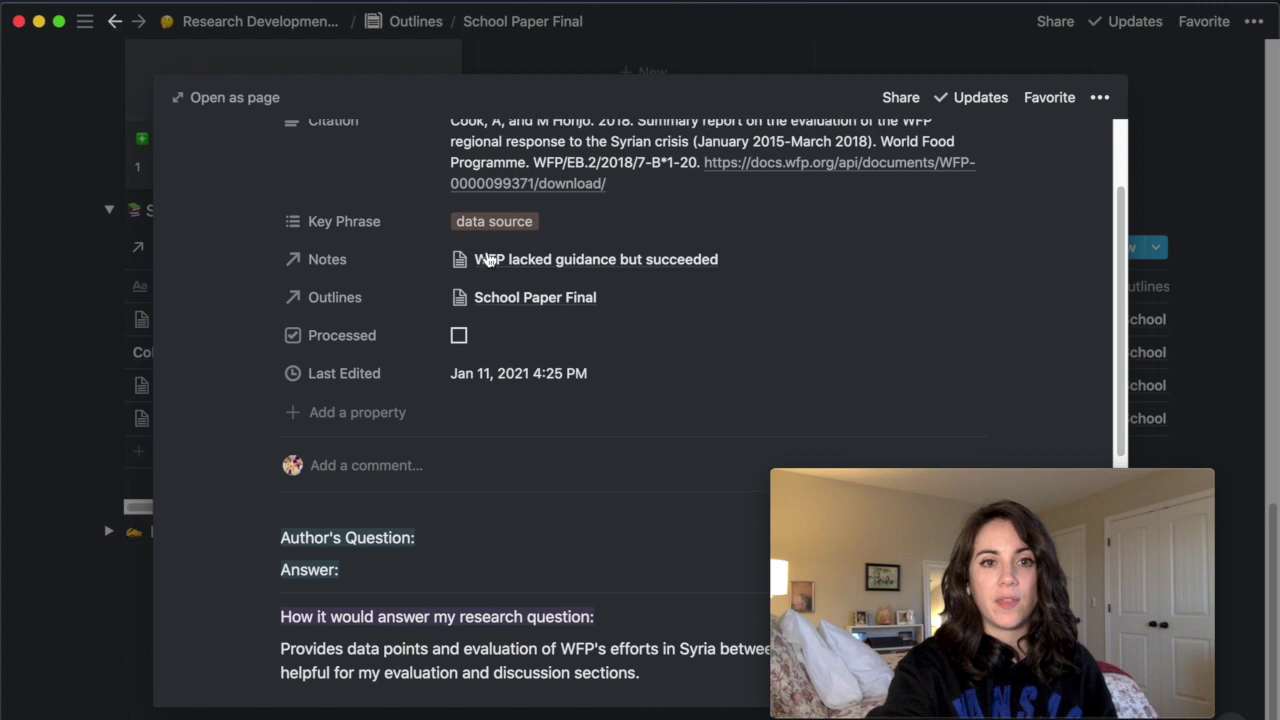
{"action": "scroll", "coordinate": [344, 260], "scroll_direction": "down", "scroll_amount": 11}
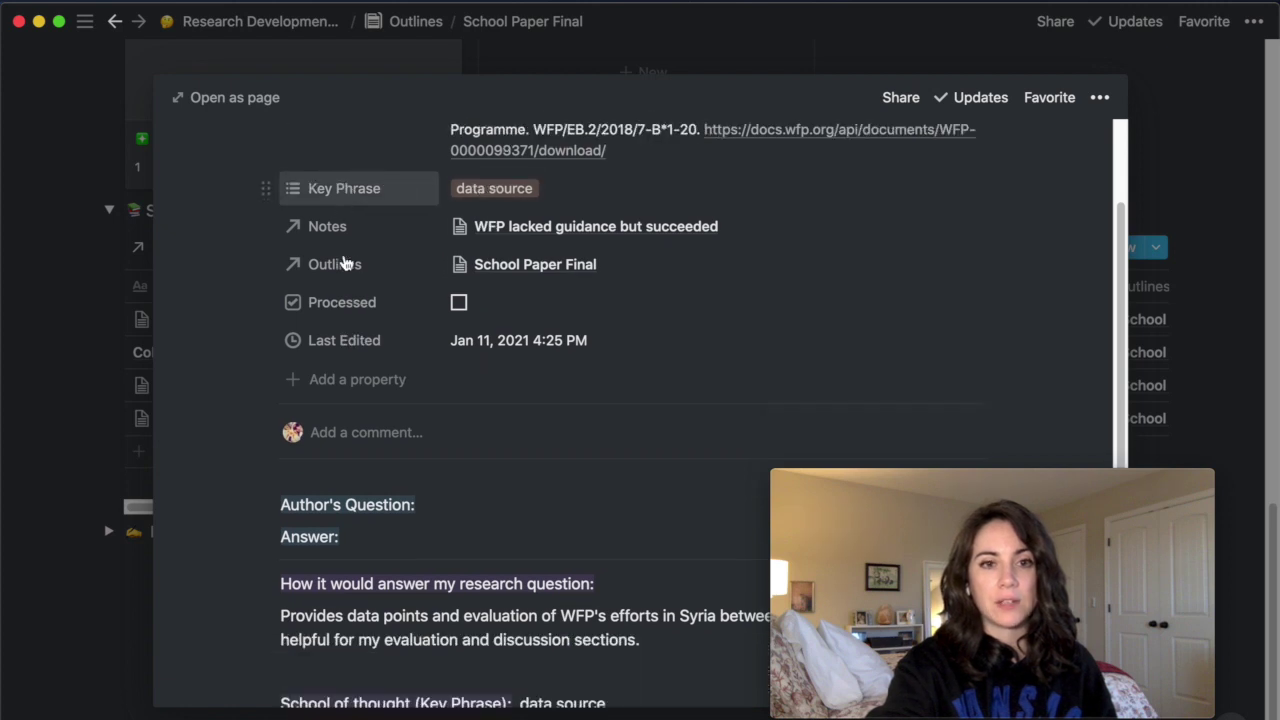
{"action": "scroll", "coordinate": [344, 260], "scroll_direction": "down", "scroll_amount": 3}
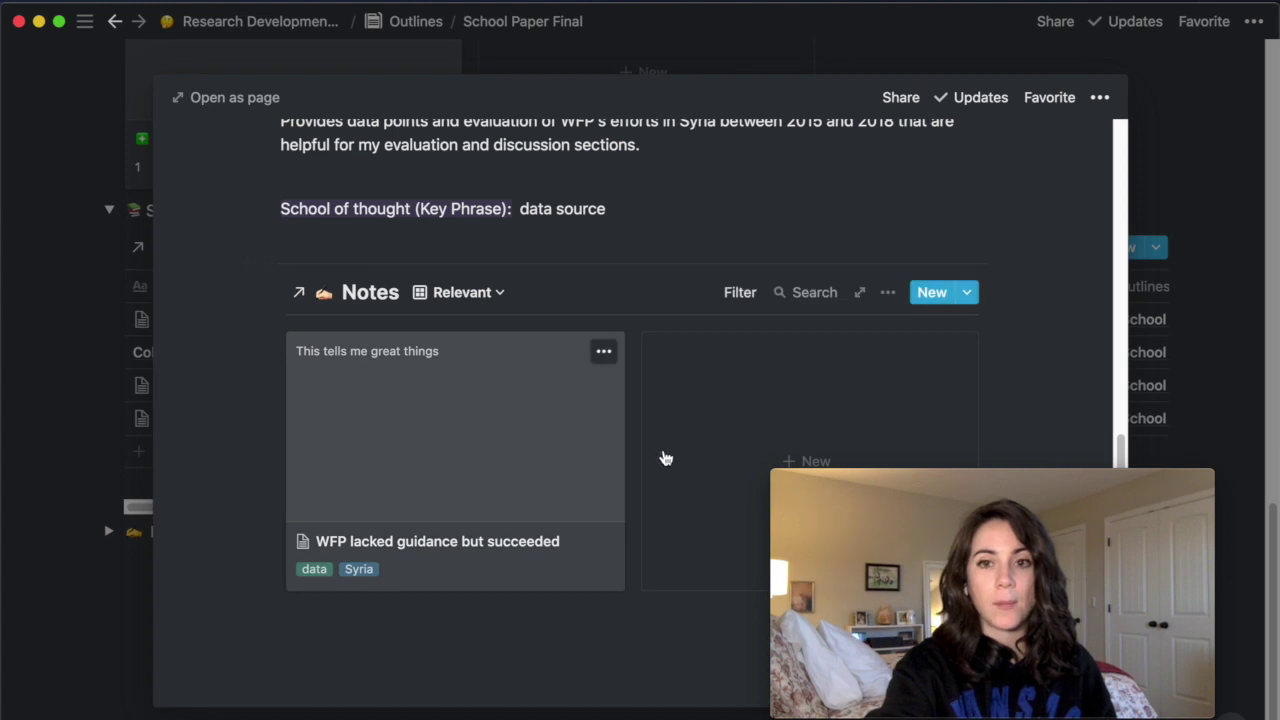
Open the note "WFP lacked guidance but succeeded" and examine its body text, Topic options and linked source, sections and outline.
{"action": "left_click", "coordinate": [404, 473]}
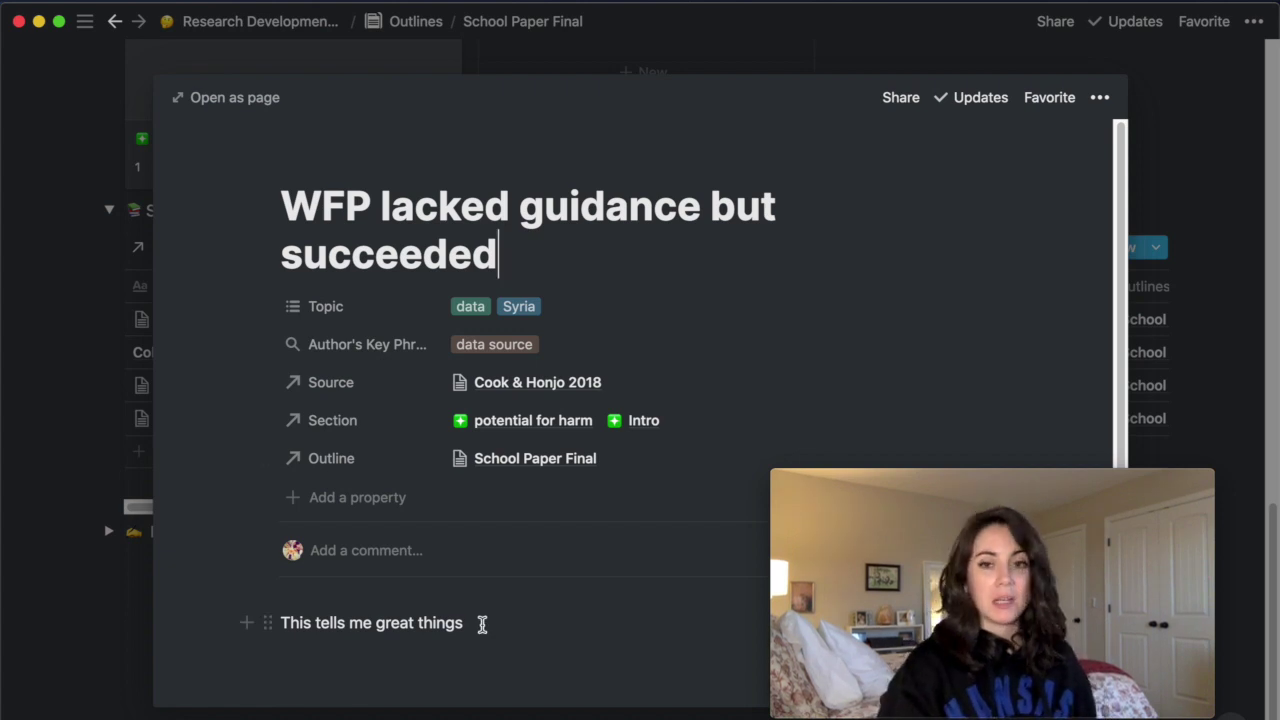
{"action": "left_click_drag", "start_coordinate": [484, 622], "coordinate": [277, 610]}
{"action": "left_click", "coordinate": [586, 654]}
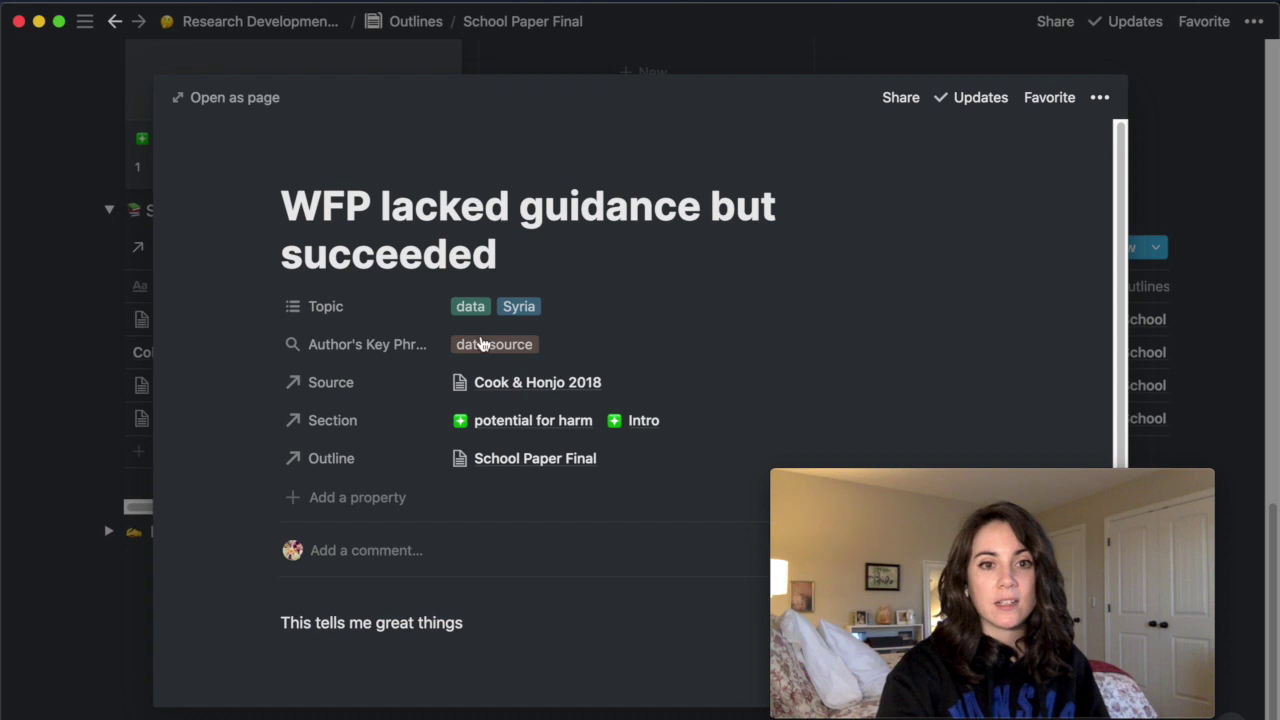
{"action": "left_click", "coordinate": [581, 310]}
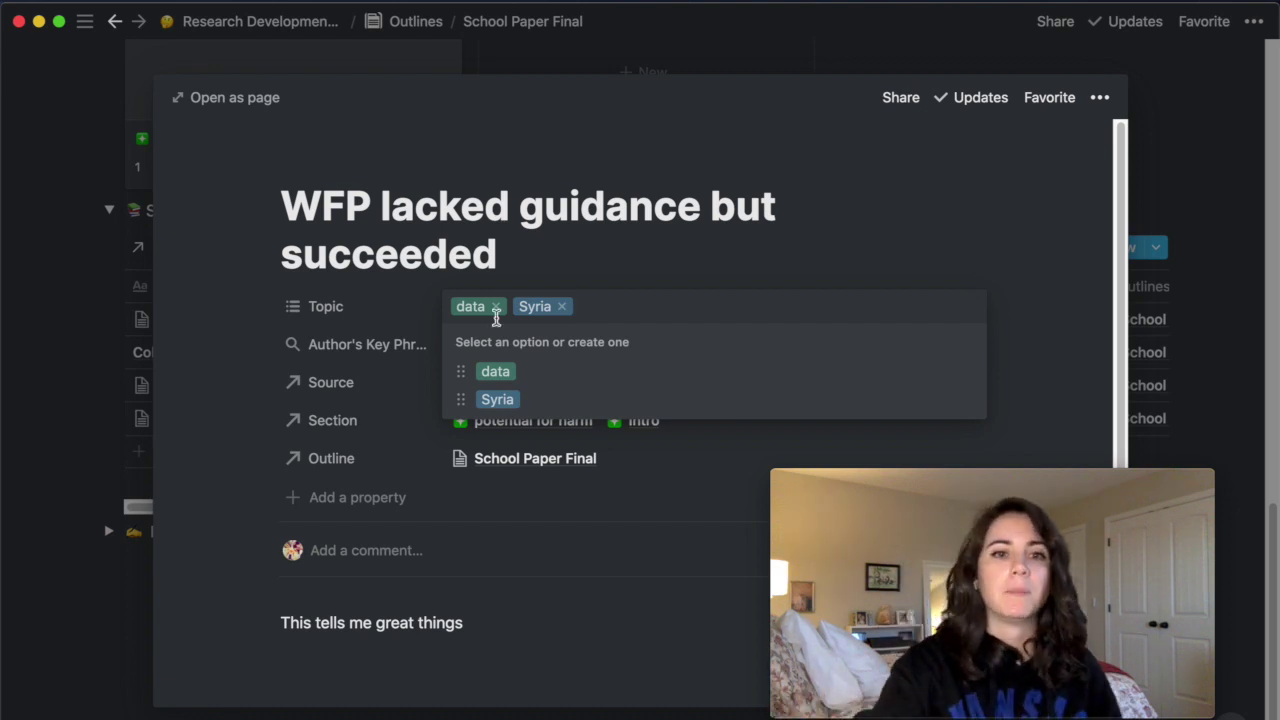
{"action": "left_click", "coordinate": [267, 357]}
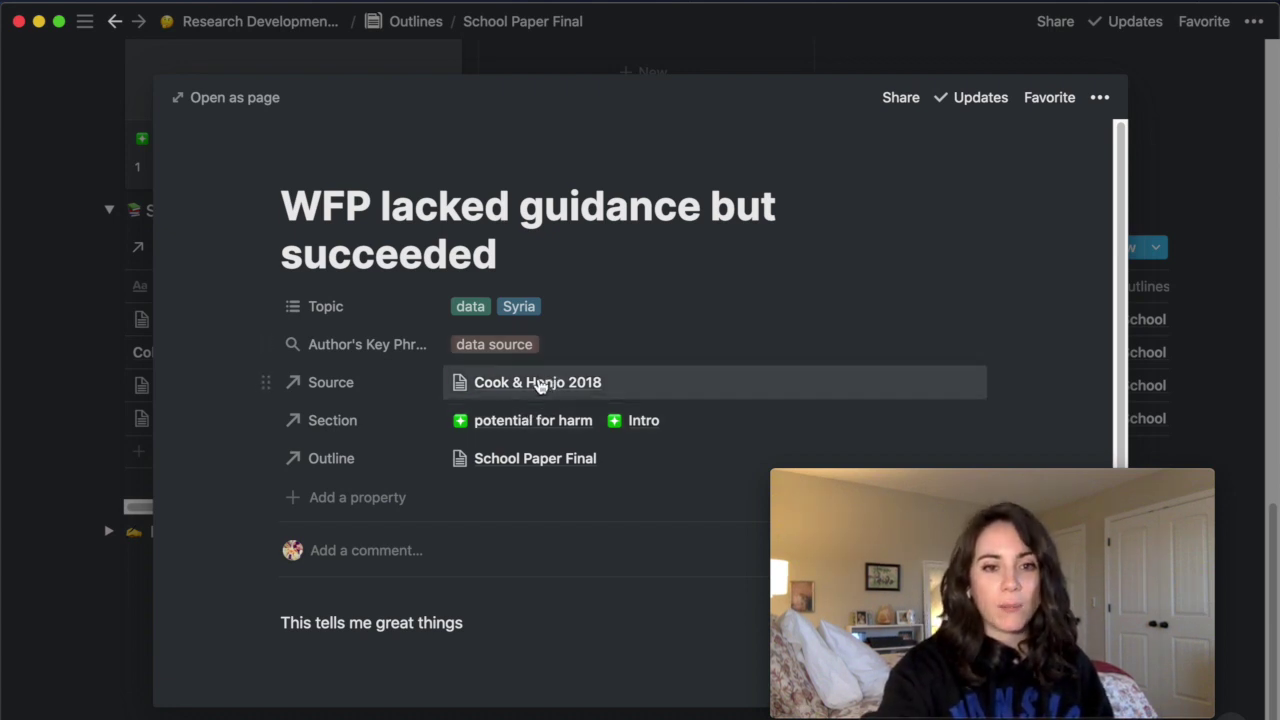
{"action": "left_click", "coordinate": [726, 434]}
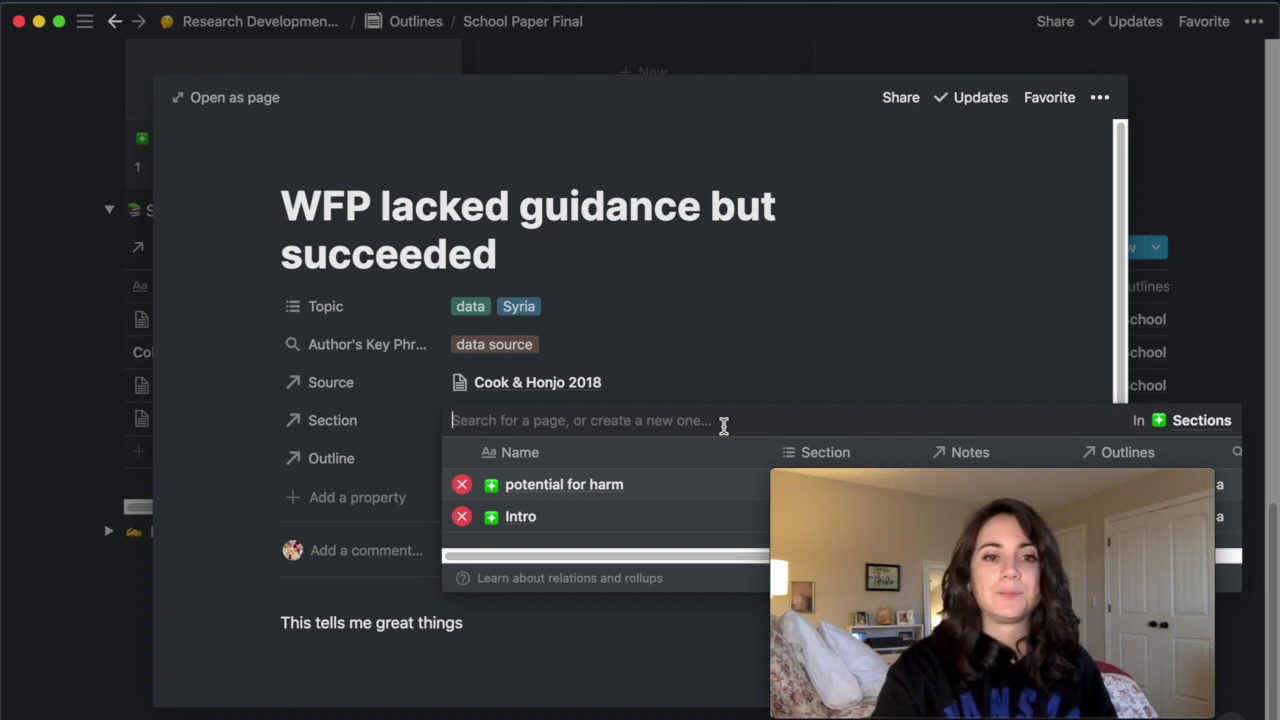
{"action": "left_click", "coordinate": [222, 426]}
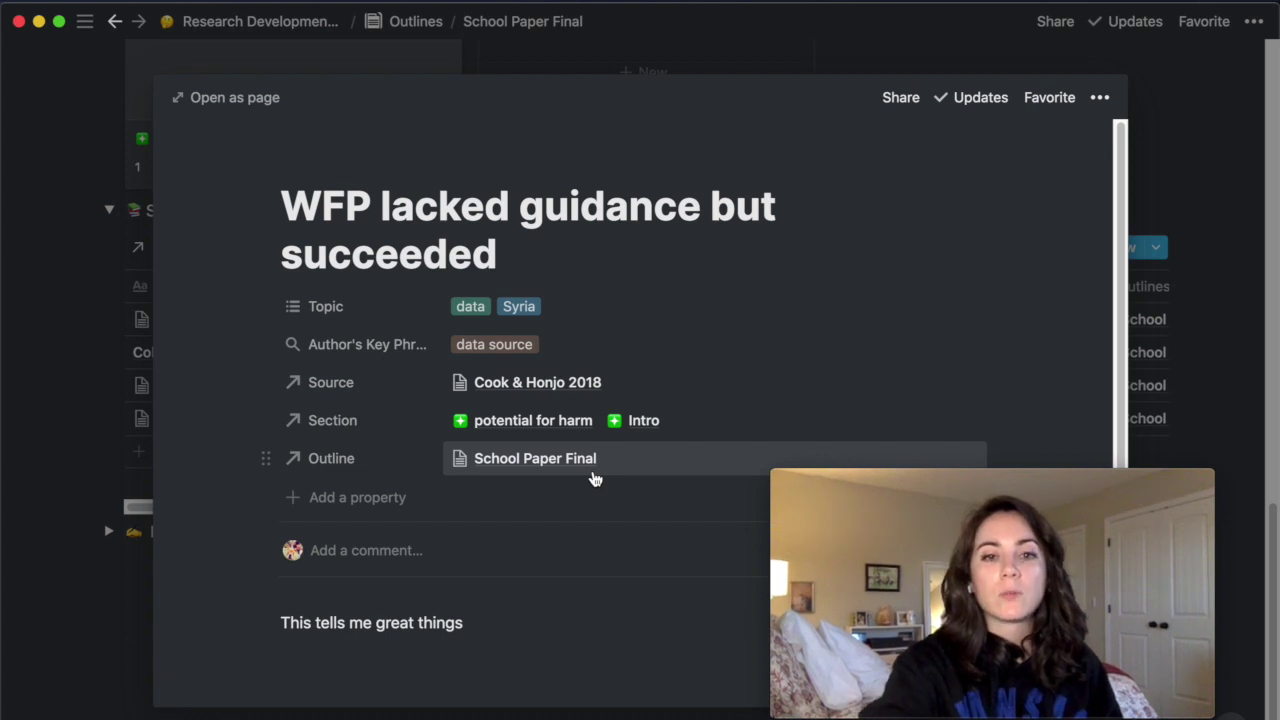
Return to the 2018 WFP source, review its related Notes gallery and close the source preview.
{"action": "left_click", "coordinate": [592, 472]}
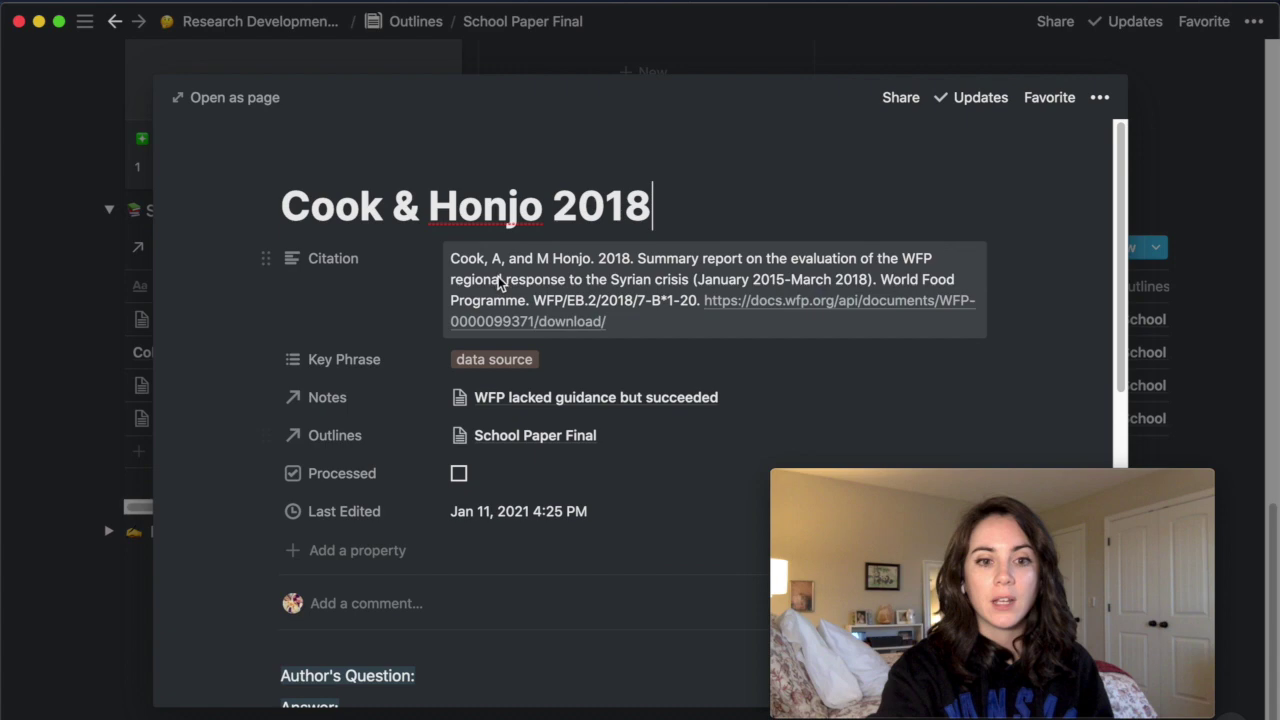
{"action": "scroll", "coordinate": [498, 283], "scroll_direction": "down", "scroll_amount": 8}
{"action": "scroll", "coordinate": [498, 280], "scroll_direction": "down", "scroll_amount": 1}
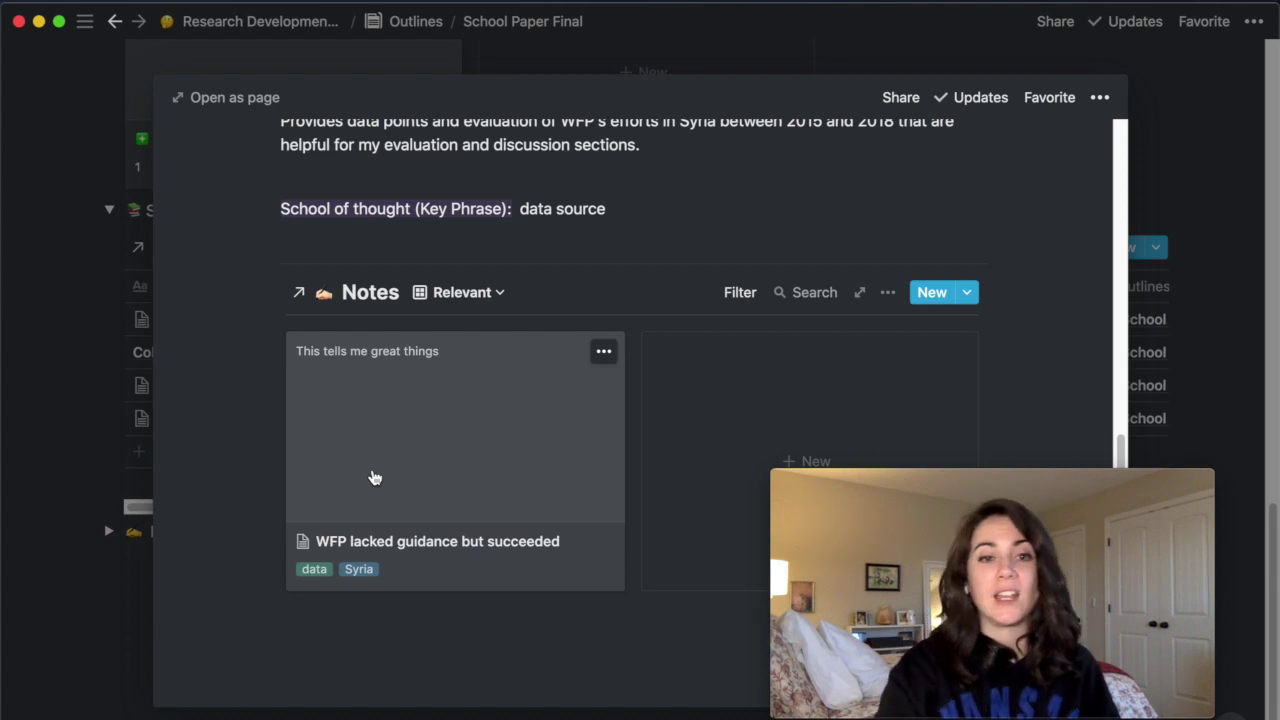
{"action": "left_click", "coordinate": [64, 405]}
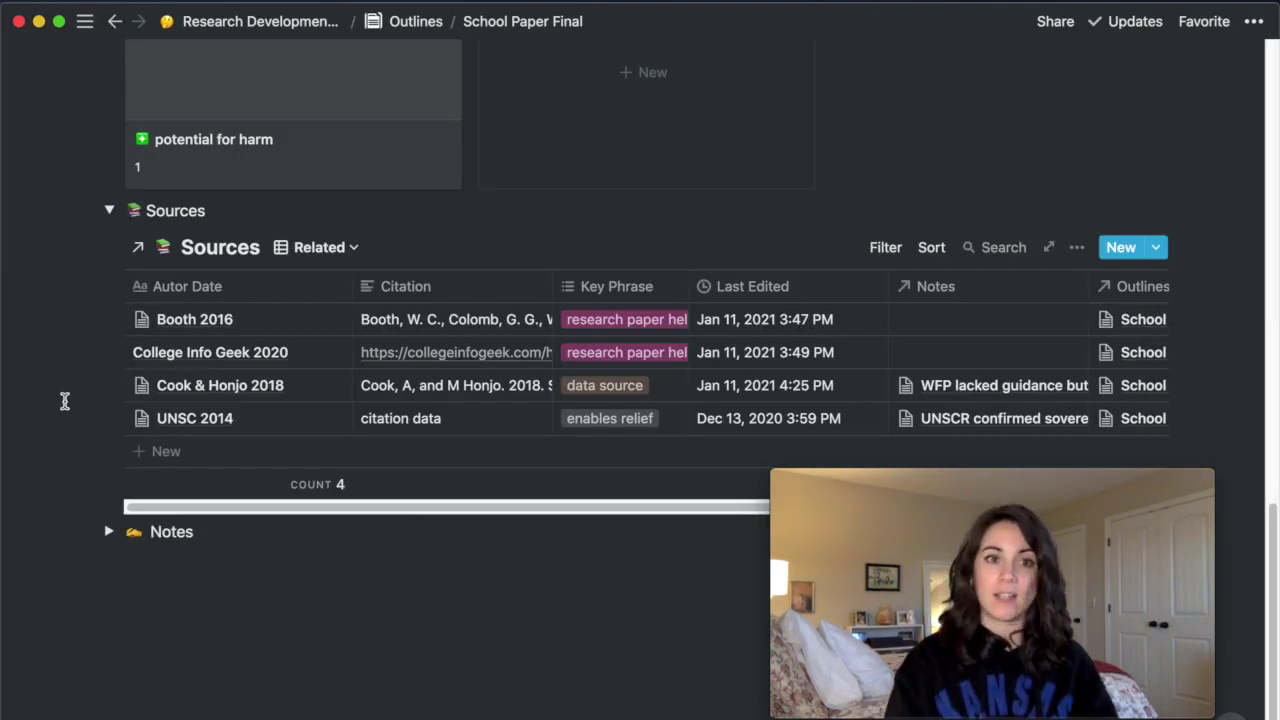
Open the Intro section from the outline's Sections gallery, check its linked notes and # of Notes property, and close it.
{"action": "scroll", "coordinate": [187, 318], "scroll_direction": "up", "scroll_amount": 2}
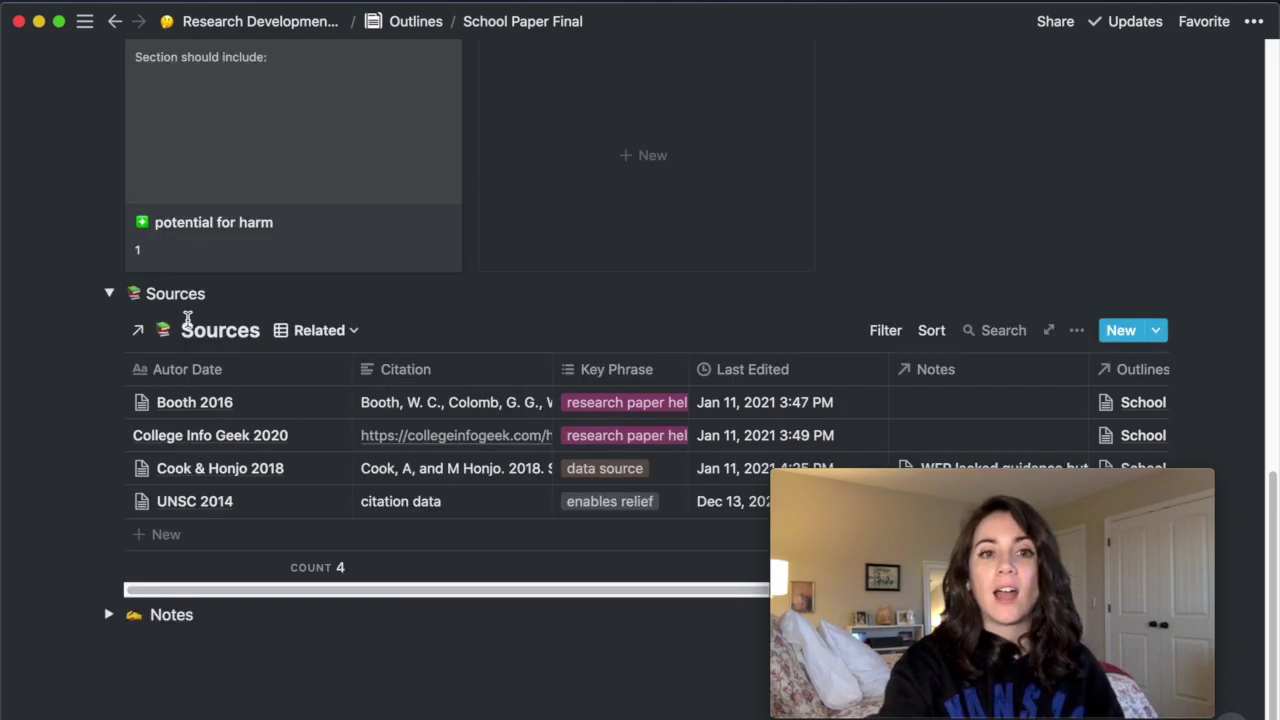
{"action": "scroll", "coordinate": [187, 318], "scroll_direction": "down", "scroll_amount": 2}
{"action": "scroll", "coordinate": [187, 322], "scroll_direction": "up", "scroll_amount": 10}
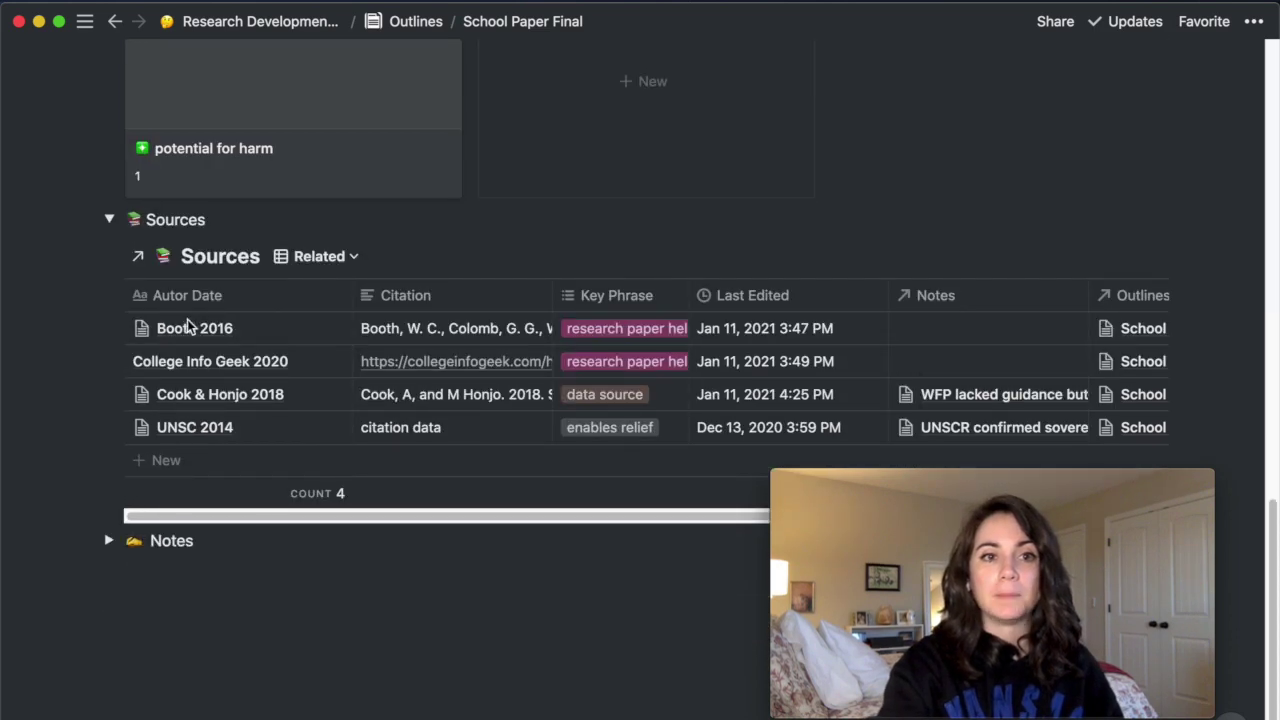
{"action": "scroll", "coordinate": [187, 326], "scroll_direction": "up", "scroll_amount": 2}
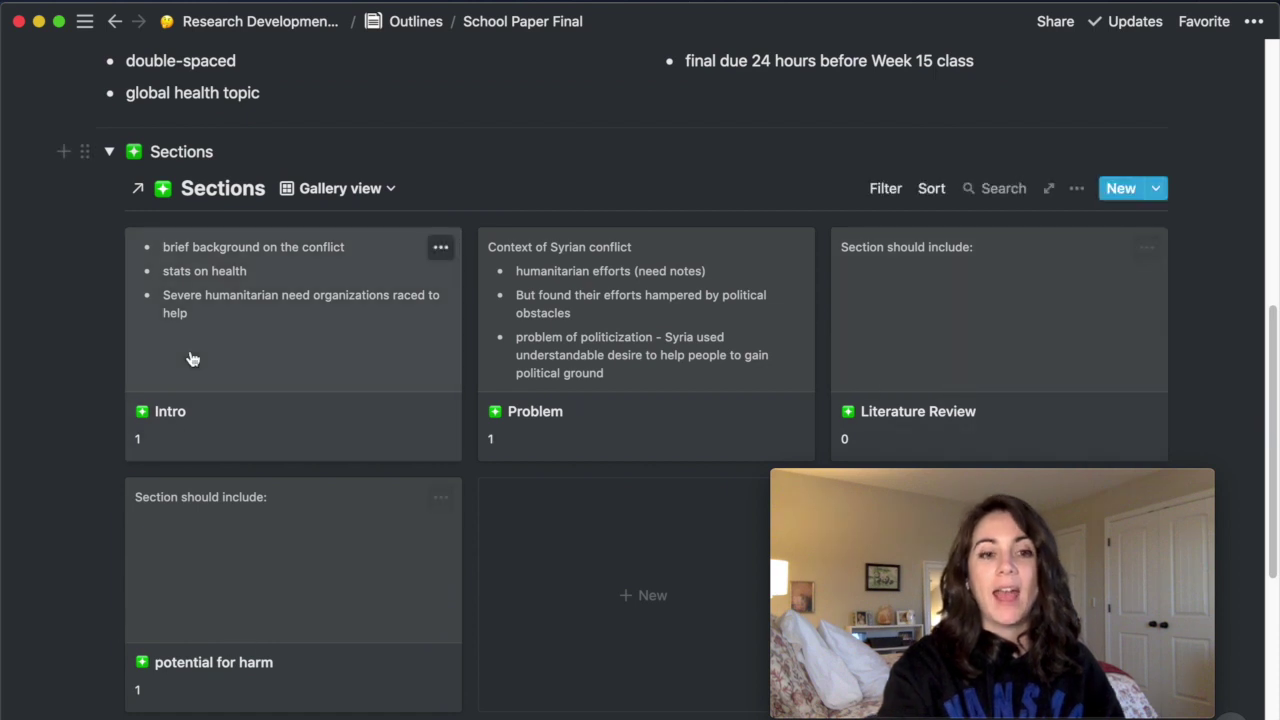
{"action": "left_click", "coordinate": [375, 338]}
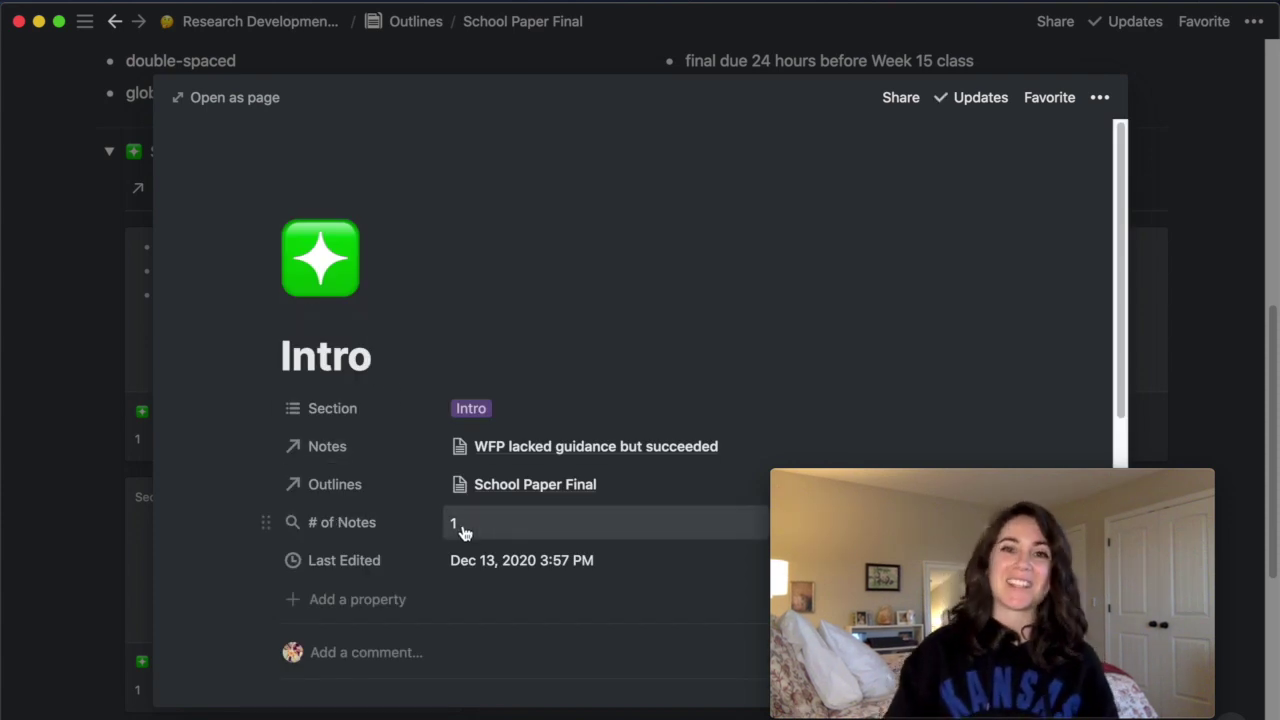
{"action": "left_click", "coordinate": [119, 419]}
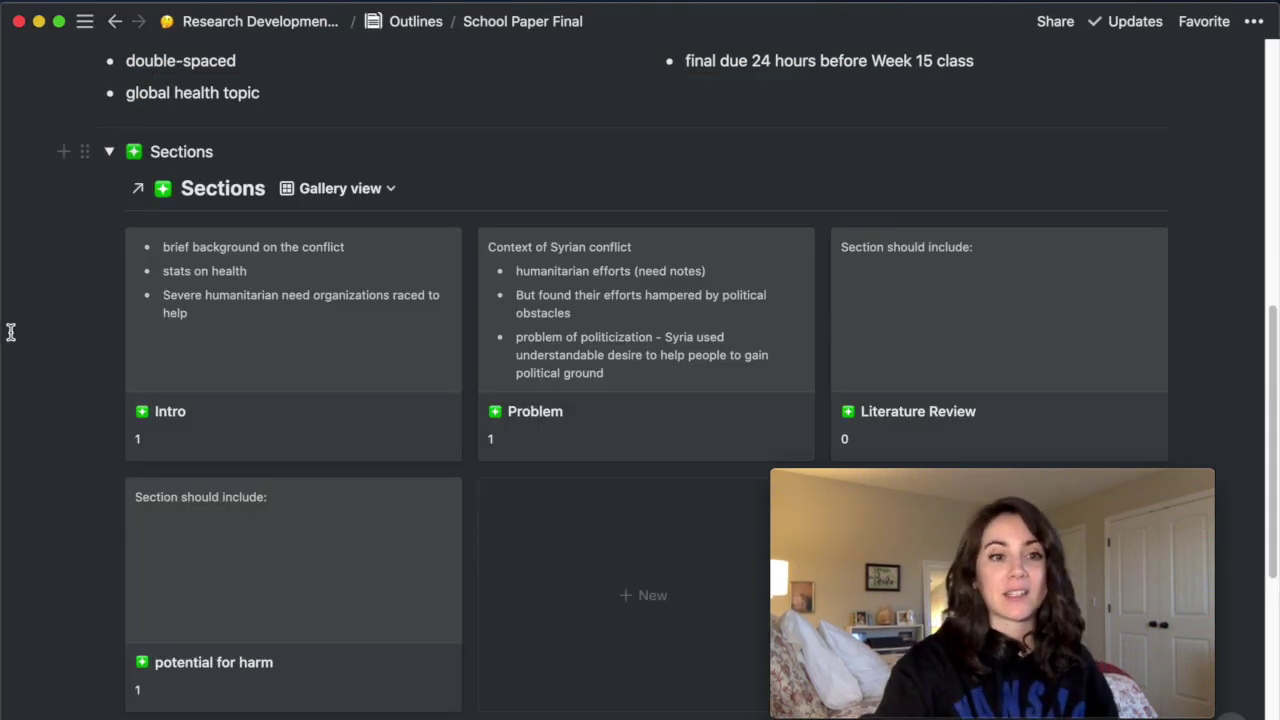
Open the favorited outline "Do no harm: evaluating the health effects of trading sovereignty recognition for humanitarian aid access in Syria".
{"action": "mouse_move", "coordinate": [17, 333]}
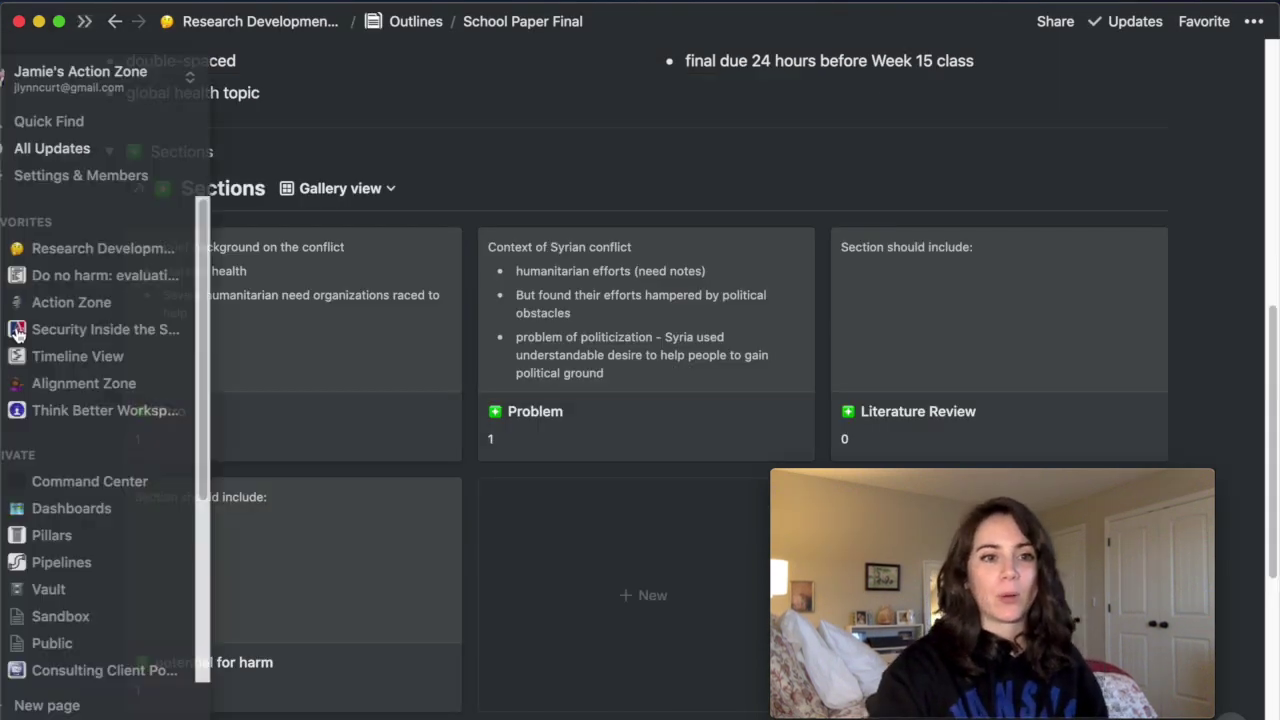
{"action": "left_click", "coordinate": [83, 281]}
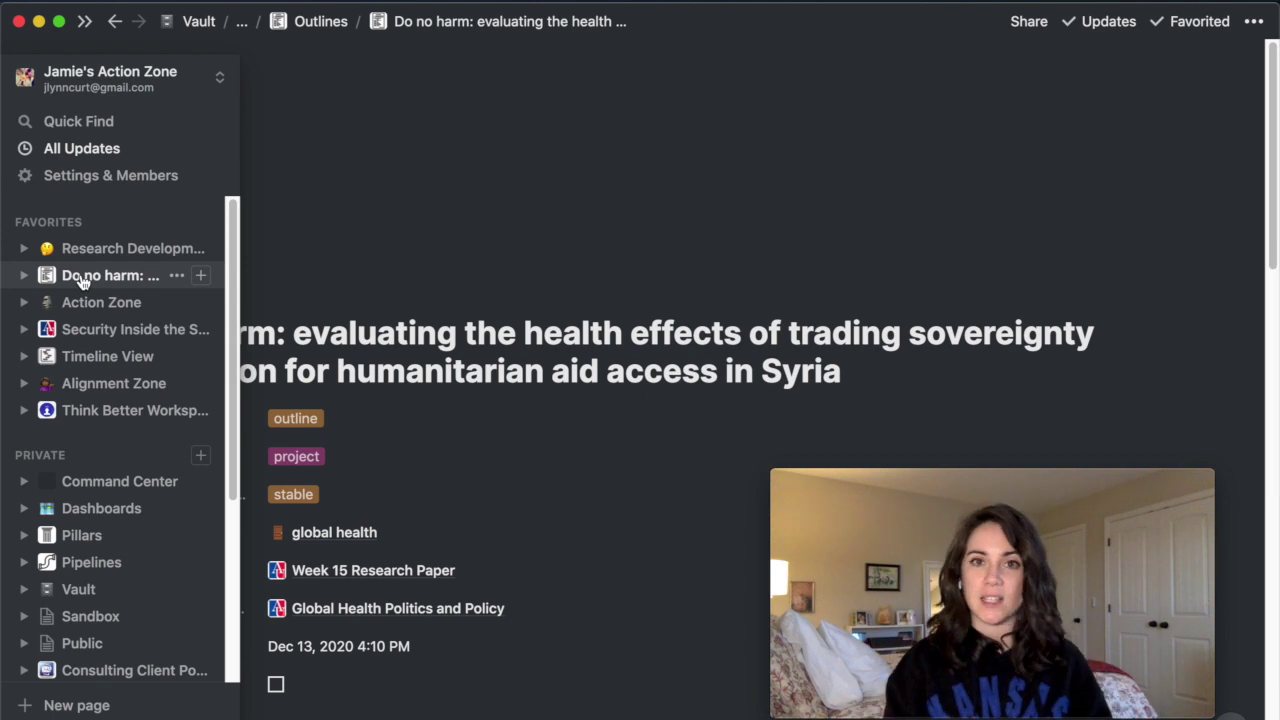
{"action": "left_click", "coordinate": [441, 379]}
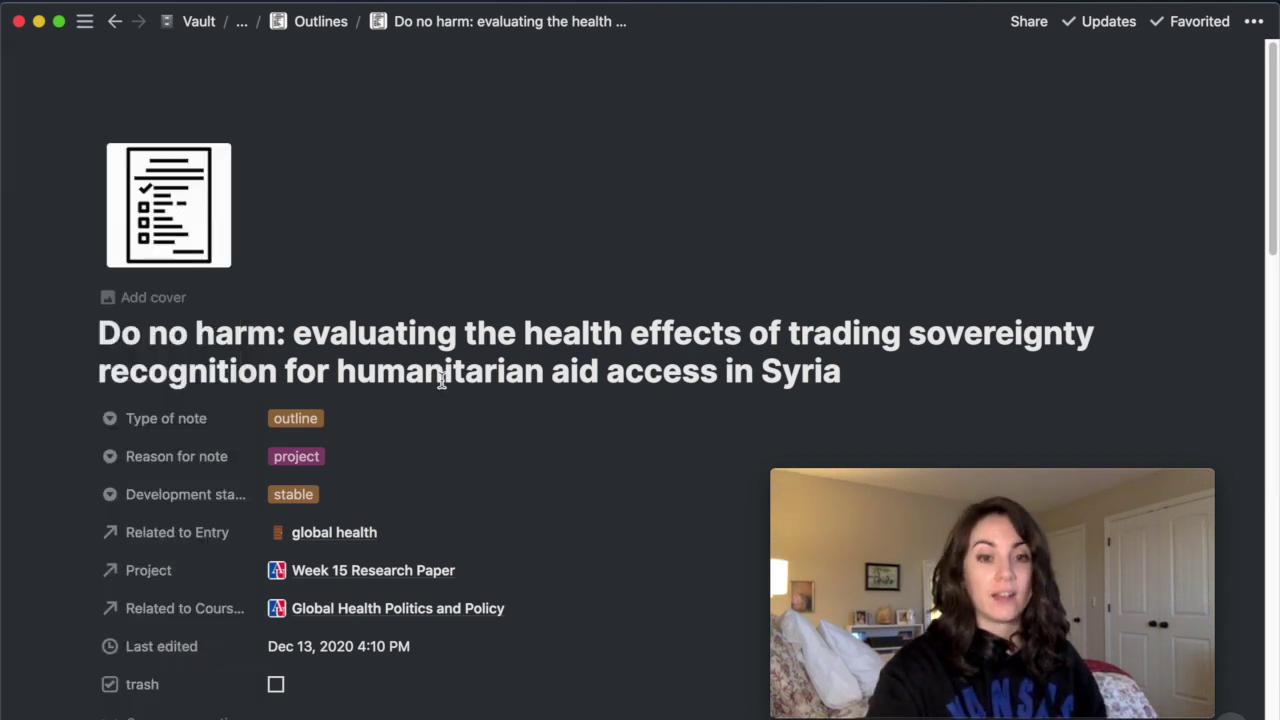
Look through the Do no harm outline's properties and its Research Outline Sections gallery, comparing the note counts on the section cards.
{"action": "scroll", "coordinate": [441, 379], "scroll_direction": "down", "scroll_amount": 8}
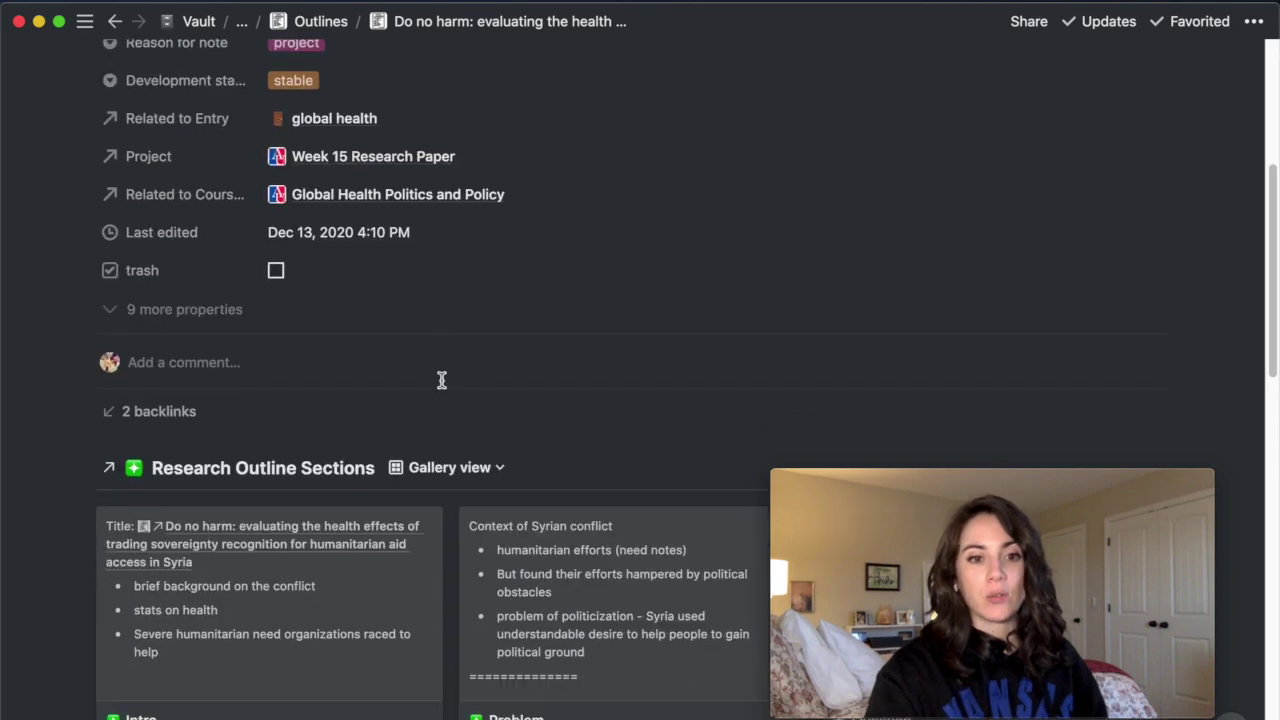
{"action": "scroll", "coordinate": [442, 384], "scroll_direction": "down", "scroll_amount": 10}
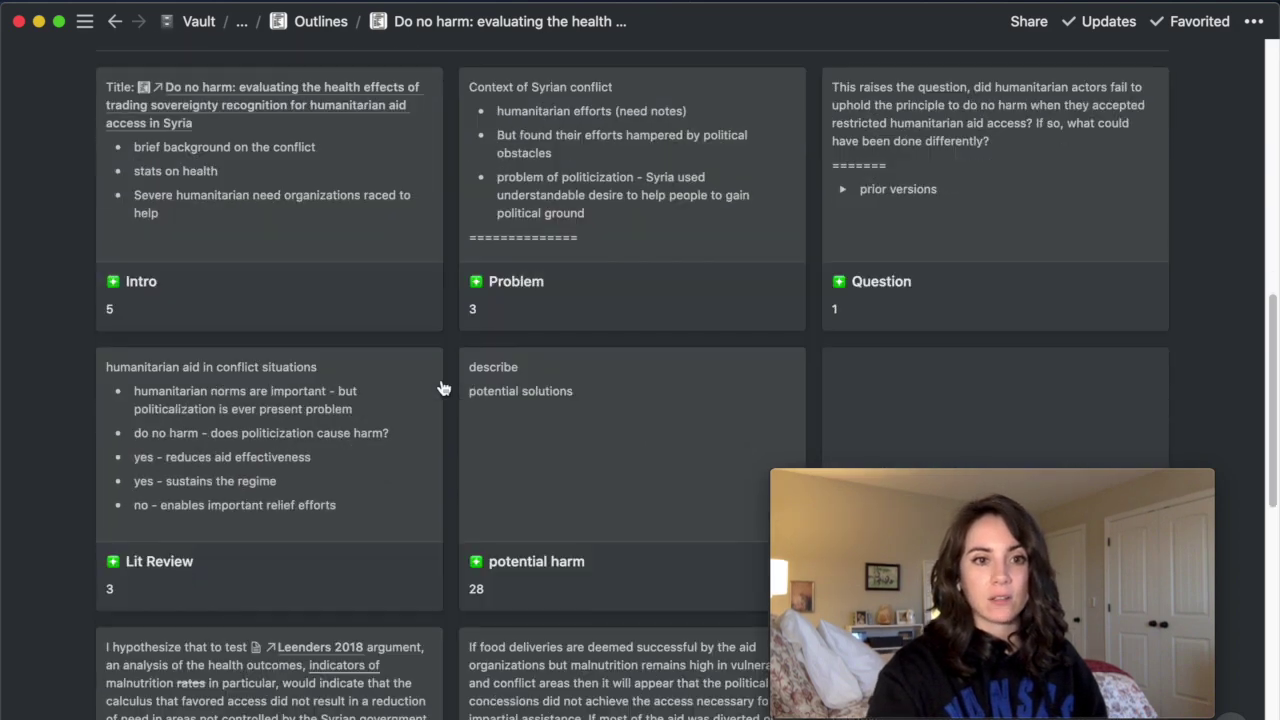
{"action": "scroll", "coordinate": [443, 388], "scroll_direction": "down", "scroll_amount": 1}
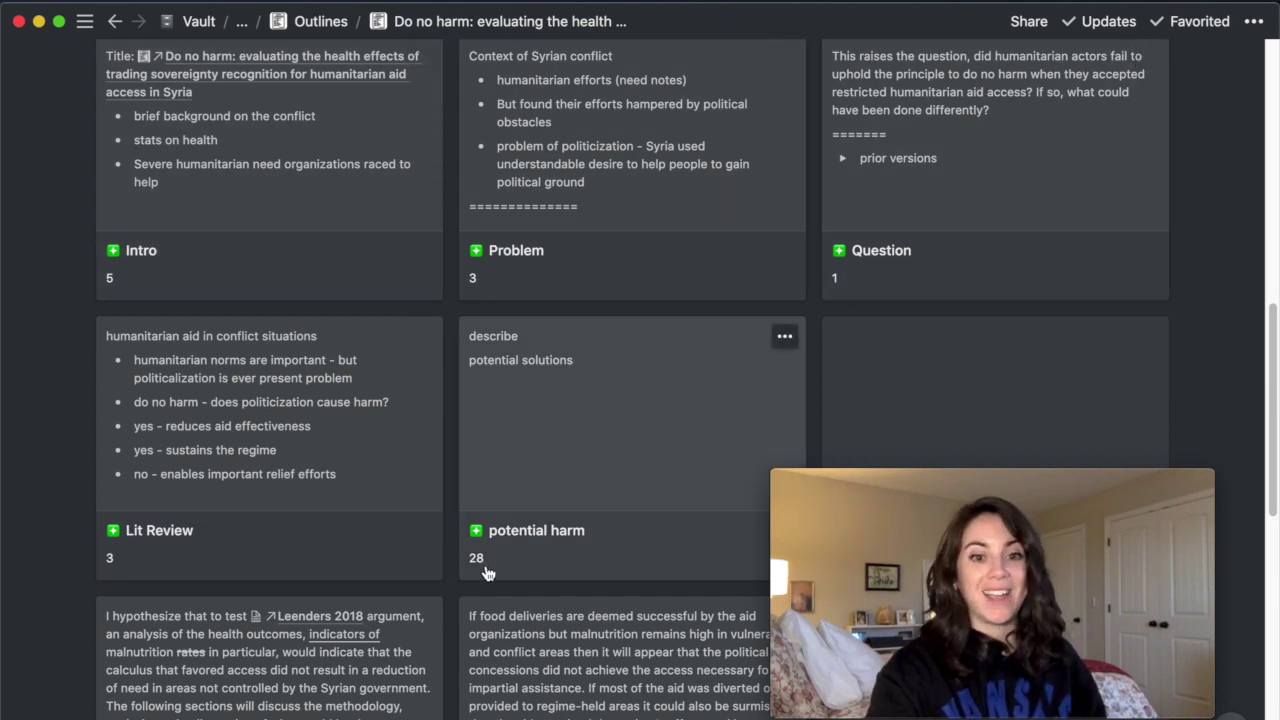
{"action": "scroll", "coordinate": [487, 572], "scroll_direction": "down", "scroll_amount": 5}
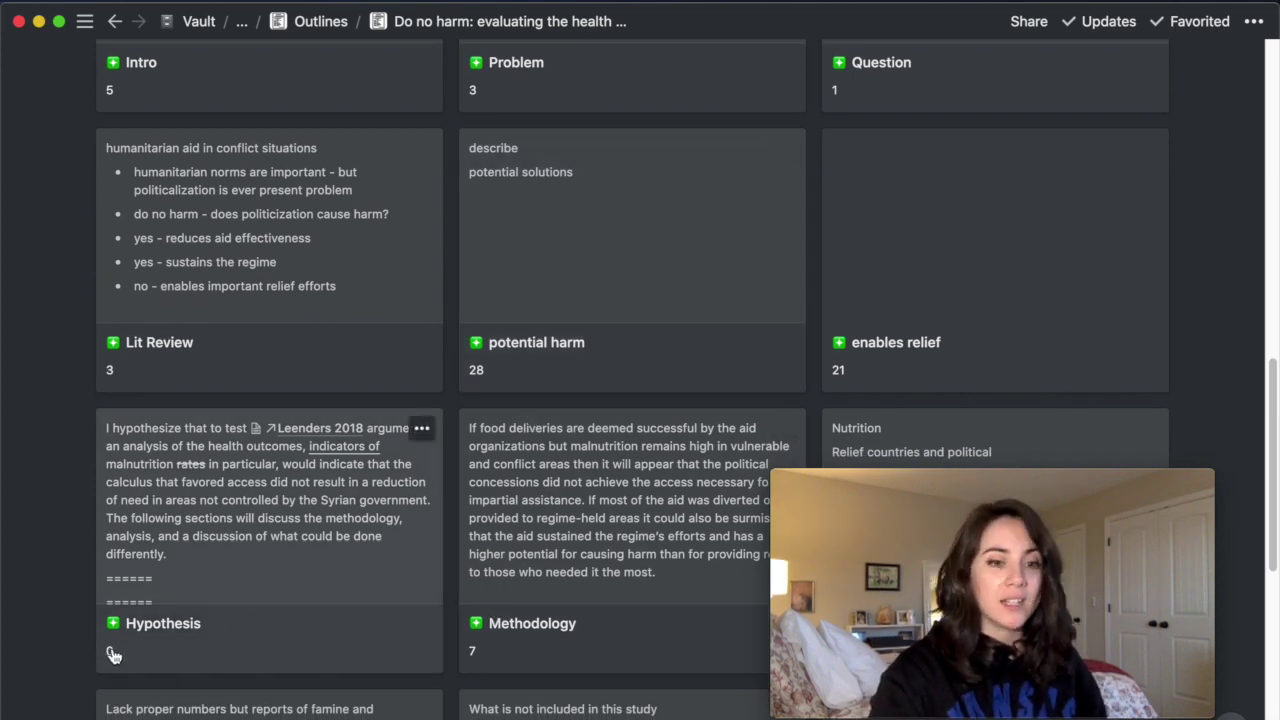
{"action": "scroll", "coordinate": [127, 653], "scroll_direction": "down", "scroll_amount": 5}
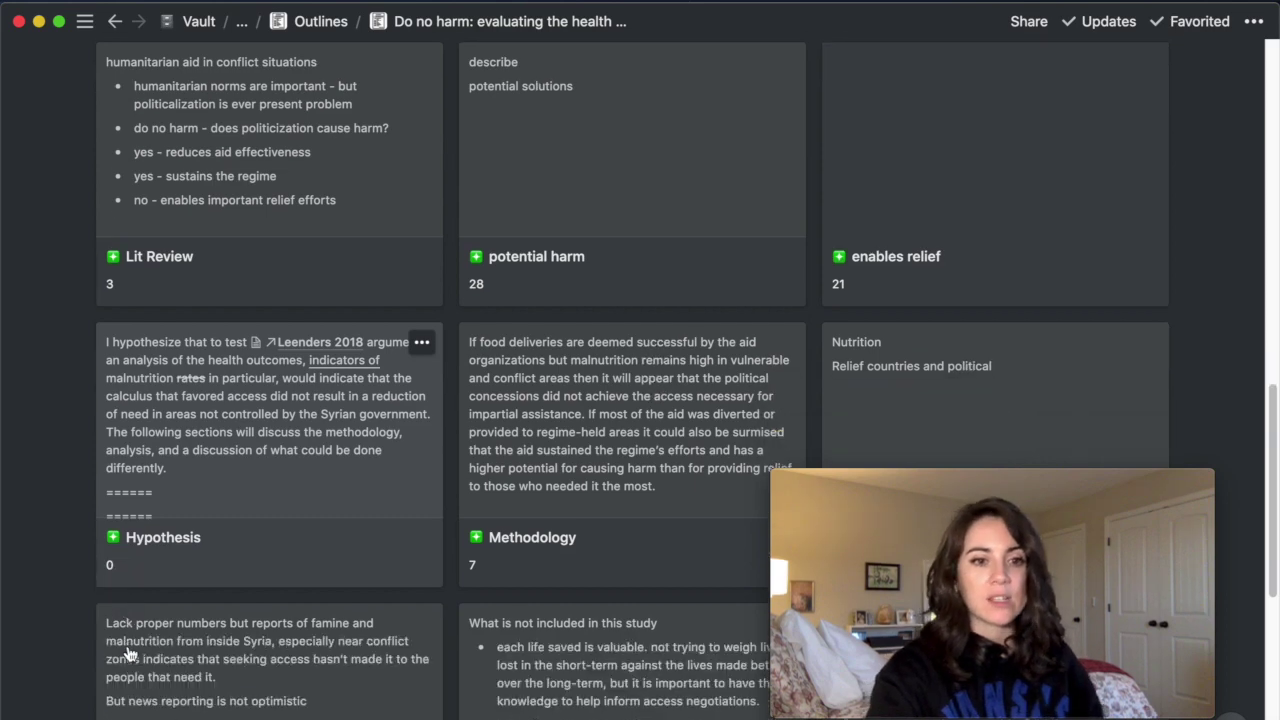
{"action": "scroll", "coordinate": [127, 653], "scroll_direction": "up", "scroll_amount": 3}
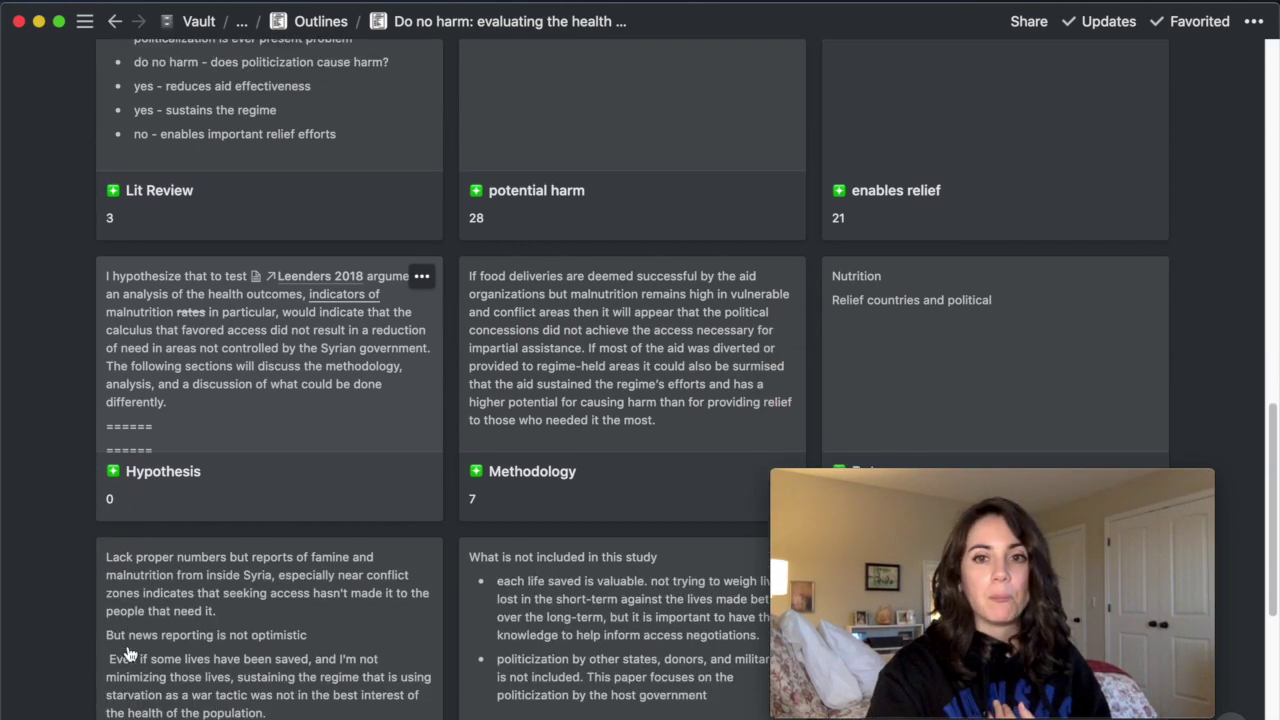
{"action": "scroll", "coordinate": [128, 647], "scroll_direction": "up", "scroll_amount": 10}
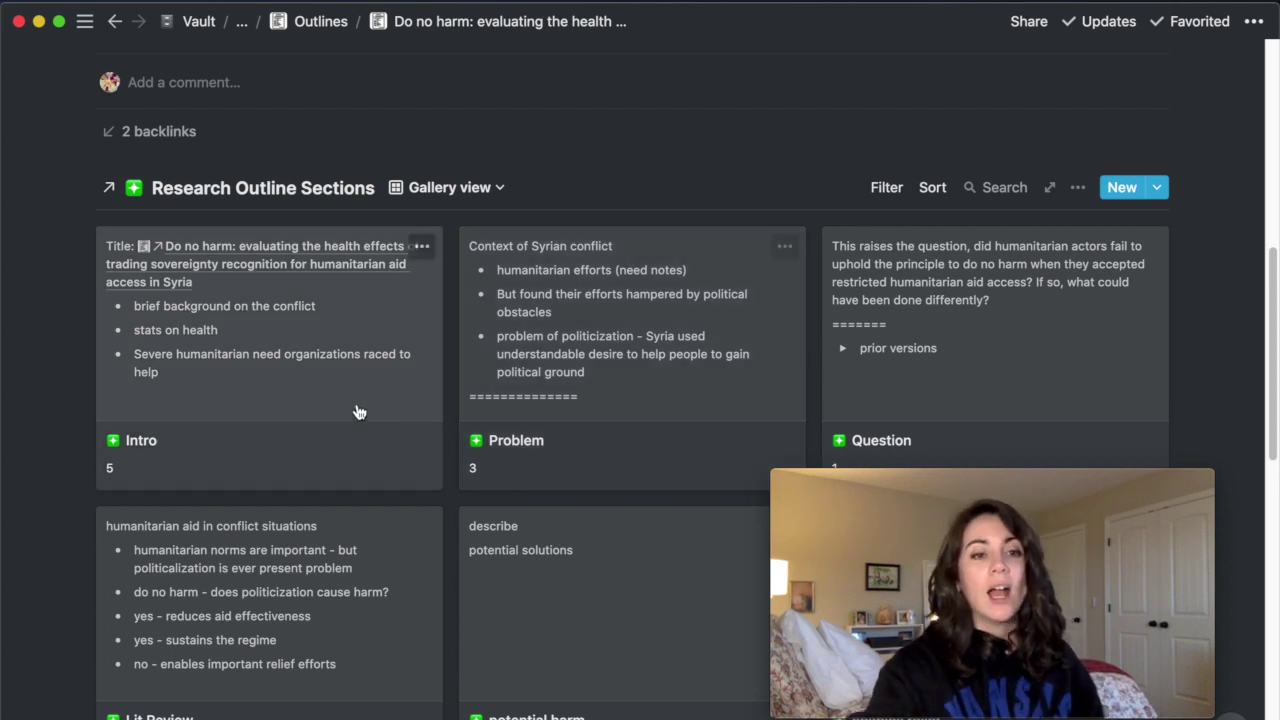
Open the Problem section of the Do no harm outline and review its bullet points and Research Paper Notes gallery.
{"action": "left_click", "coordinate": [590, 378]}
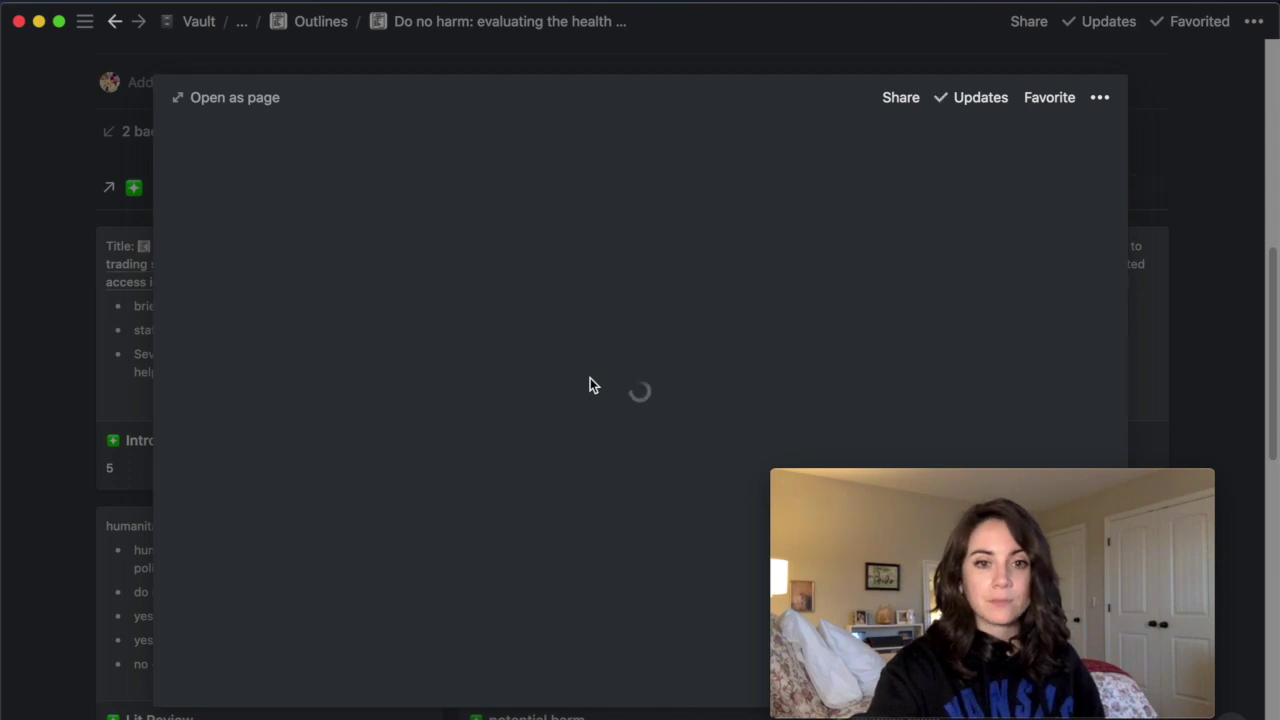
{"action": "scroll", "coordinate": [590, 378], "scroll_direction": "down", "scroll_amount": 5}
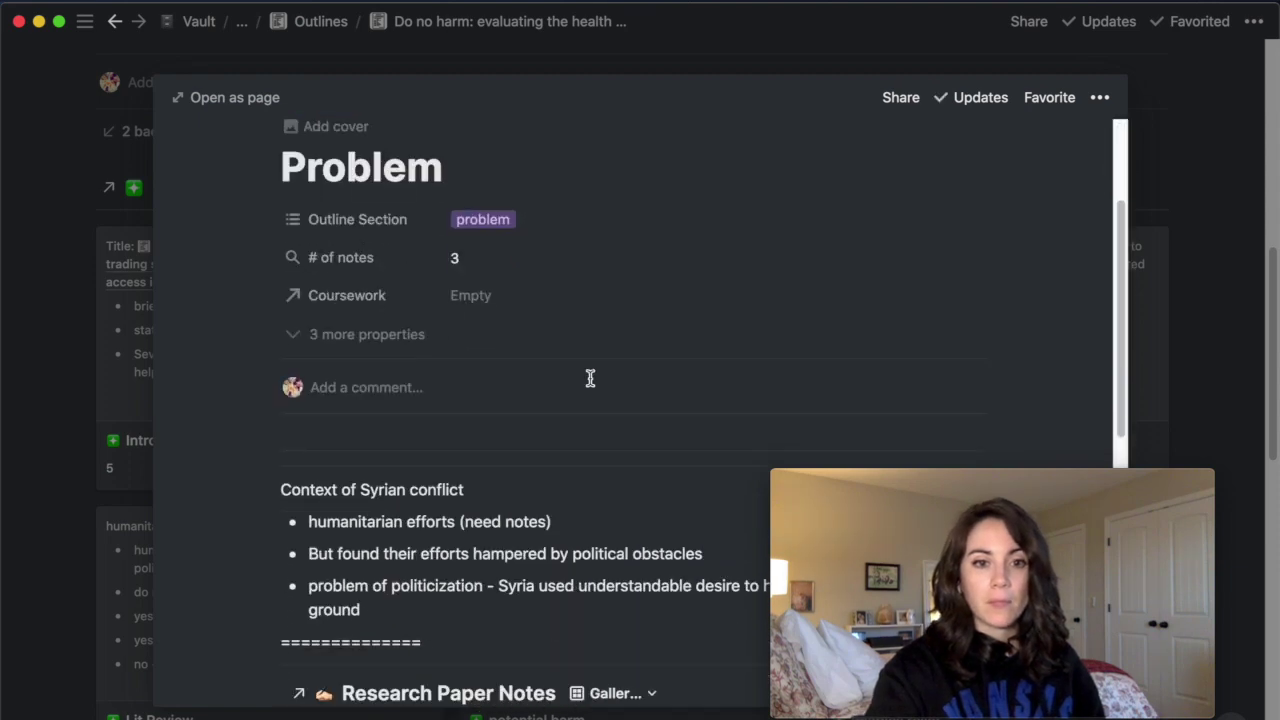
{"action": "scroll", "coordinate": [590, 378], "scroll_direction": "down", "scroll_amount": 6}
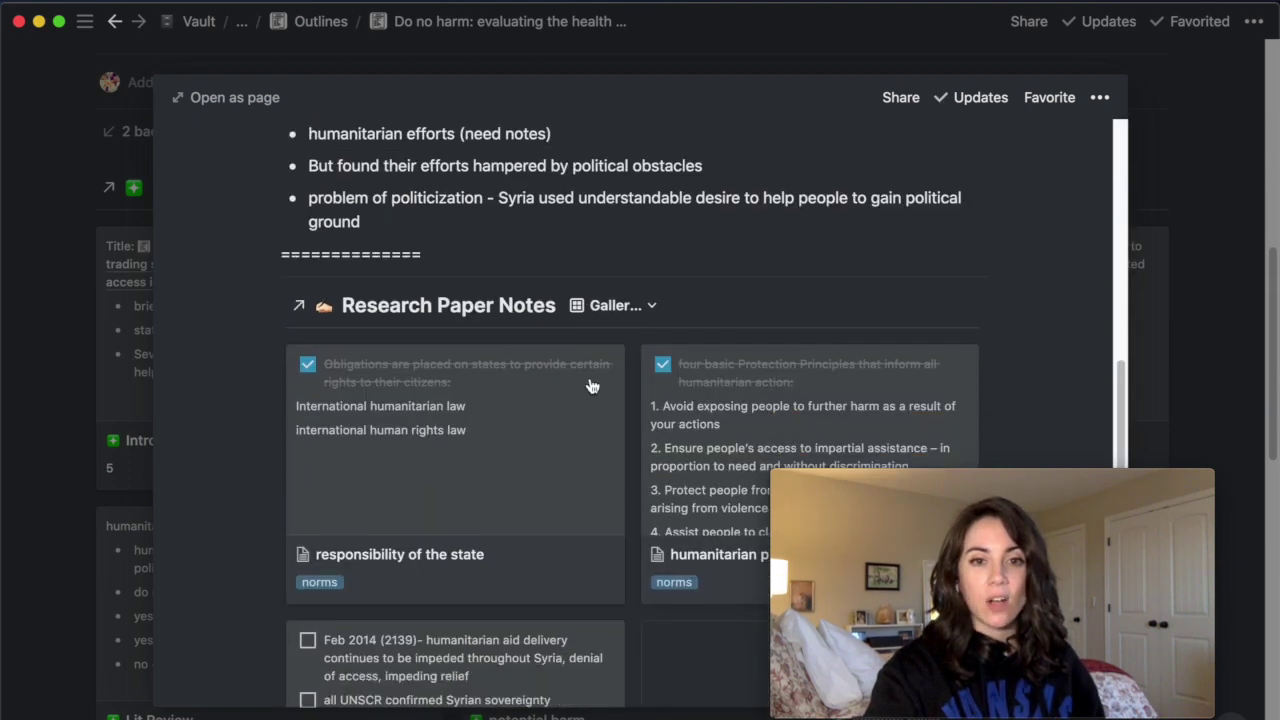
{"action": "scroll", "coordinate": [592, 386], "scroll_direction": "down", "scroll_amount": 3}
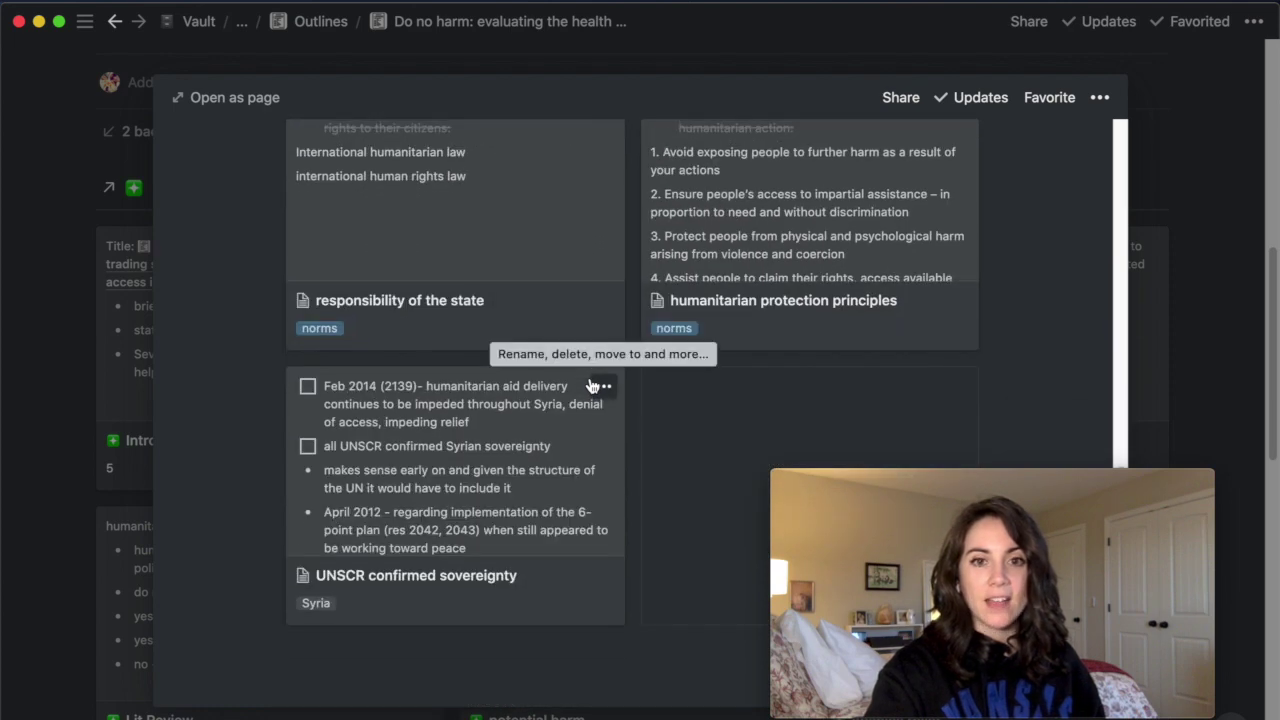
{"action": "scroll", "coordinate": [592, 386], "scroll_direction": "up", "scroll_amount": 3}
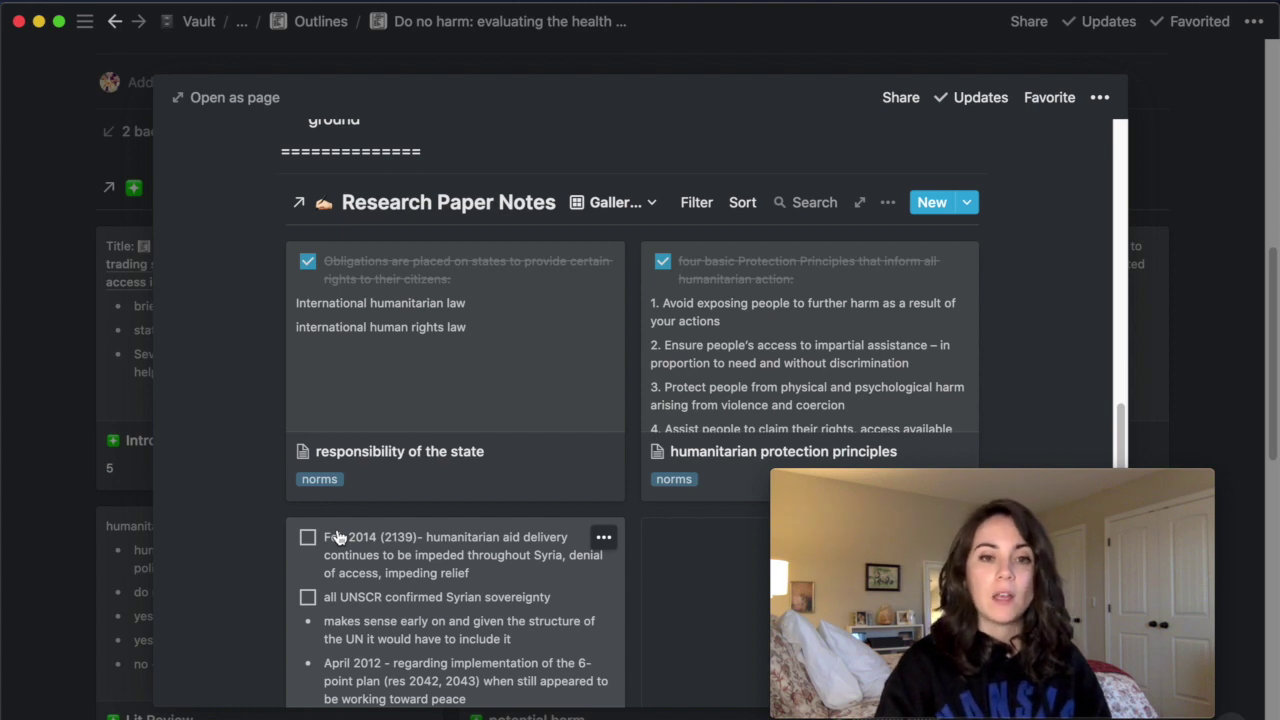
{"action": "scroll", "coordinate": [337, 537], "scroll_direction": "up", "scroll_amount": 3}
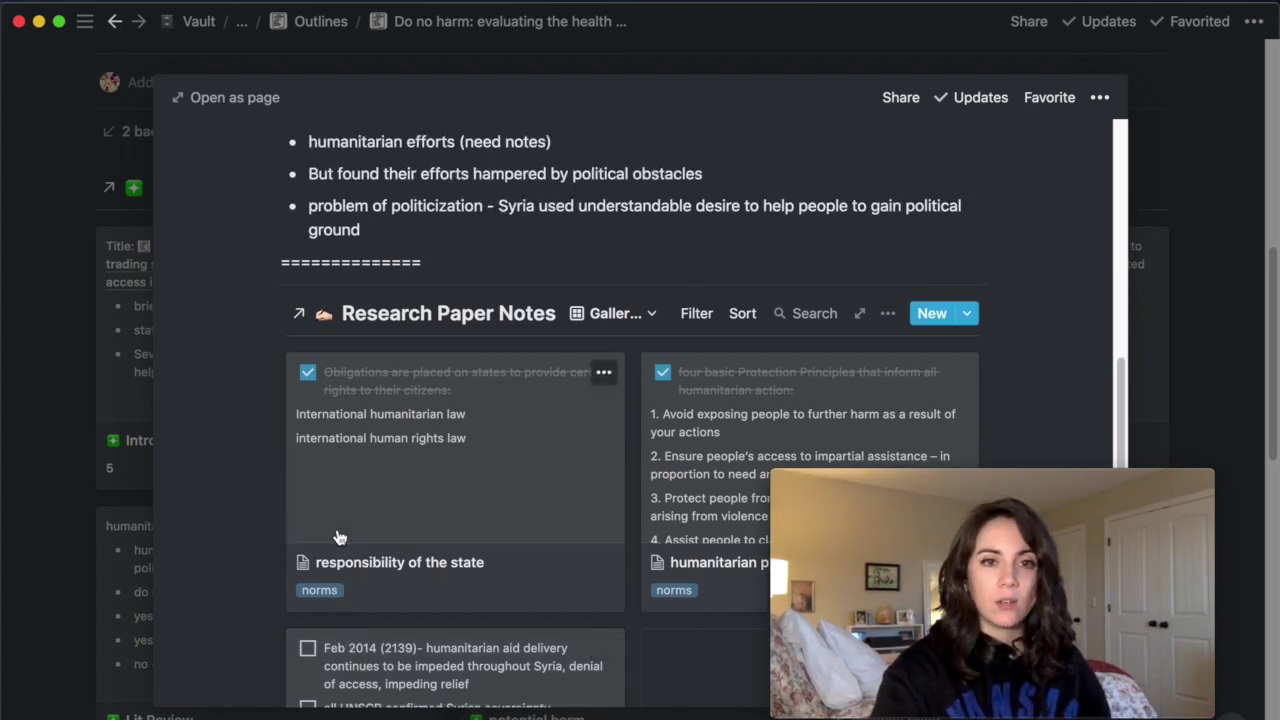
{"action": "scroll", "coordinate": [337, 537], "scroll_direction": "up", "scroll_amount": 3}
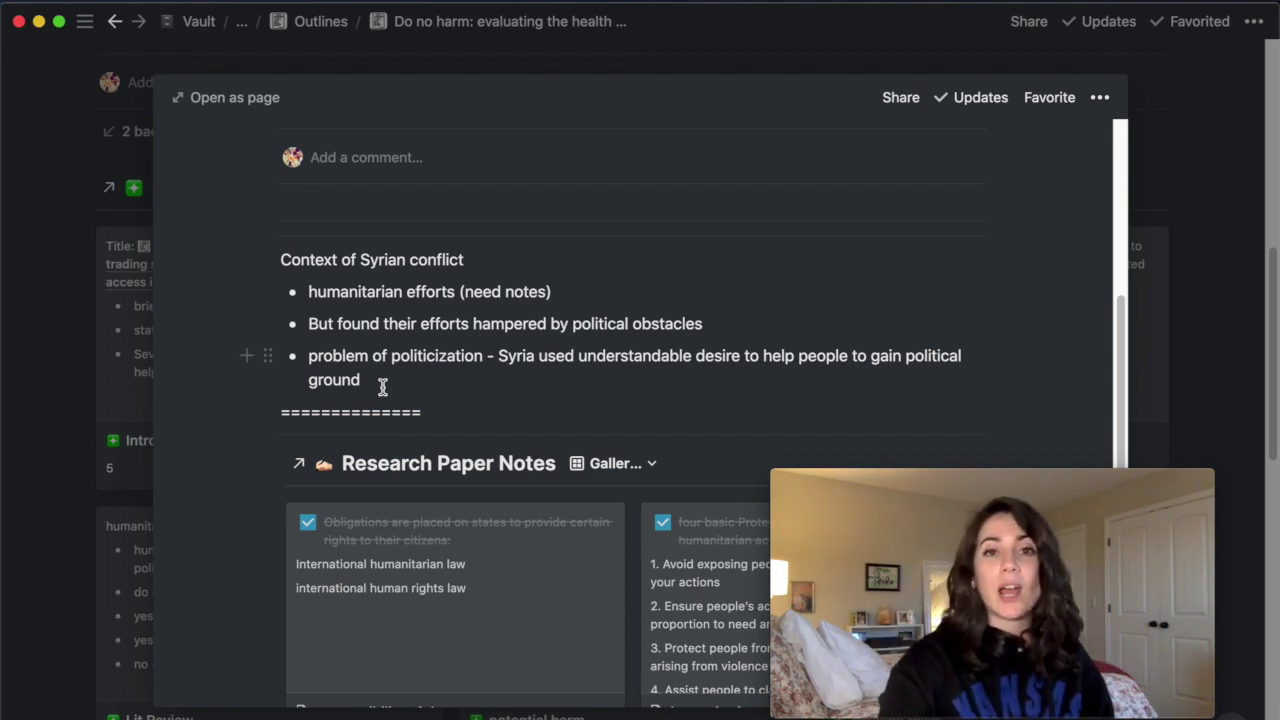
{"action": "scroll", "coordinate": [383, 388], "scroll_direction": "down", "scroll_amount": 5}
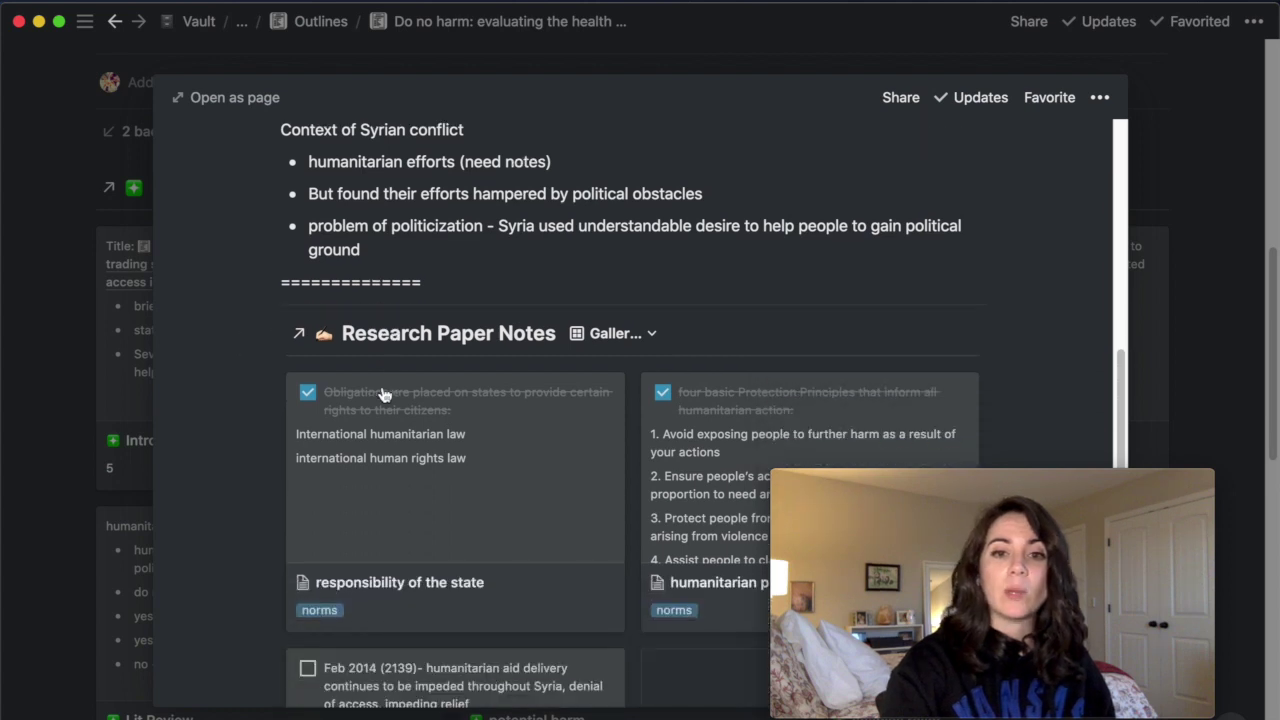
{"action": "scroll", "coordinate": [383, 394], "scroll_direction": "down", "scroll_amount": 2}
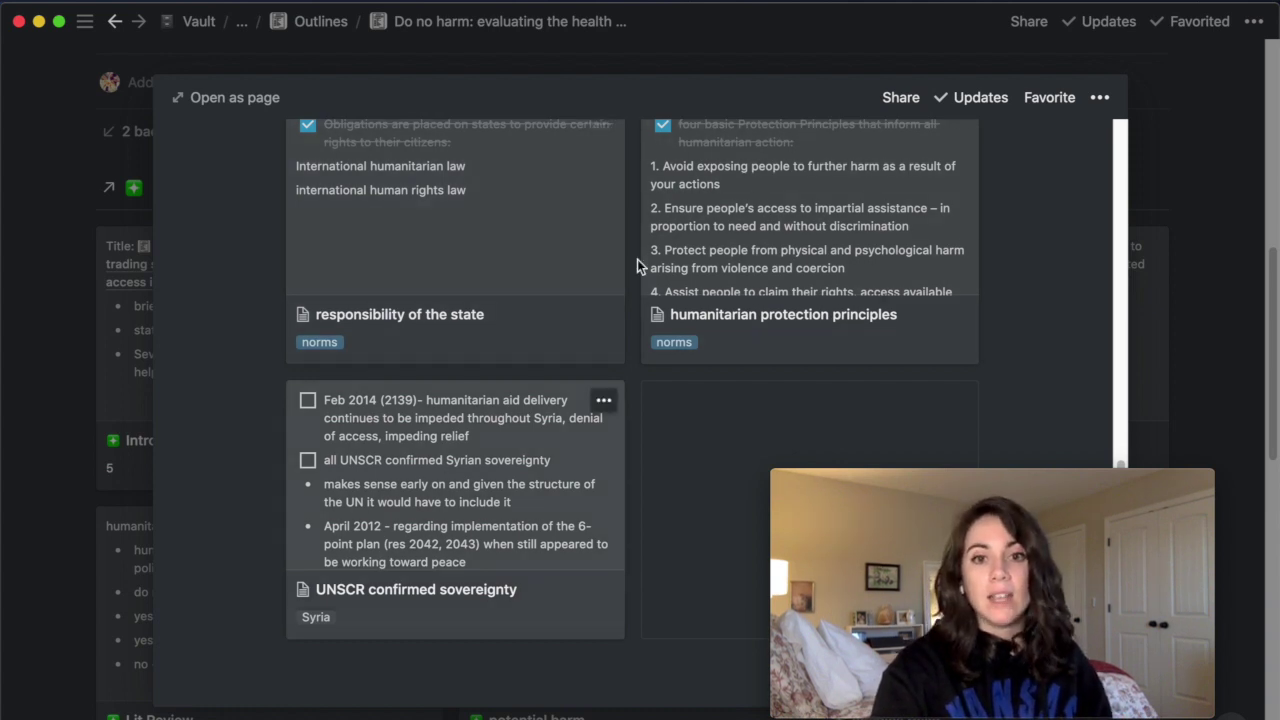
{"action": "scroll", "coordinate": [637, 265], "scroll_direction": "up", "scroll_amount": 2}
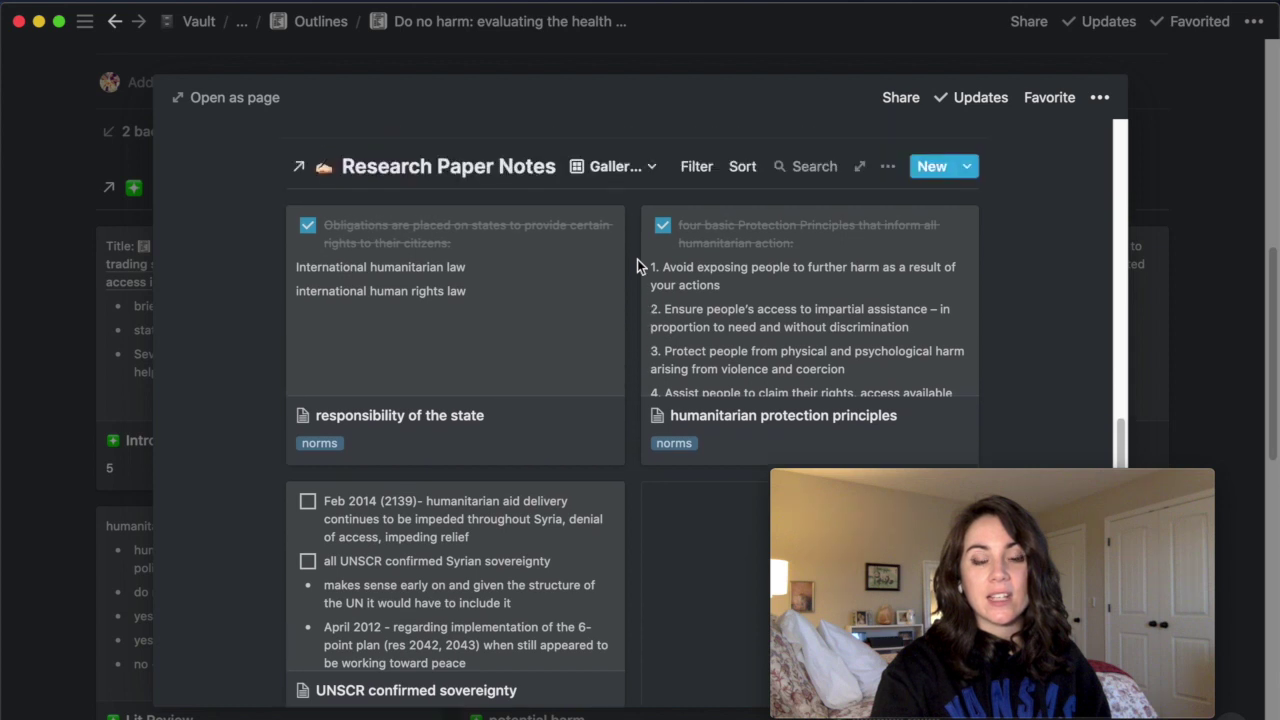
{"action": "scroll", "coordinate": [637, 263], "scroll_direction": "down", "scroll_amount": 2}
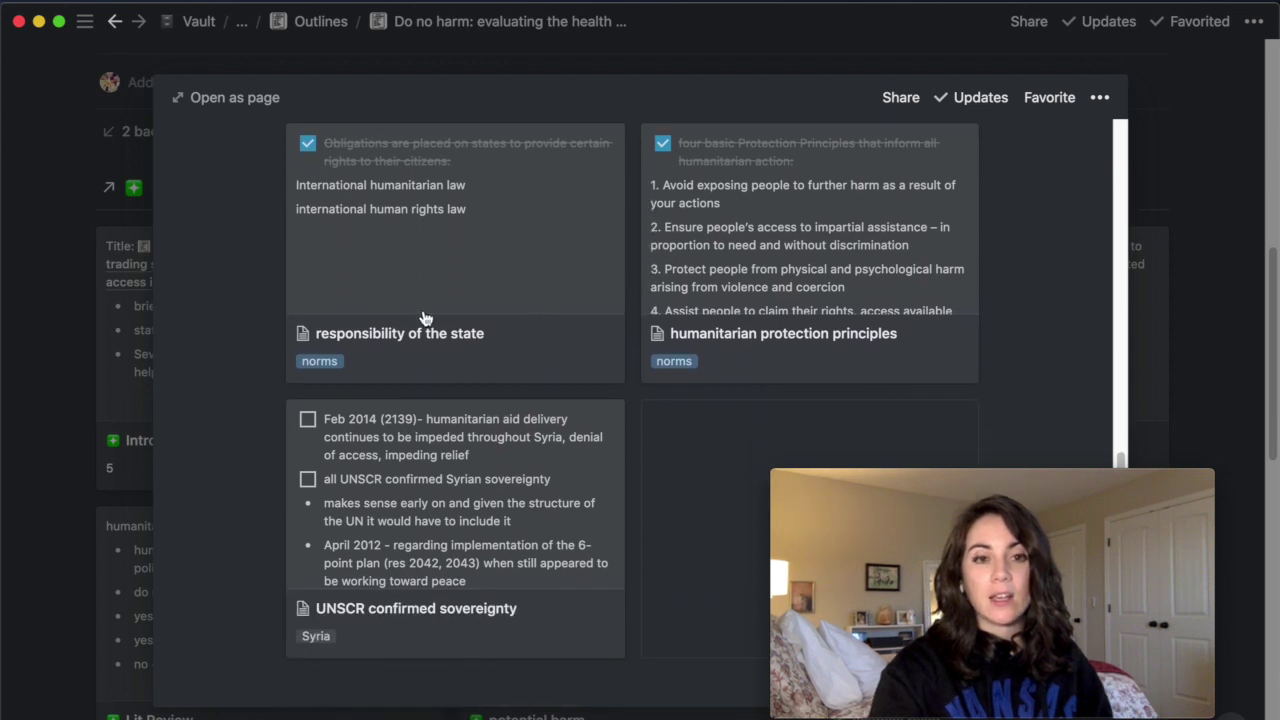
Open the "responsibility of the state" note and return to the Problem section's Research Paper Notes gallery.
{"action": "left_click", "coordinate": [408, 307]}
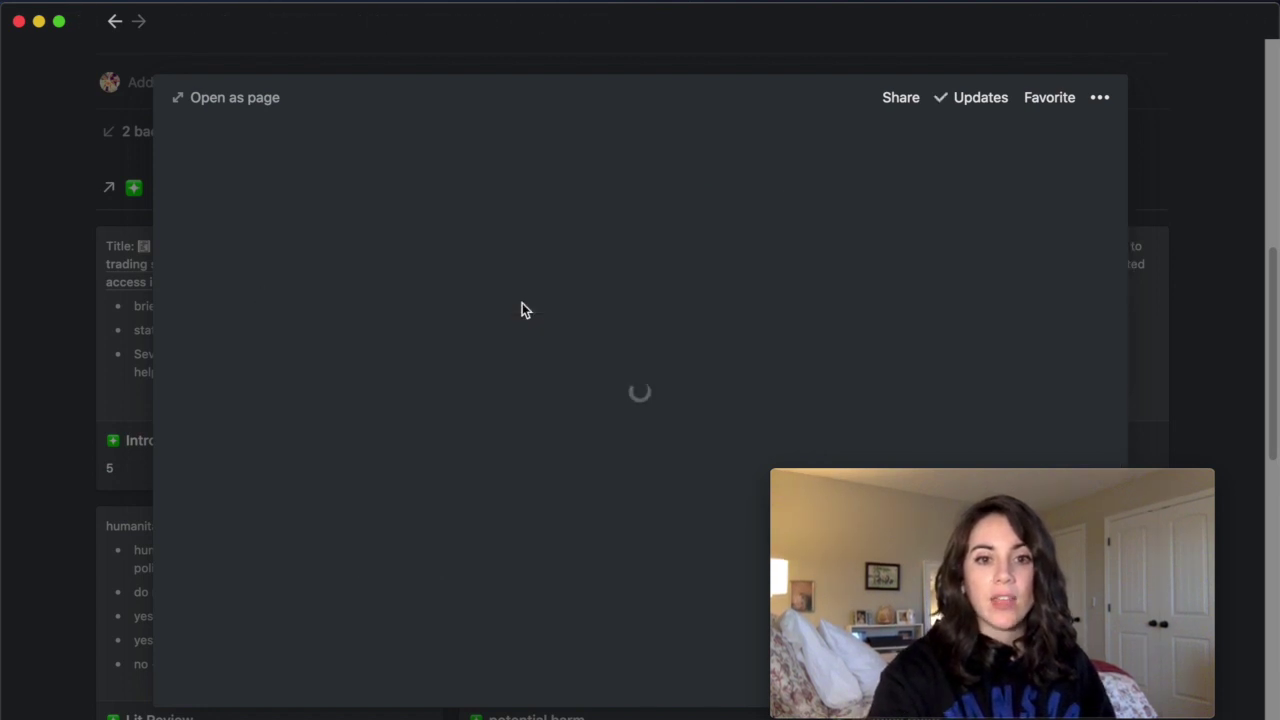
{"action": "scroll", "coordinate": [522, 305], "scroll_direction": "down", "scroll_amount": 7}
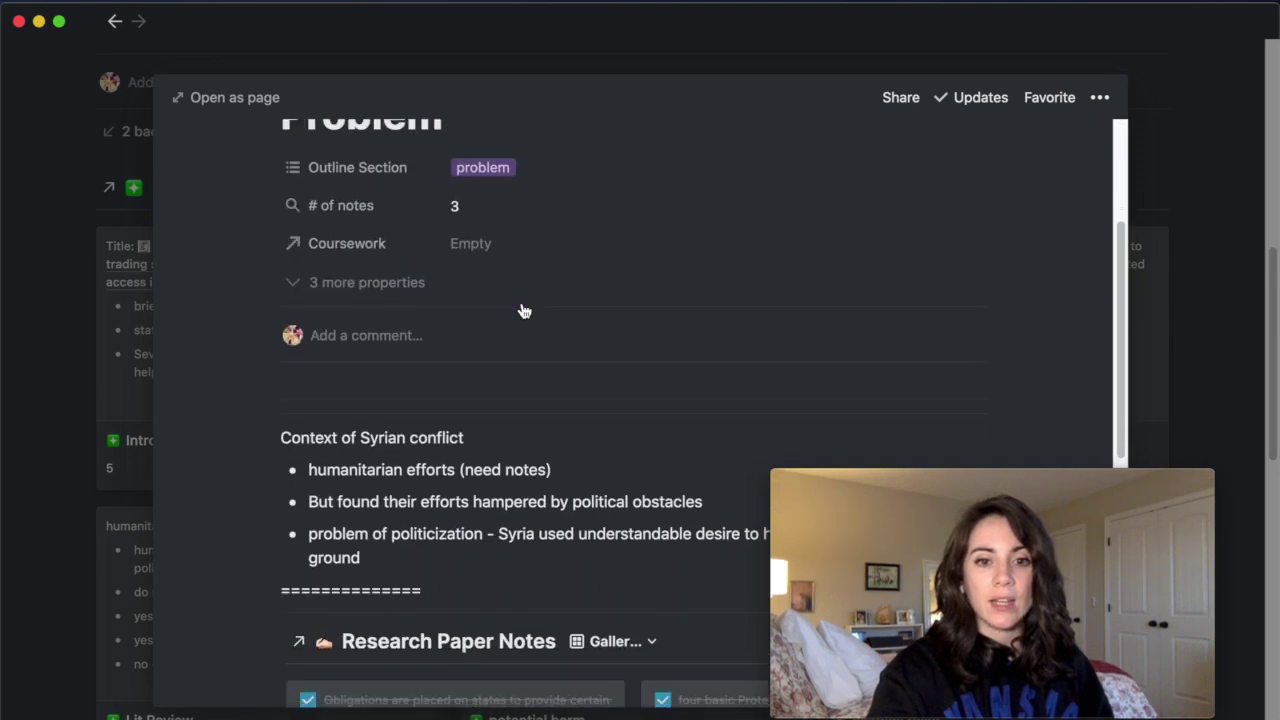
{"action": "scroll", "coordinate": [522, 303], "scroll_direction": "down", "scroll_amount": 10}
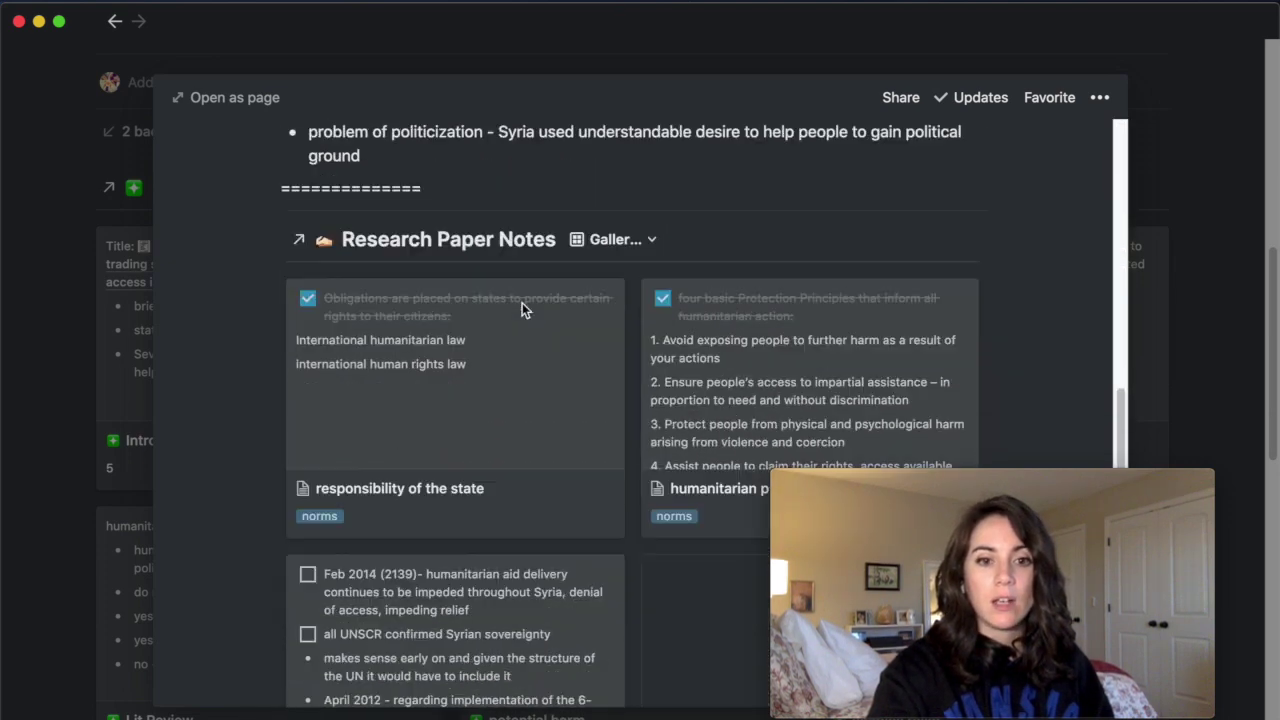
{"action": "scroll", "coordinate": [522, 311], "scroll_direction": "down", "scroll_amount": 2}
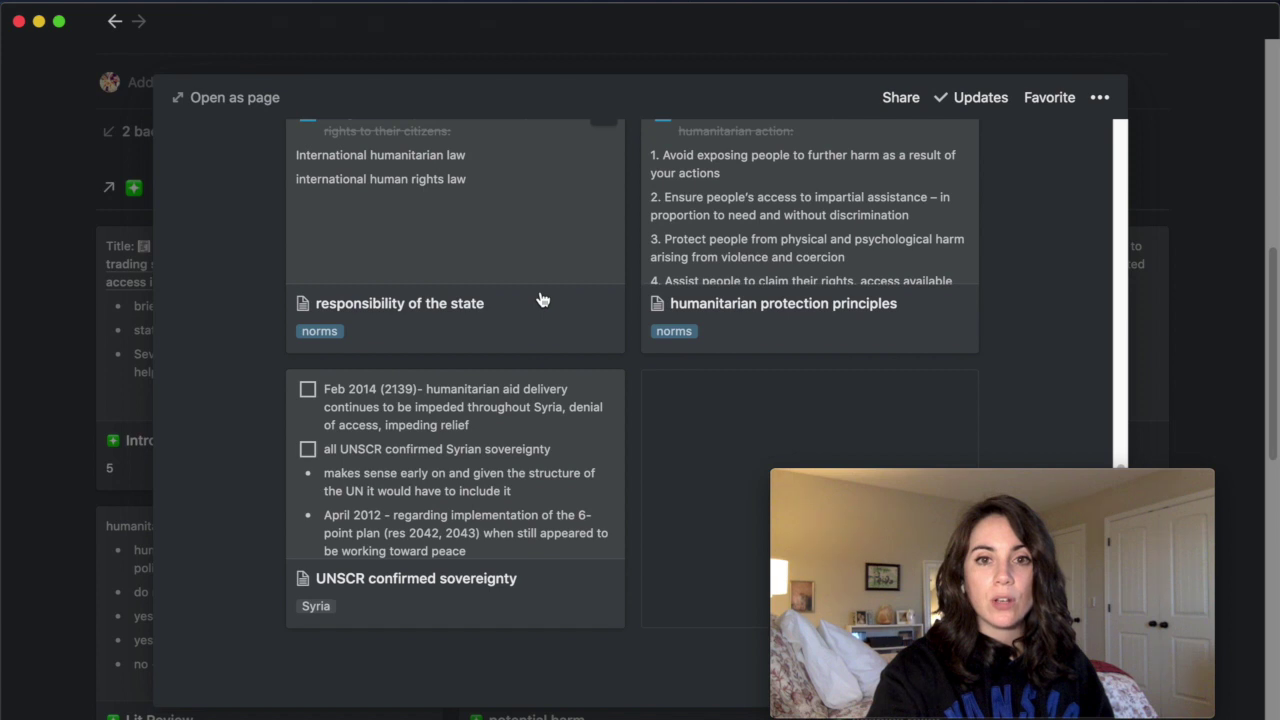
Check the sort settings of the Research Paper Notes gallery and close them.
{"action": "scroll", "coordinate": [538, 296], "scroll_direction": "up", "scroll_amount": 5}
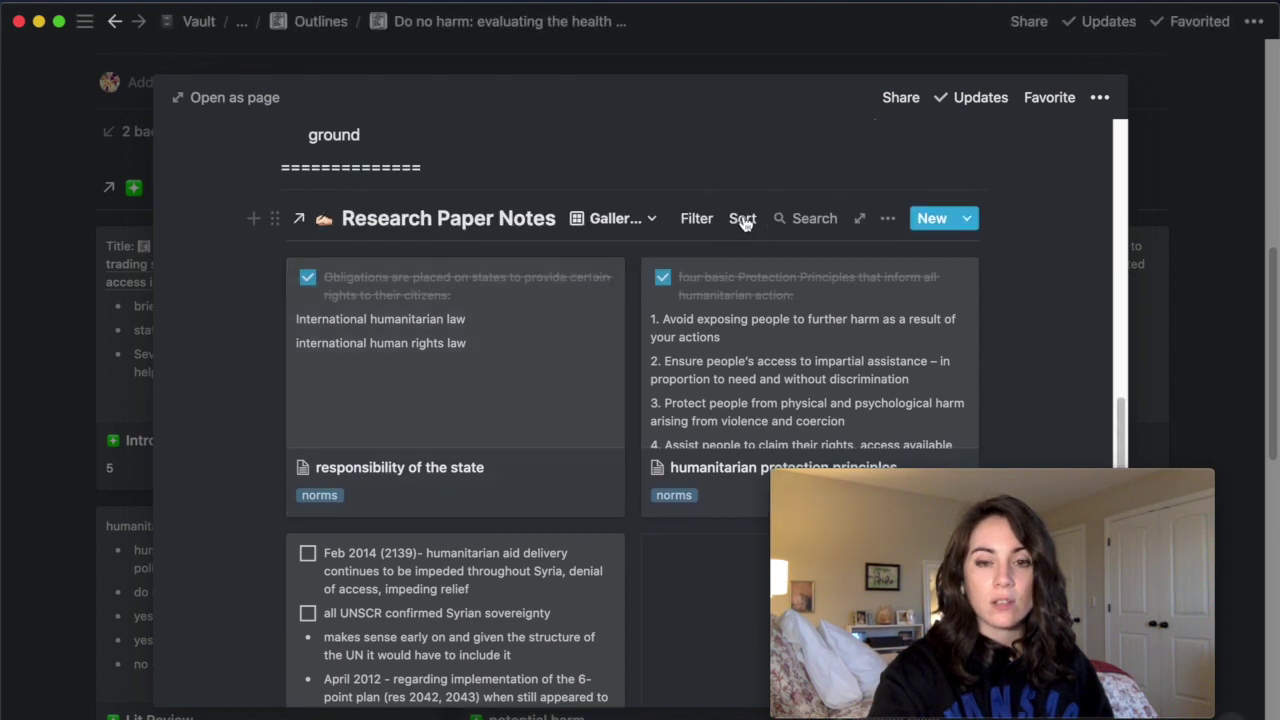
{"action": "left_click", "coordinate": [743, 218]}
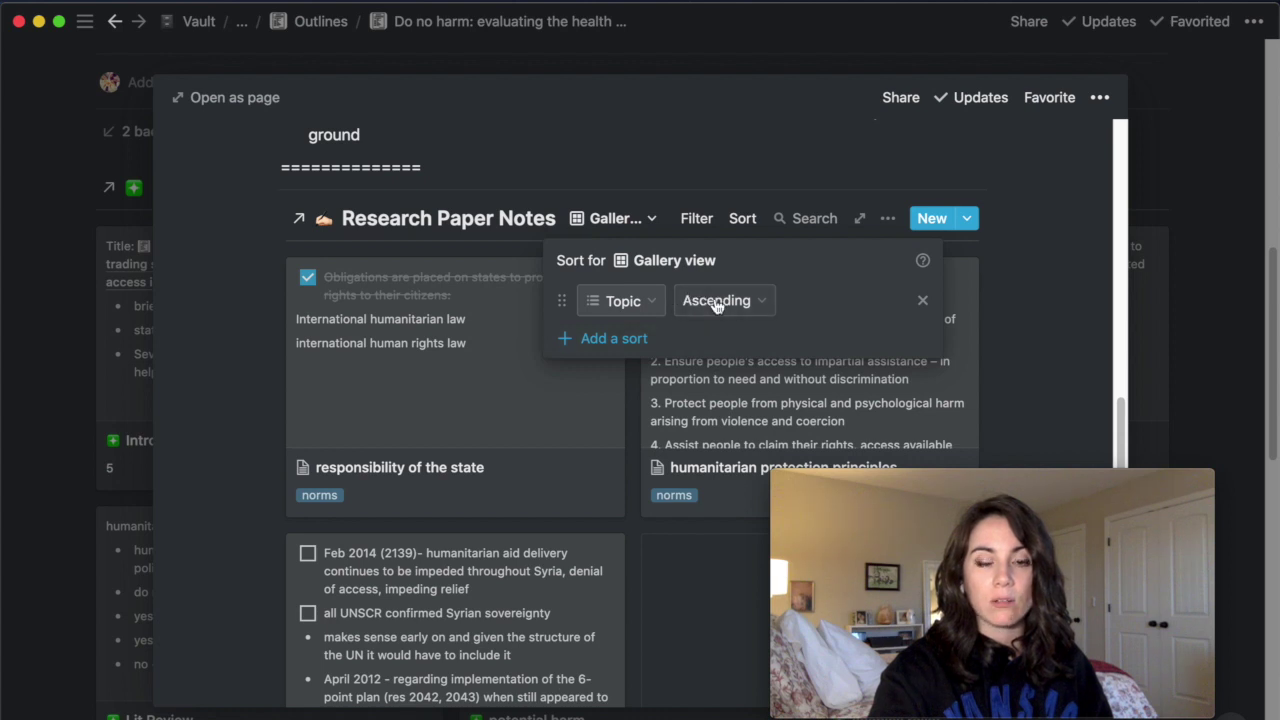
{"action": "left_click", "coordinate": [443, 498]}
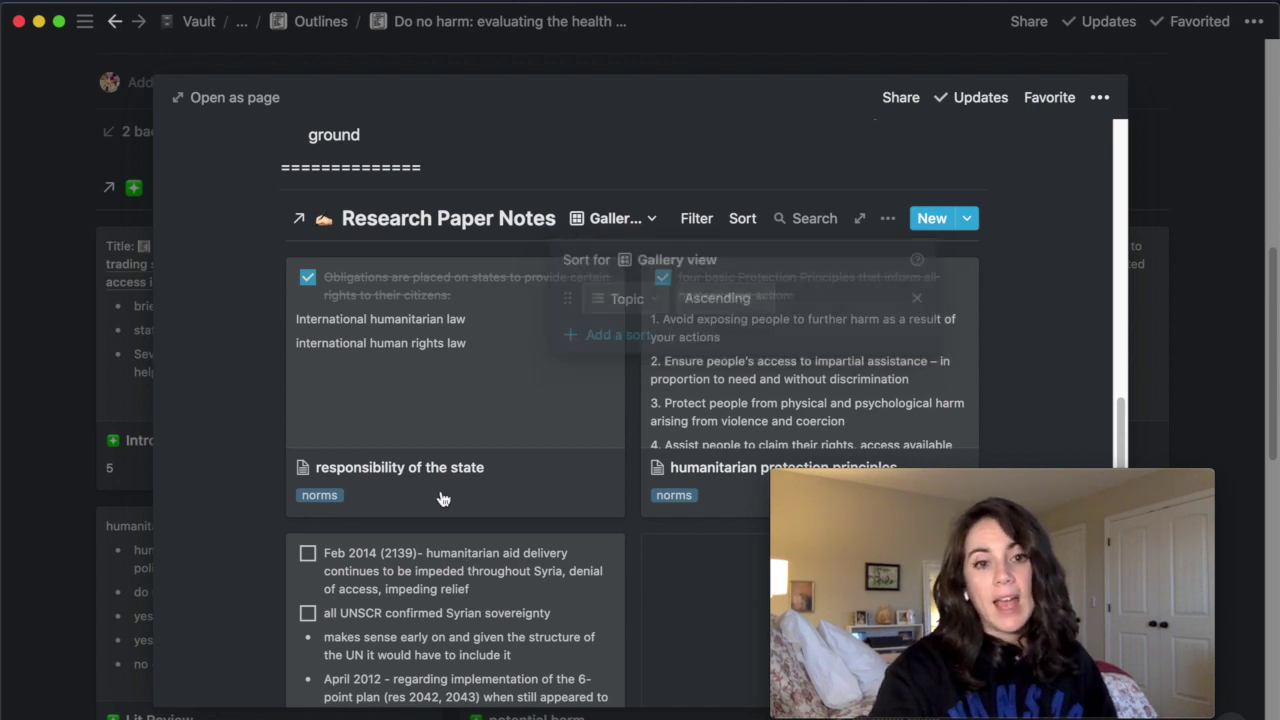
Open the "responsibility of the state" note, look through its Topic options without changing them, and return to the Problem section.
{"action": "left_click", "coordinate": [439, 414]}
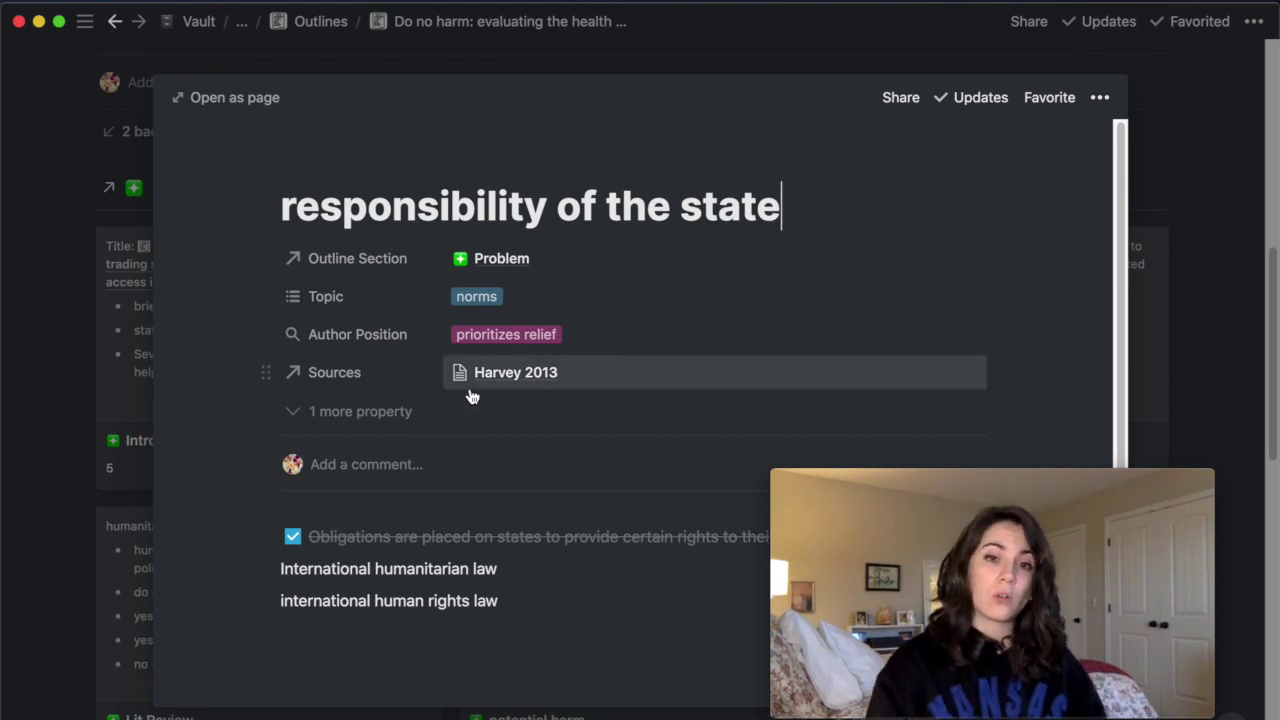
{"action": "left_click", "coordinate": [513, 303]}
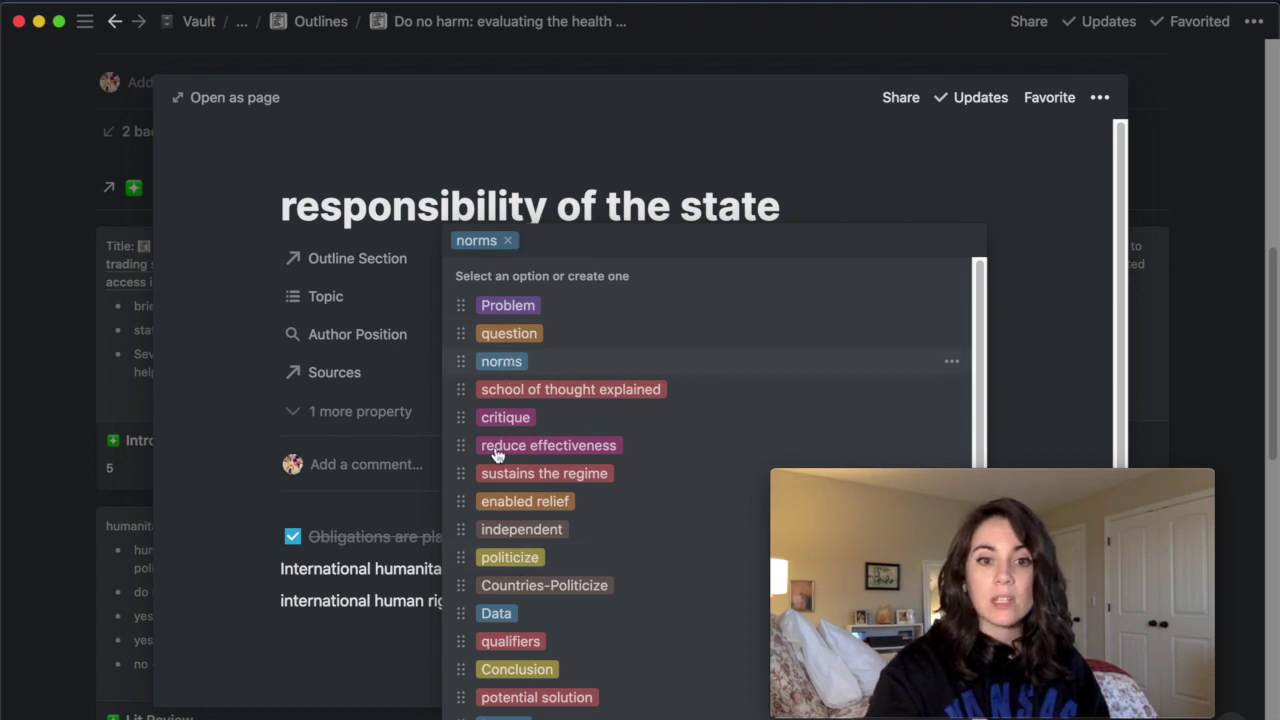
{"action": "left_click", "coordinate": [198, 456]}
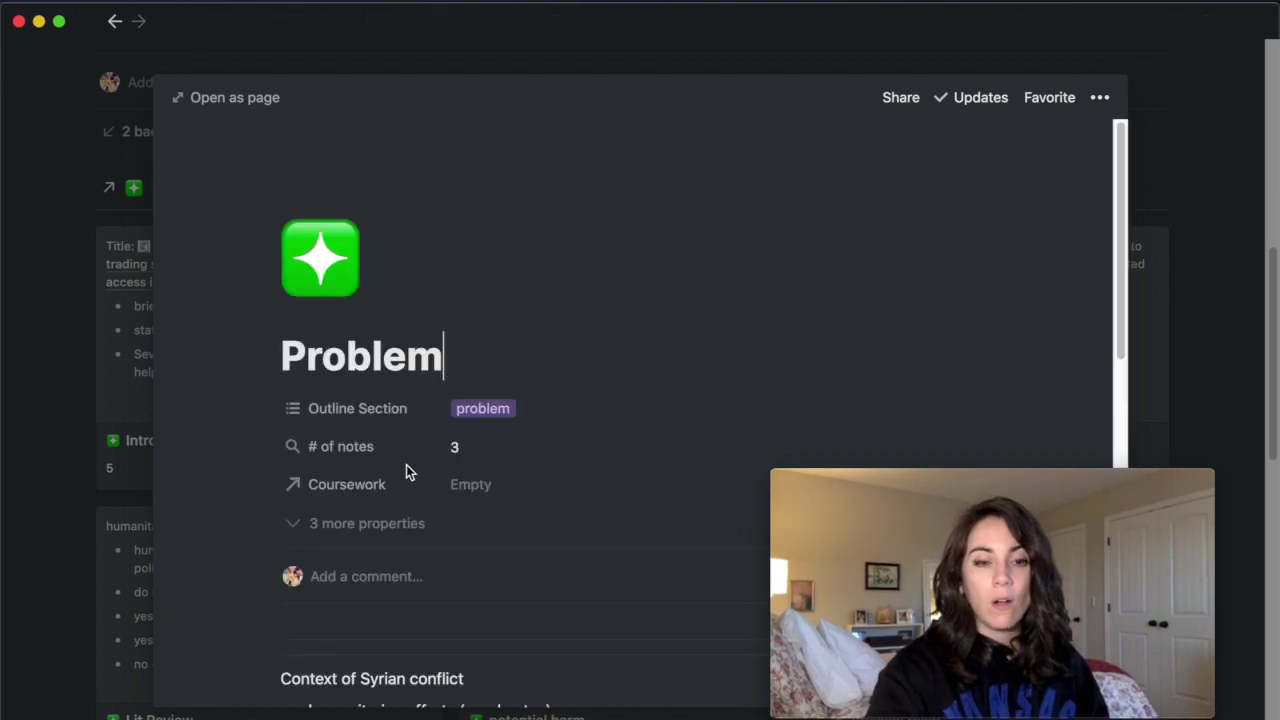
Move the "UNSCR confirmed sovereignty" card ahead of "humanitarian protection principles" in the Problem section's Research Paper Notes gallery.
{"action": "scroll", "coordinate": [408, 472], "scroll_direction": "down", "scroll_amount": 10}
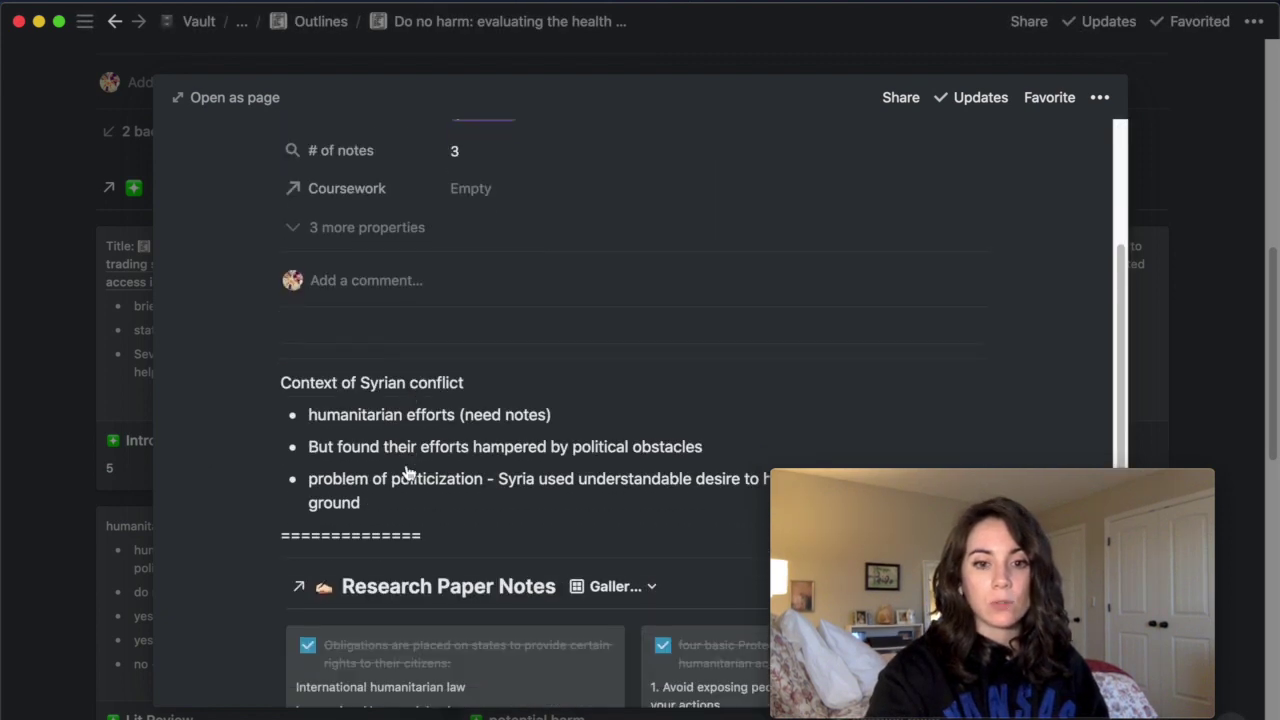
{"action": "scroll", "coordinate": [408, 472], "scroll_direction": "down", "scroll_amount": 4}
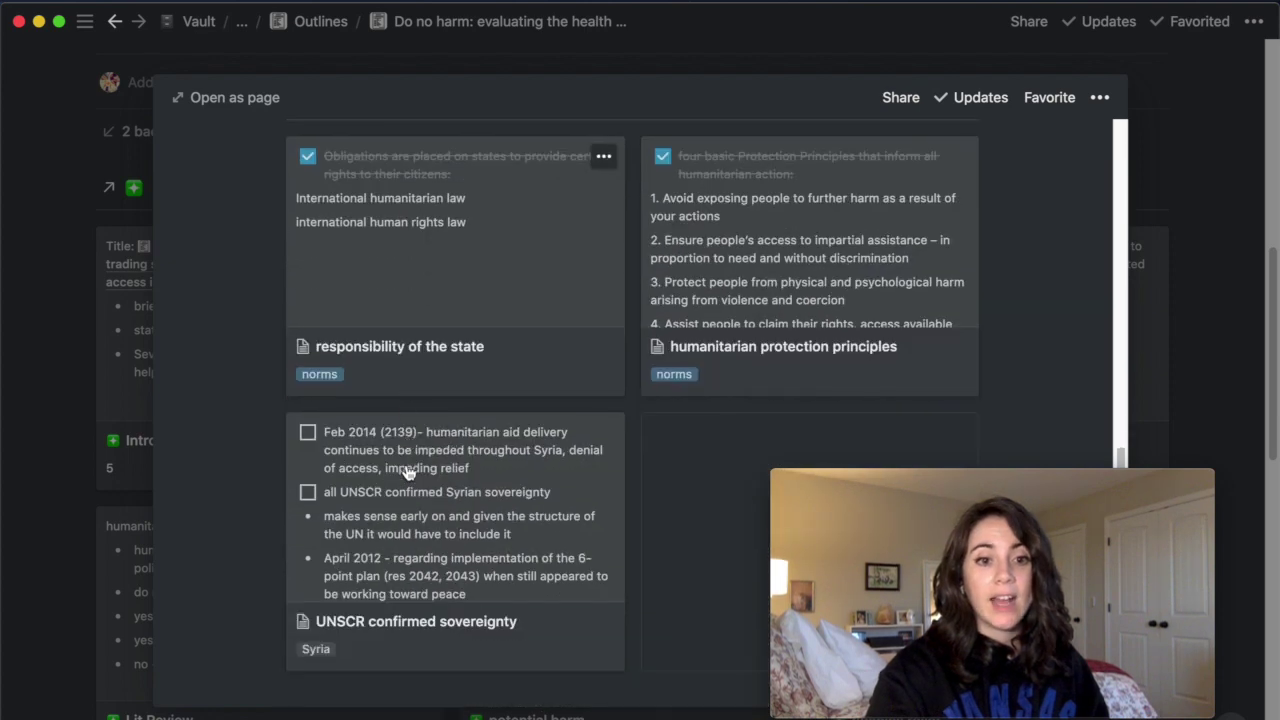
{"action": "scroll", "coordinate": [408, 472], "scroll_direction": "up", "scroll_amount": 1}
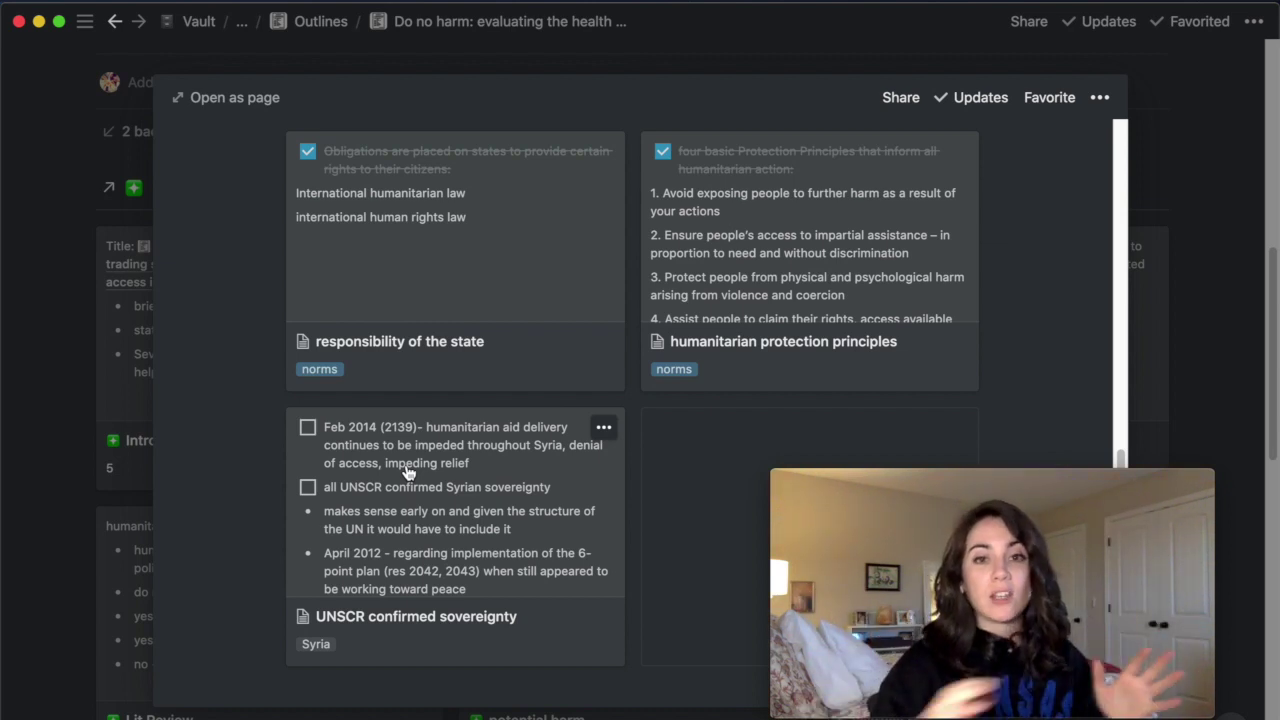
{"action": "left_click", "coordinate": [408, 472]}
{"action": "left_click_drag", "start_coordinate": [408, 472], "coordinate": [635, 224]}
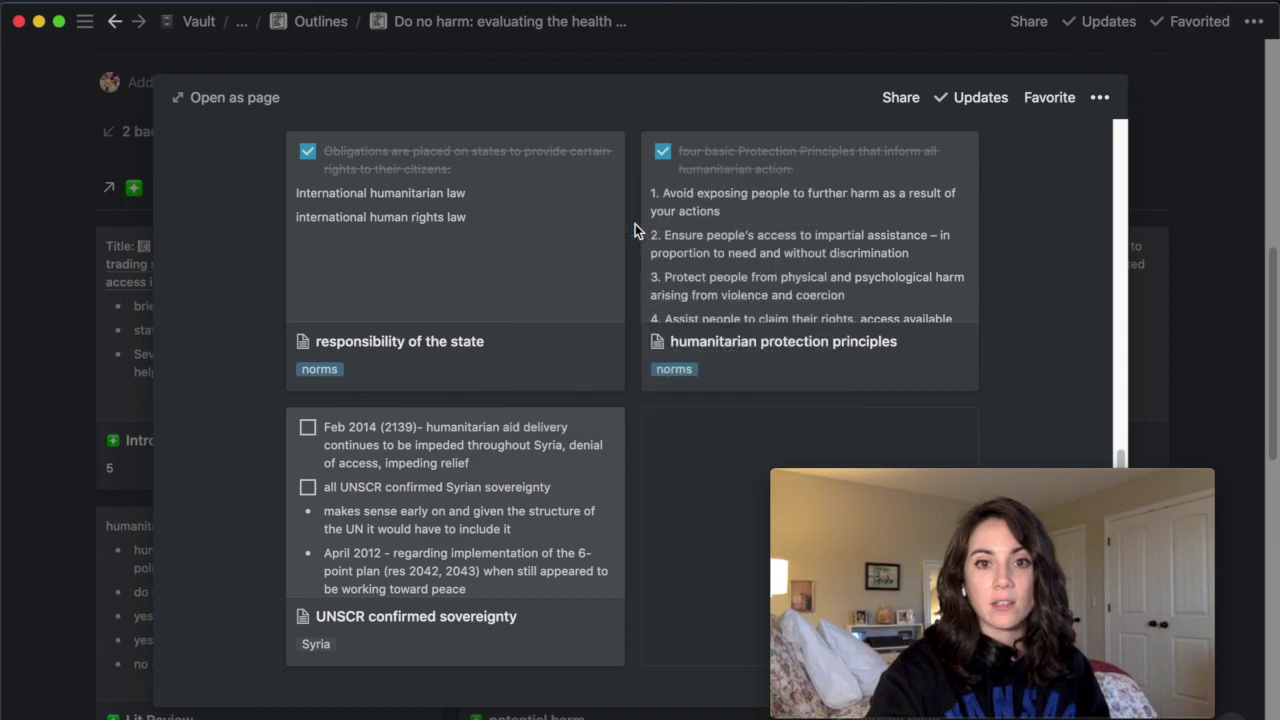
{"action": "left_click", "coordinate": [651, 414]}
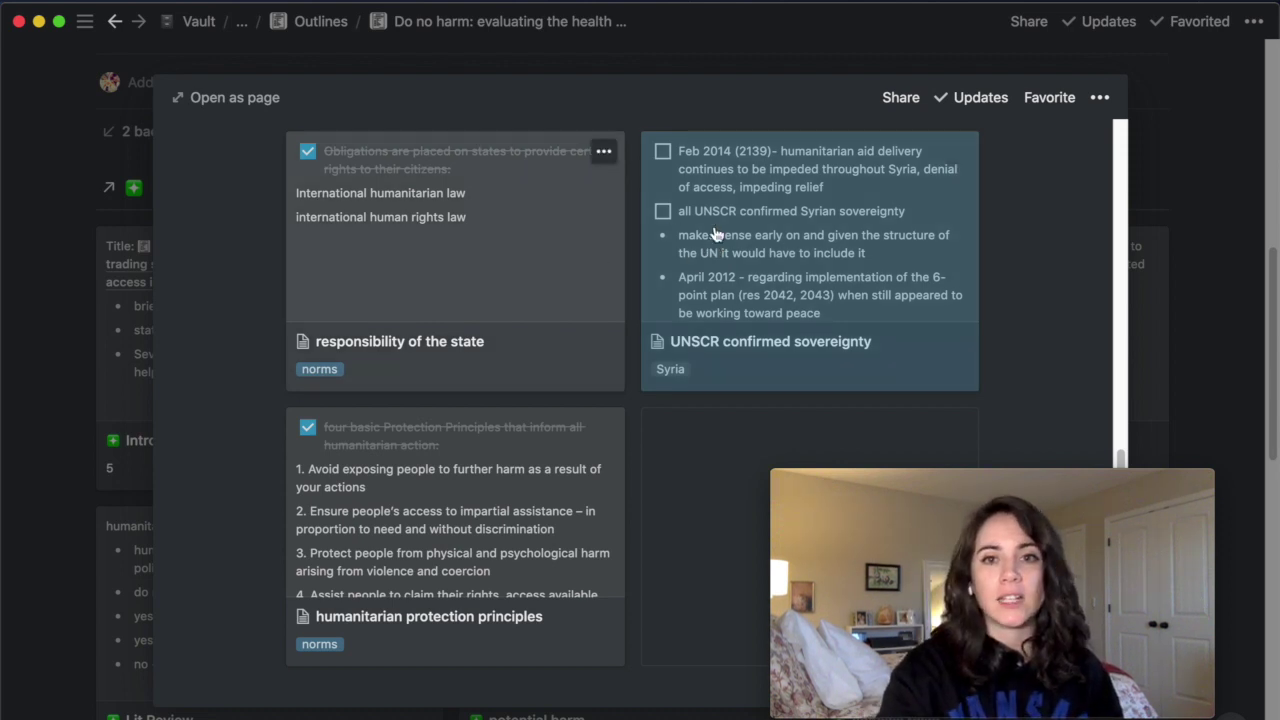
Inspect the Outline Section relation of the "responsibility of the state" note, return to the Problem section and close it.
{"action": "left_click", "coordinate": [520, 238]}
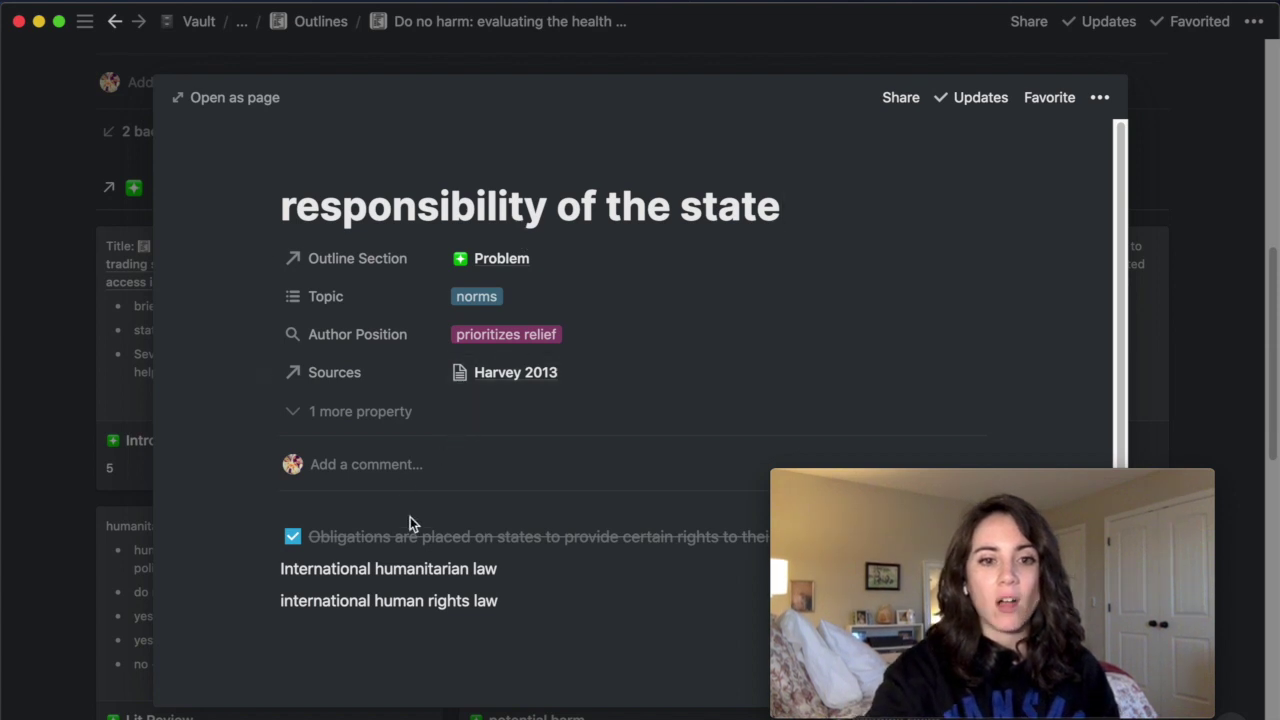
{"action": "left_click", "coordinate": [574, 266]}
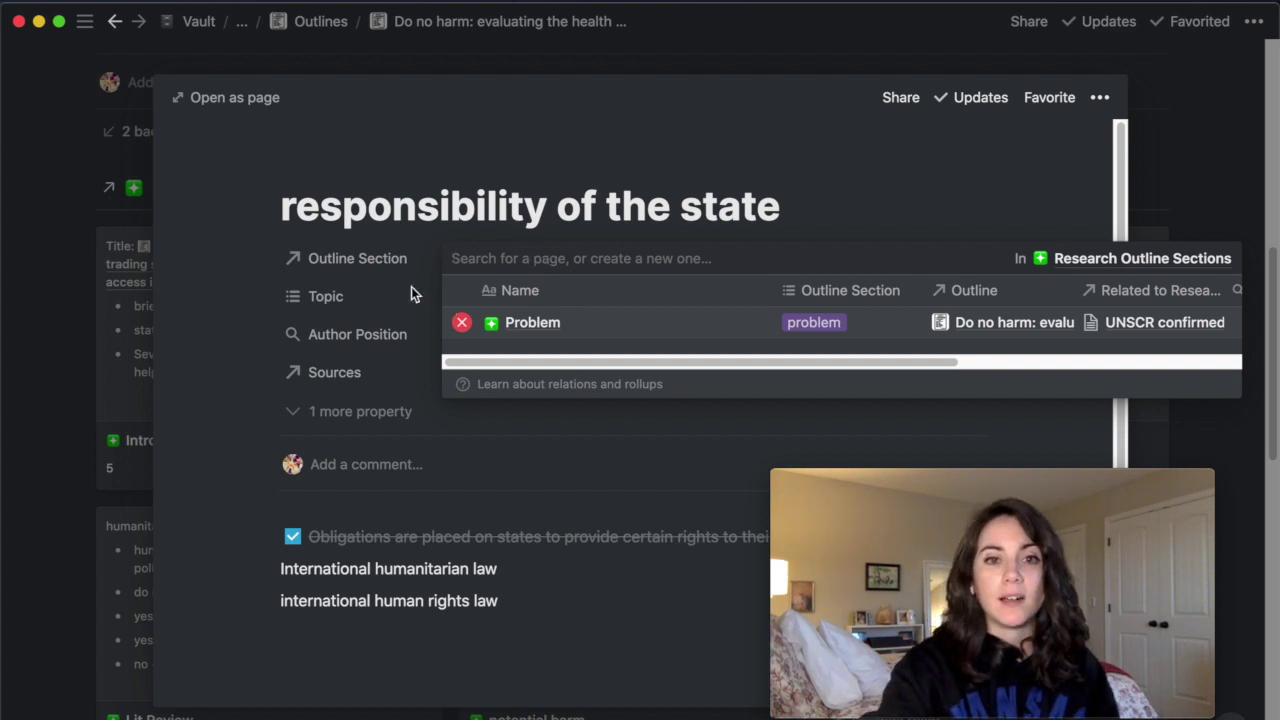
{"action": "left_click", "coordinate": [266, 246]}
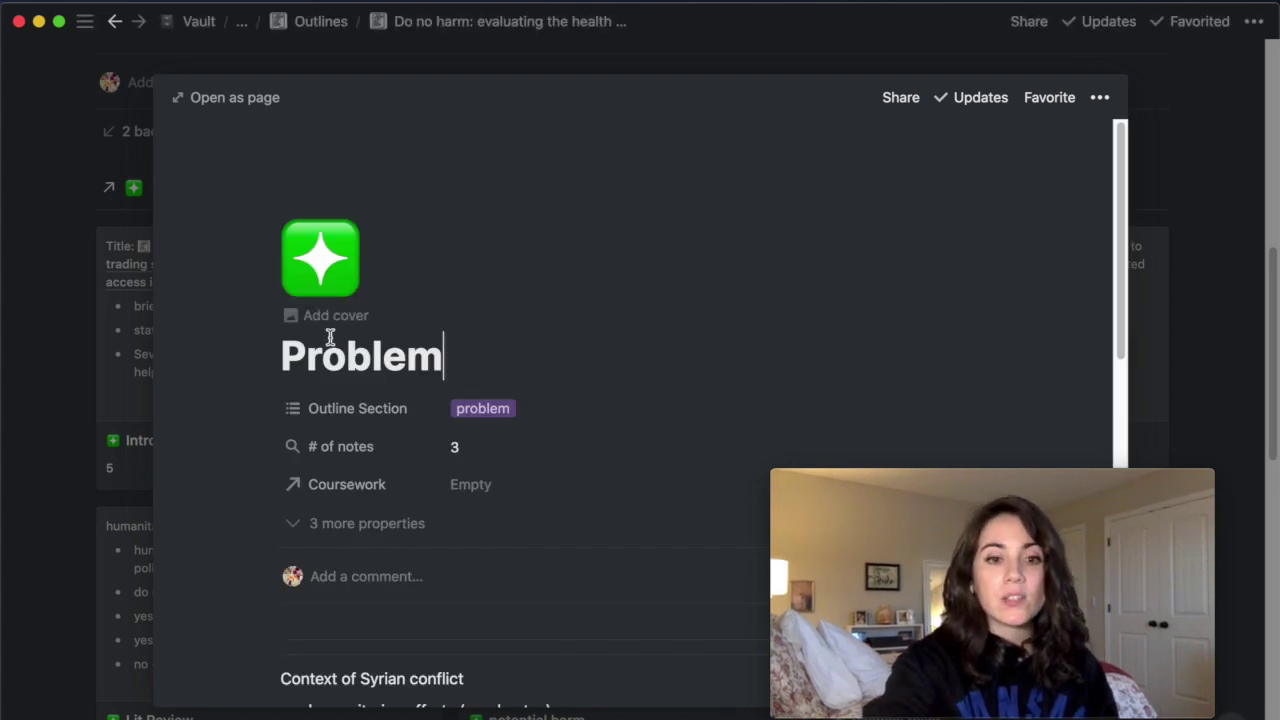
{"action": "key", "text": "Escape"}
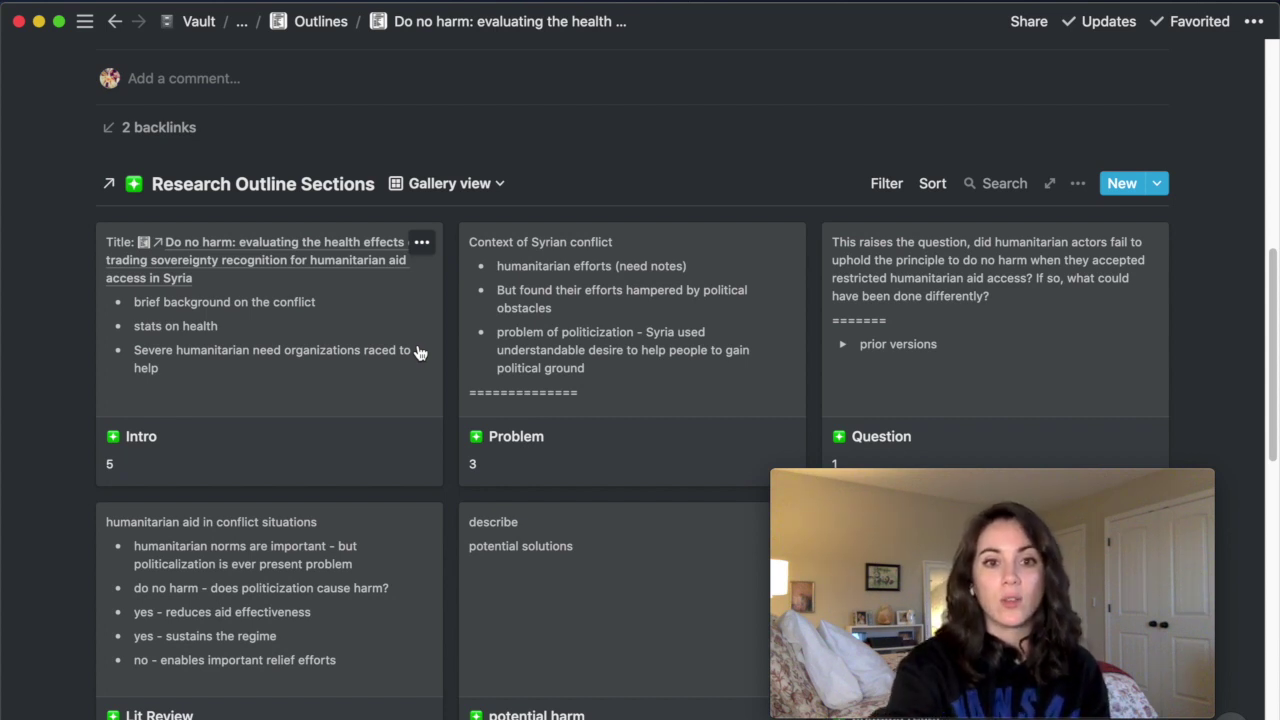
Look through all Research Outline Sections cards from Intro to Conclusion, comparing their content previews and note counts.
{"action": "scroll", "coordinate": [478, 533], "scroll_direction": "down", "scroll_amount": 3}
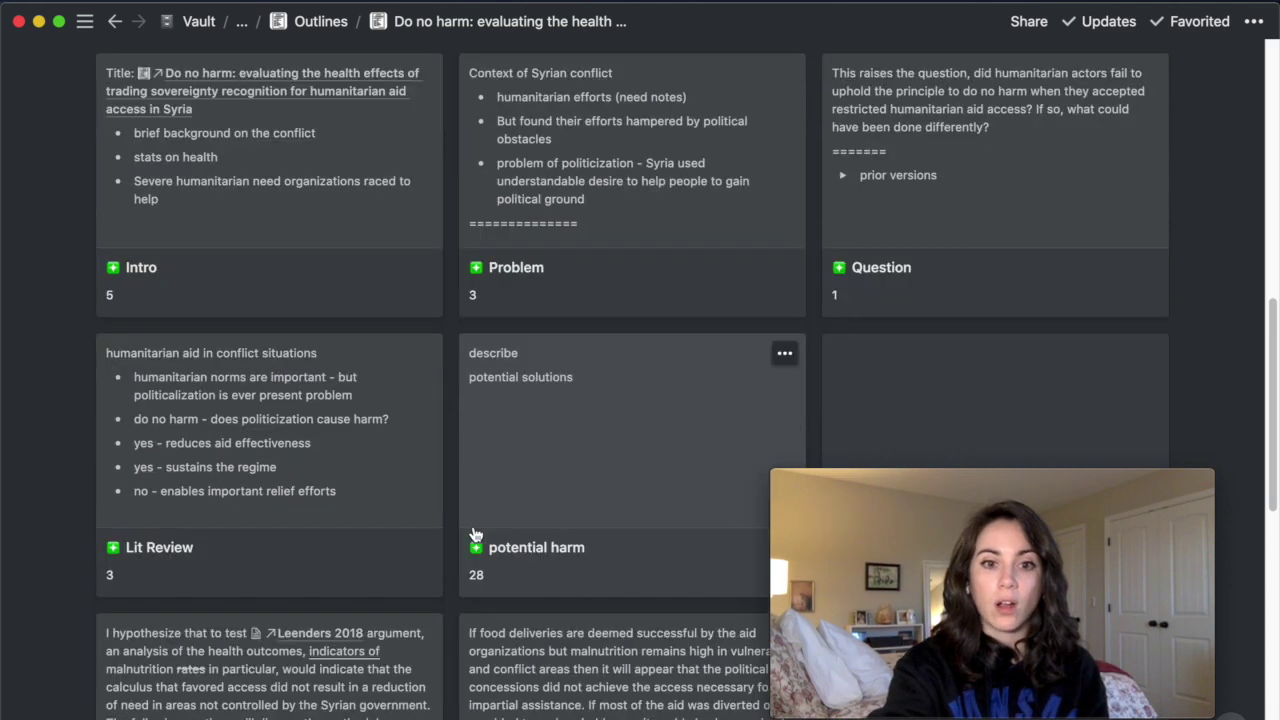
{"action": "scroll", "coordinate": [475, 533], "scroll_direction": "down", "scroll_amount": 5}
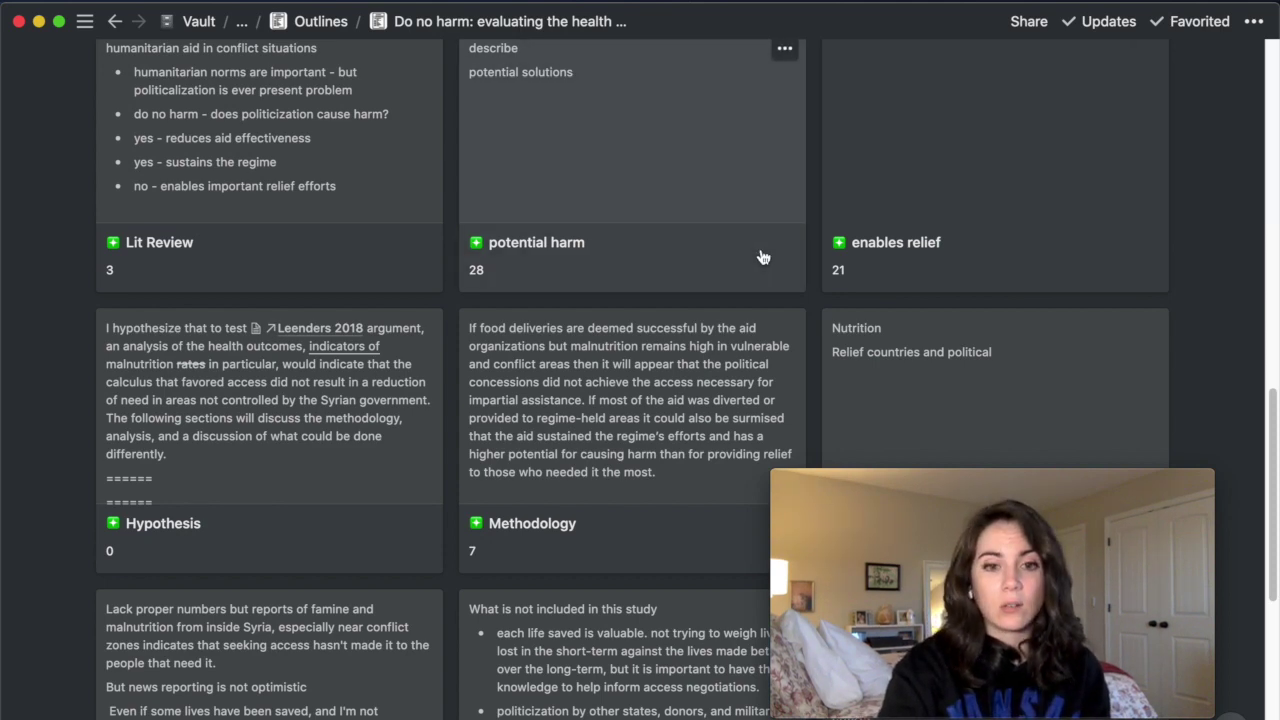
{"action": "scroll", "coordinate": [762, 257], "scroll_direction": "down", "scroll_amount": 5}
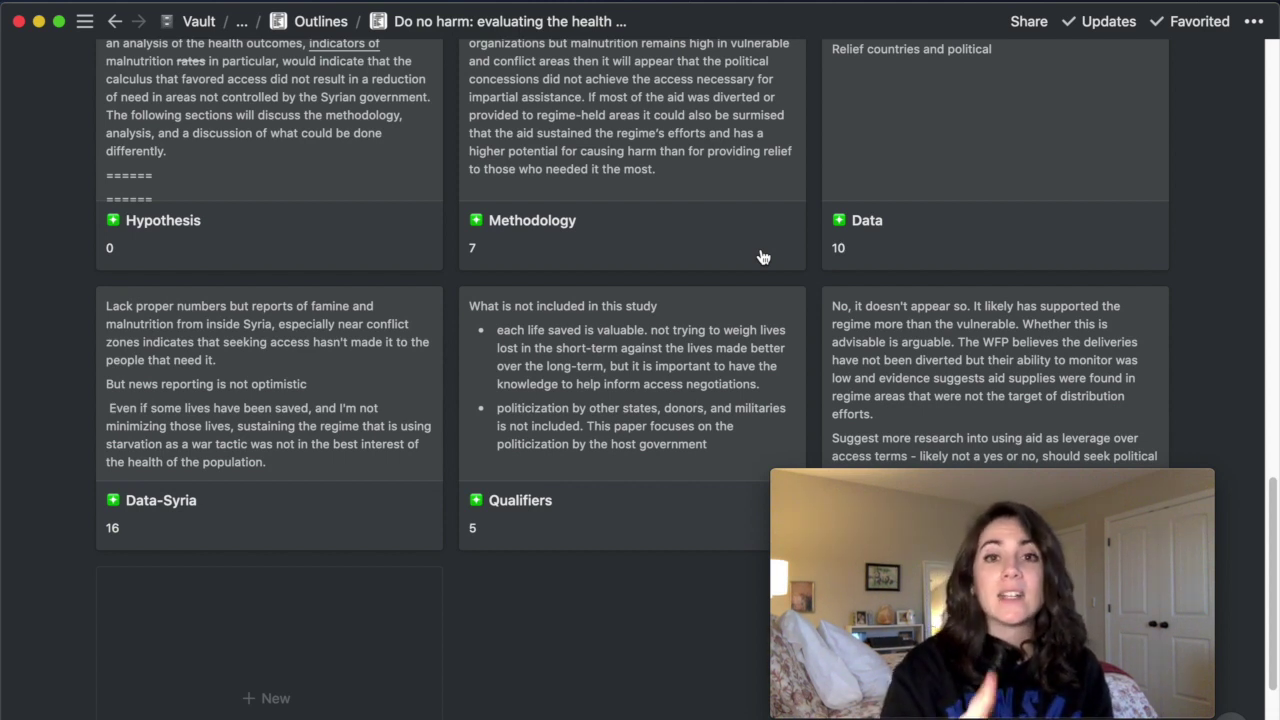
{"action": "scroll", "coordinate": [763, 258], "scroll_direction": "down", "scroll_amount": 2}
{"action": "scroll", "coordinate": [763, 258], "scroll_direction": "up", "scroll_amount": 5}
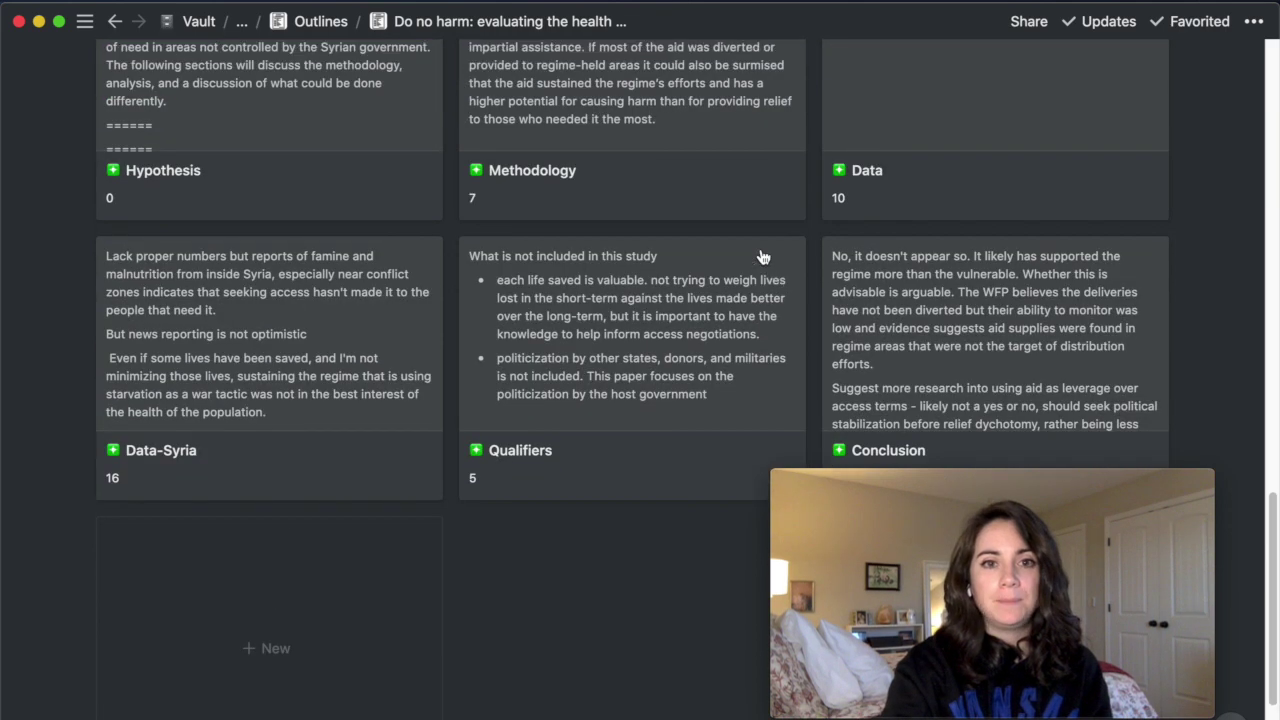
{"action": "scroll", "coordinate": [763, 258], "scroll_direction": "up", "scroll_amount": 10}
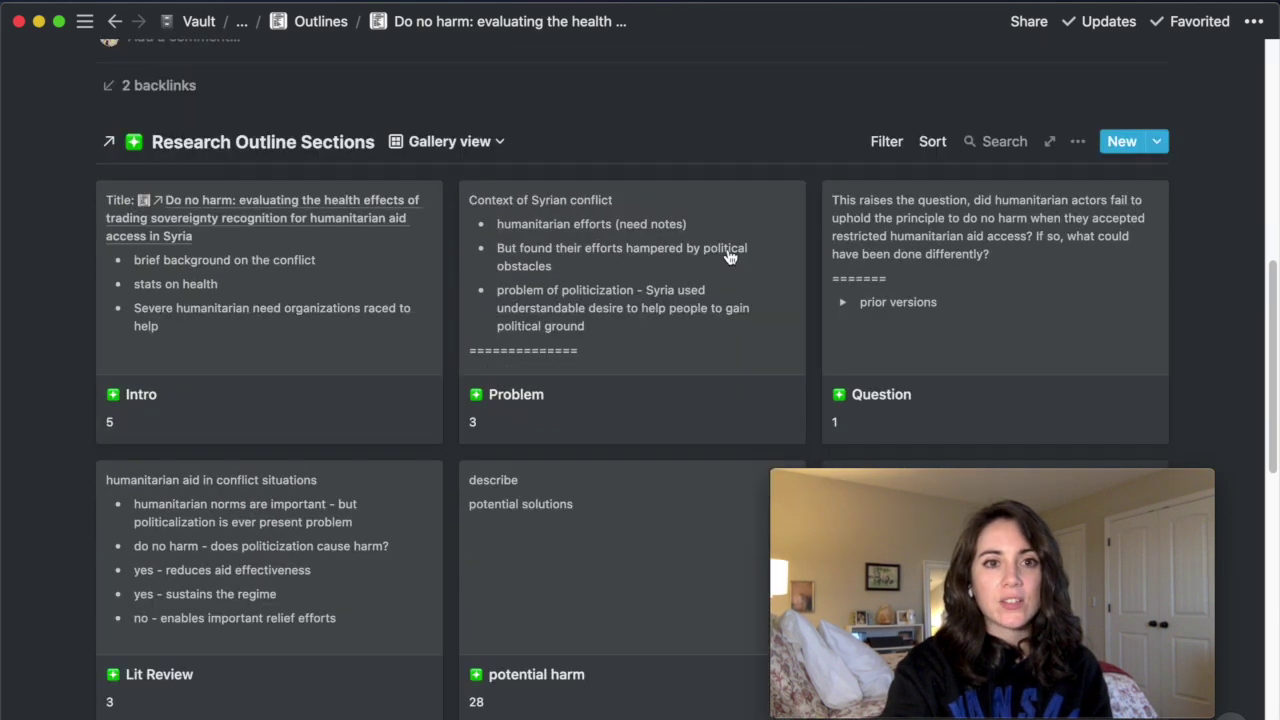
Leave the "Do no harm" outline and go to the Research Development Template page.
{"action": "scroll", "coordinate": [14, 274], "scroll_direction": "up", "scroll_amount": 8}
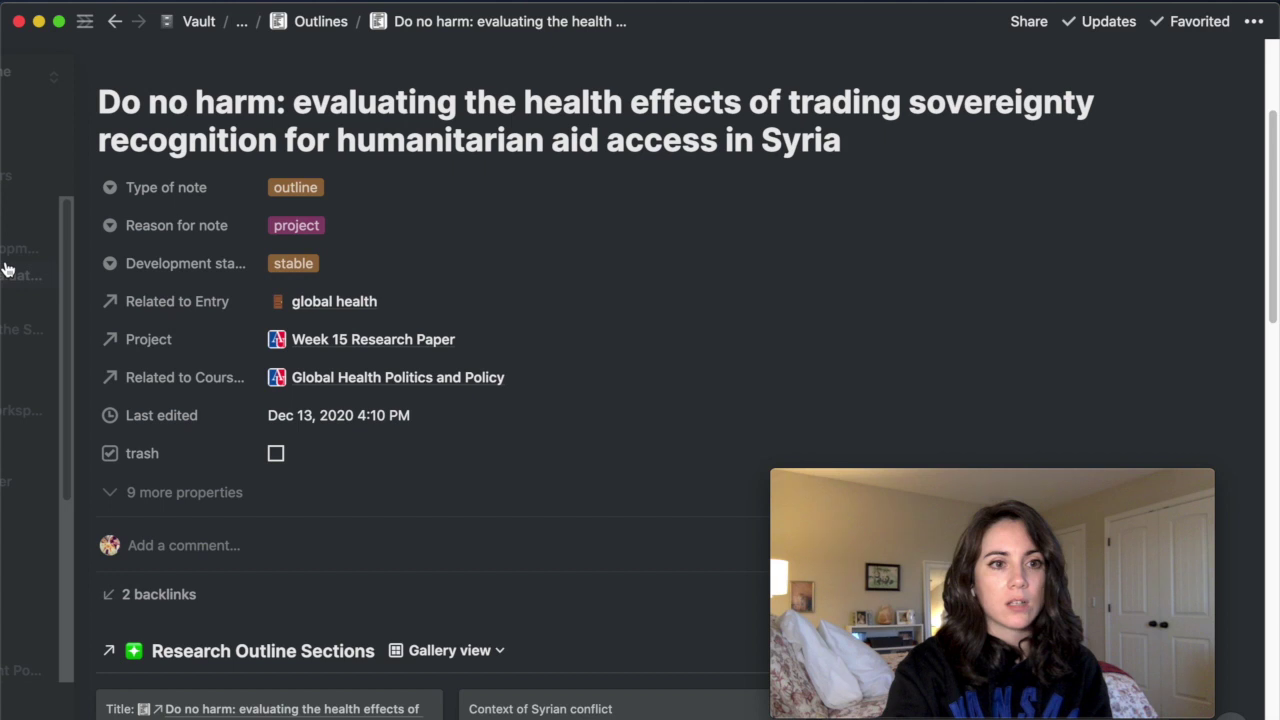
{"action": "mouse_move", "coordinate": [6, 266]}
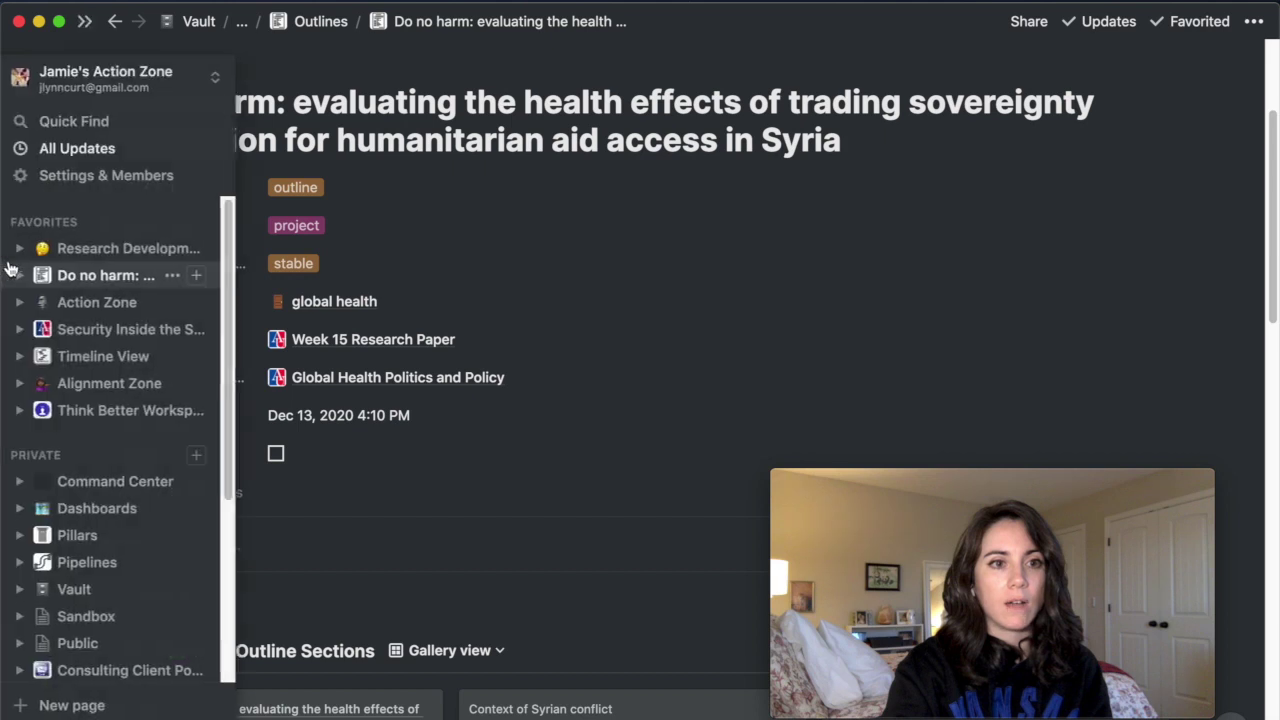
{"action": "left_click", "coordinate": [68, 250]}
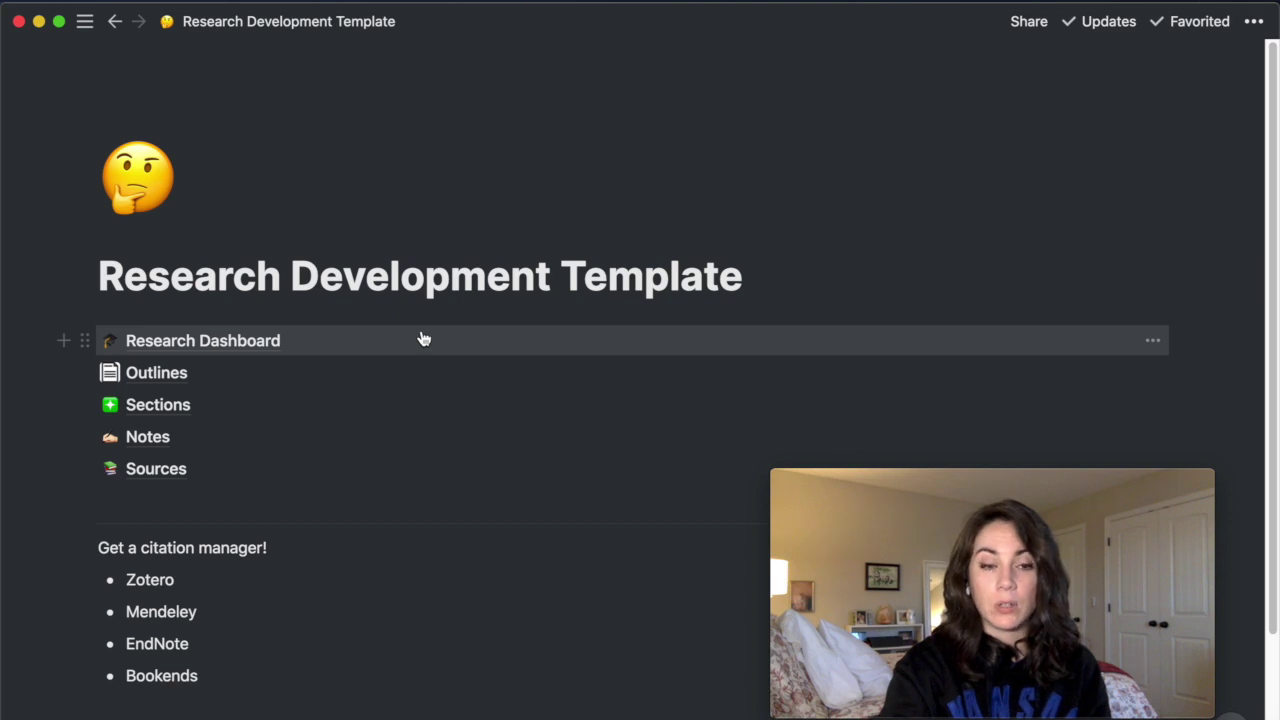
Open the template's Sources database, review the citation of the "Booth 2016" entry and close the entry.
{"action": "left_click", "coordinate": [155, 476]}
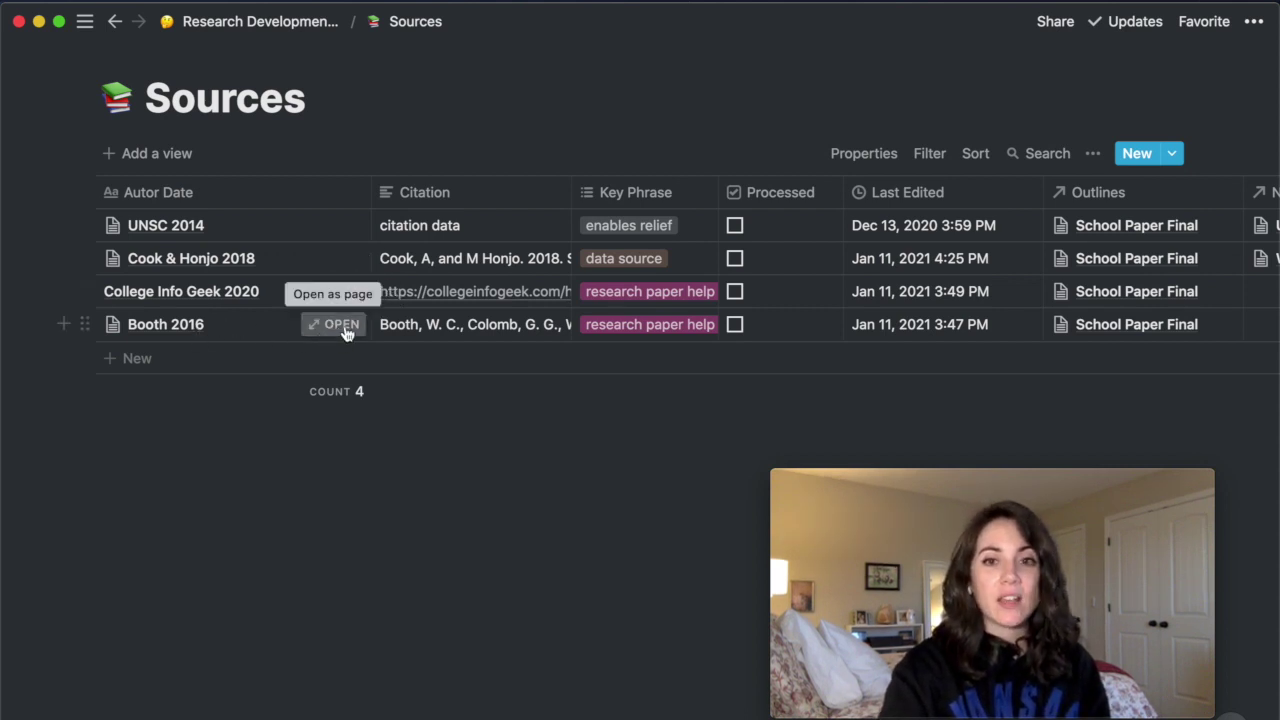
{"action": "left_click", "coordinate": [341, 324]}
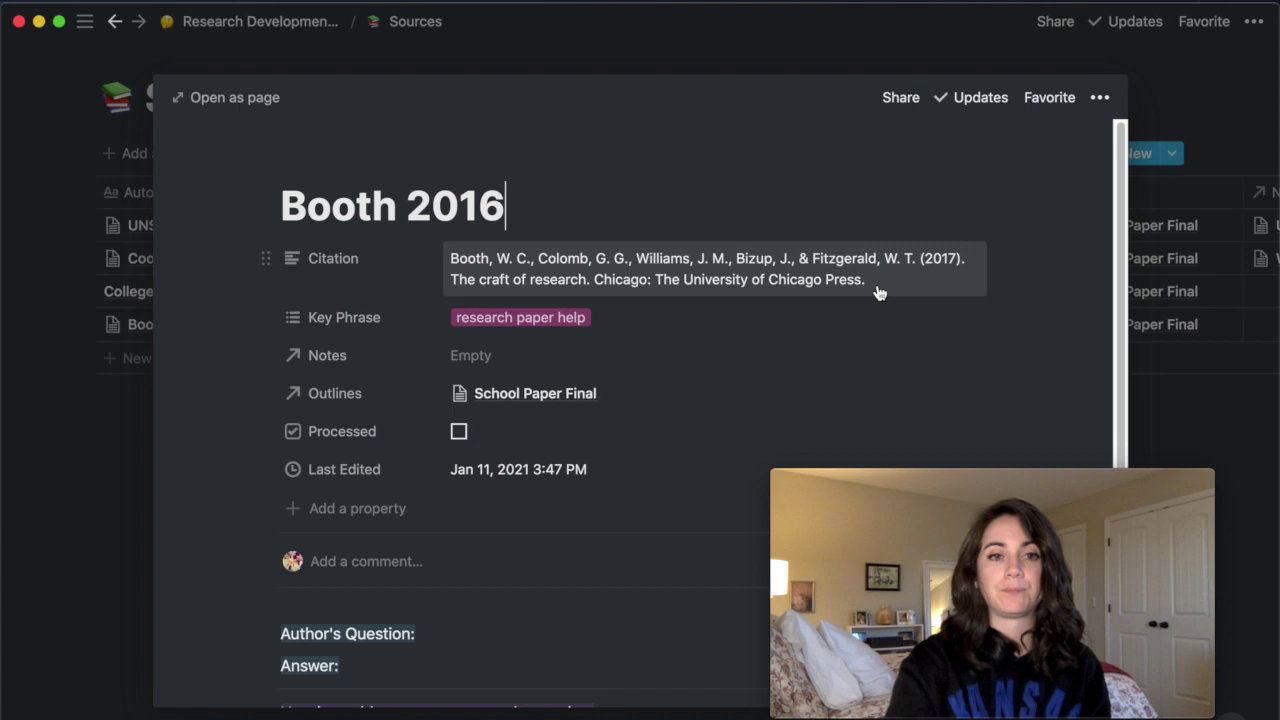
{"action": "left_click", "coordinate": [119, 426]}
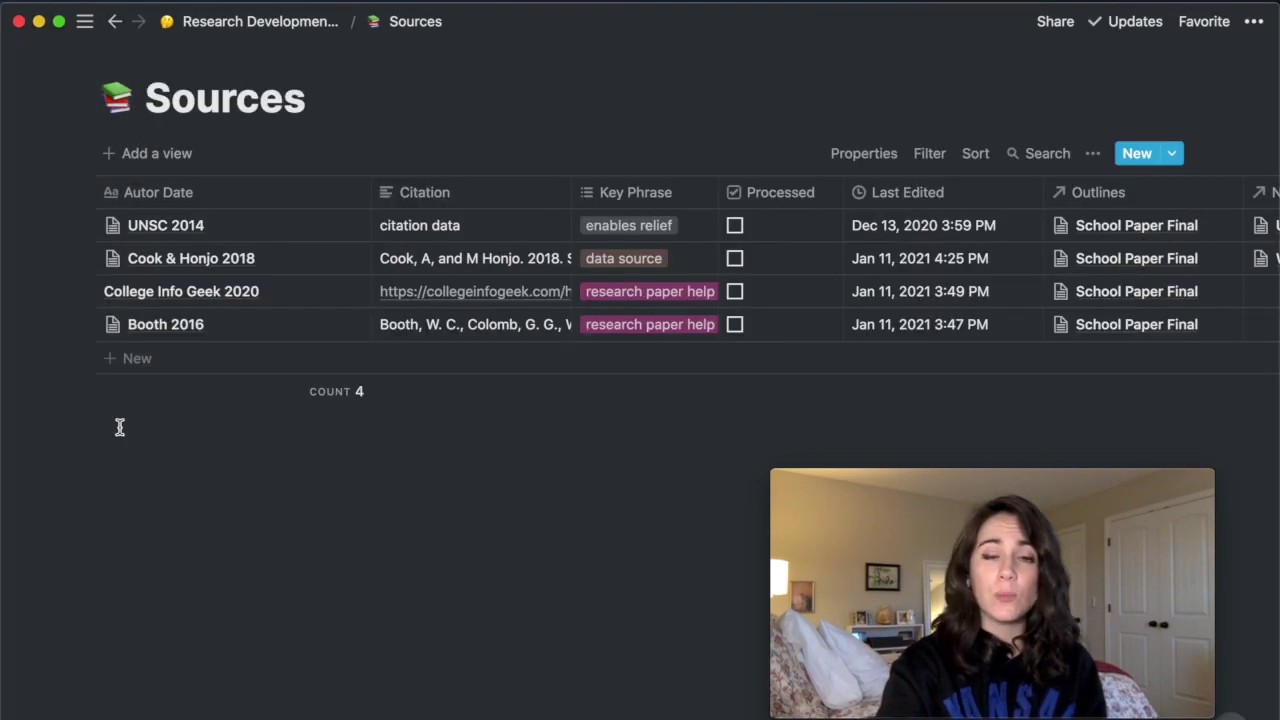